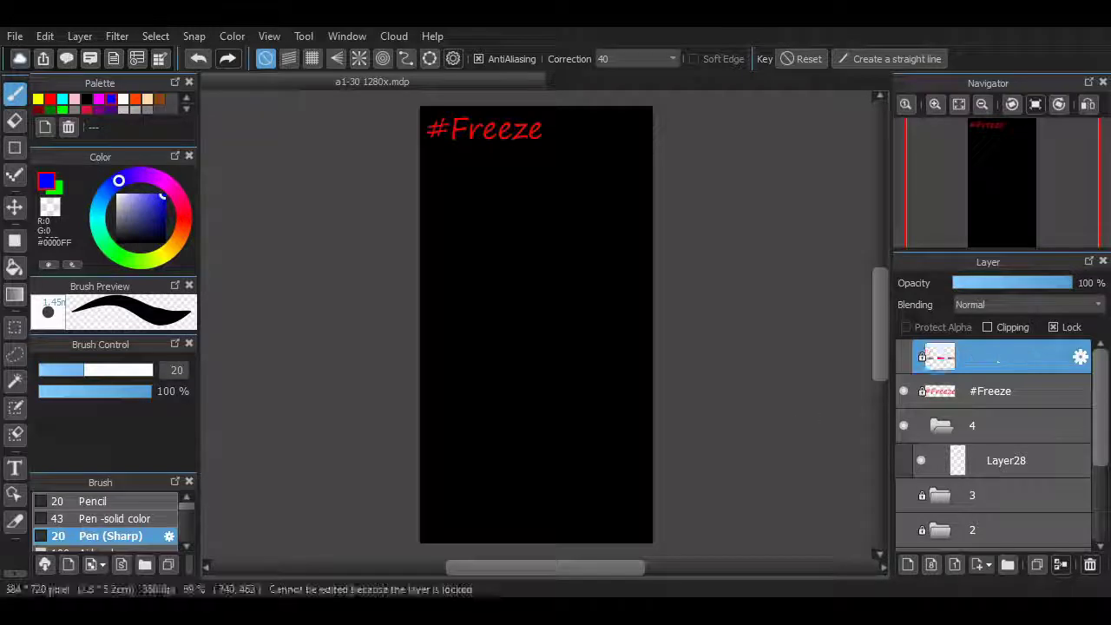
- Show the "---" text layer above #Freeze and make Layer28 in folder 4 the active drawing layer
click(903, 356)
scroll(480, 157, up, 4)
click(959, 104)
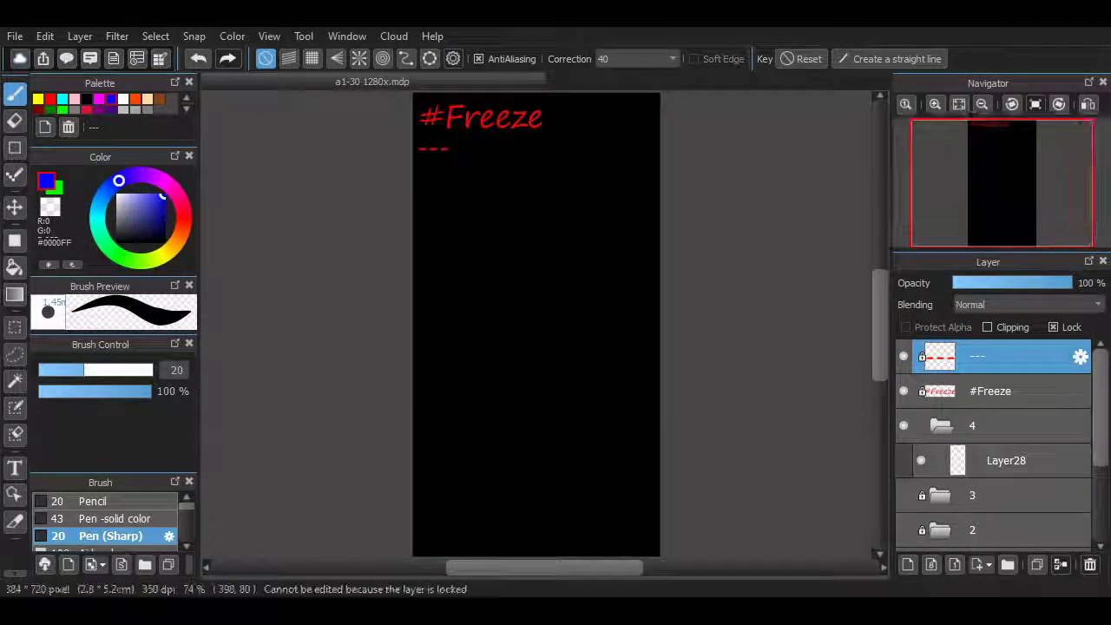
click(1010, 460)
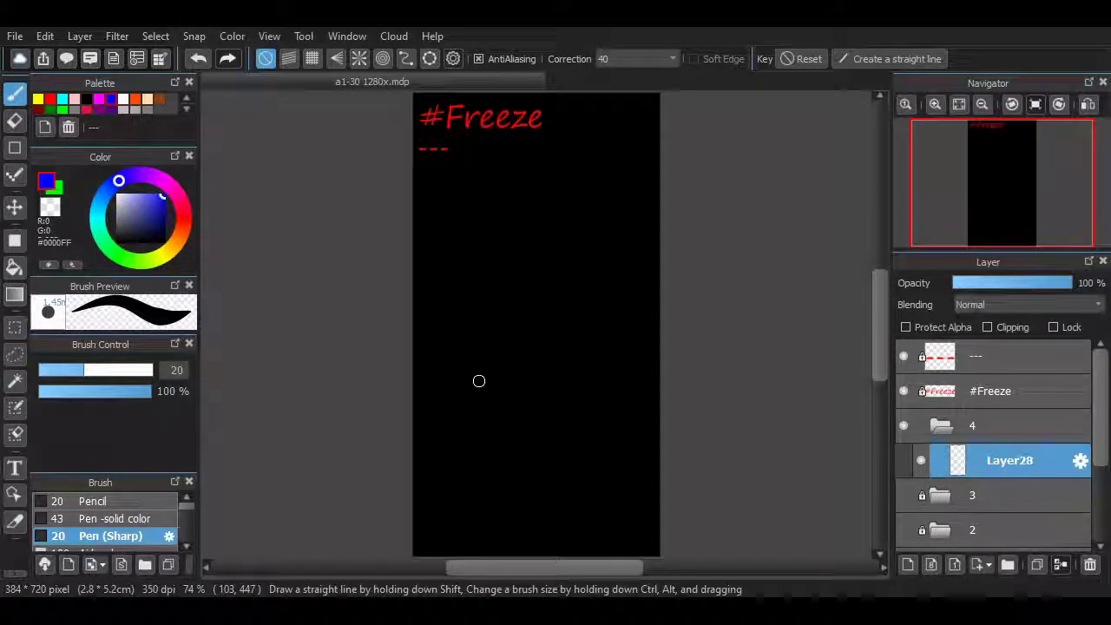
drag(488, 309, 585, 318)
key(ctrl+z)
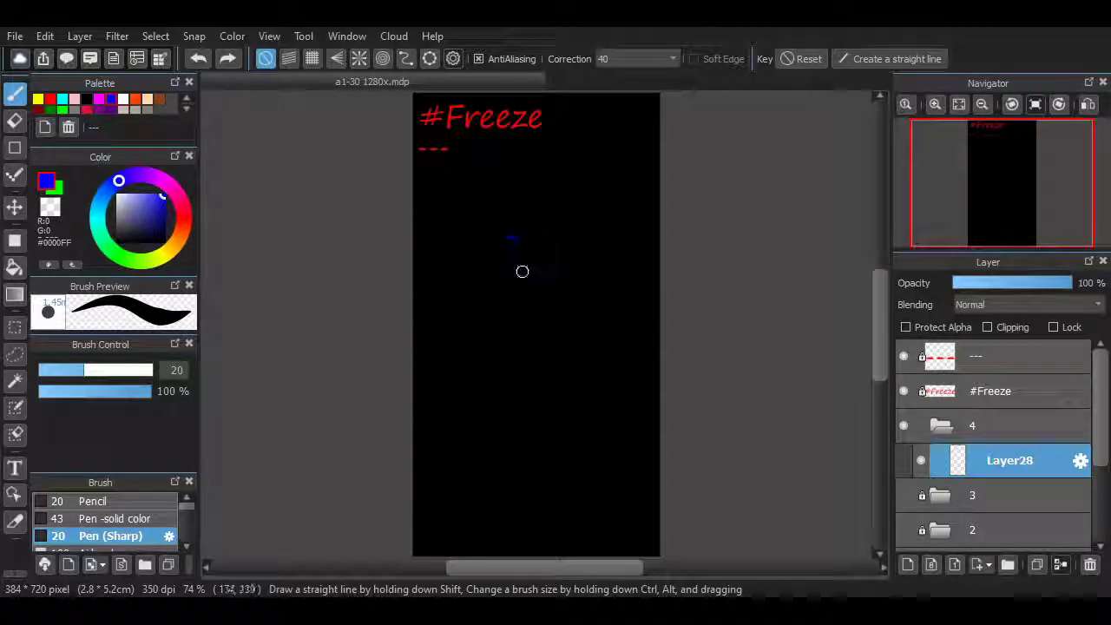
drag(506, 234, 575, 347)
key(ctrl+z)
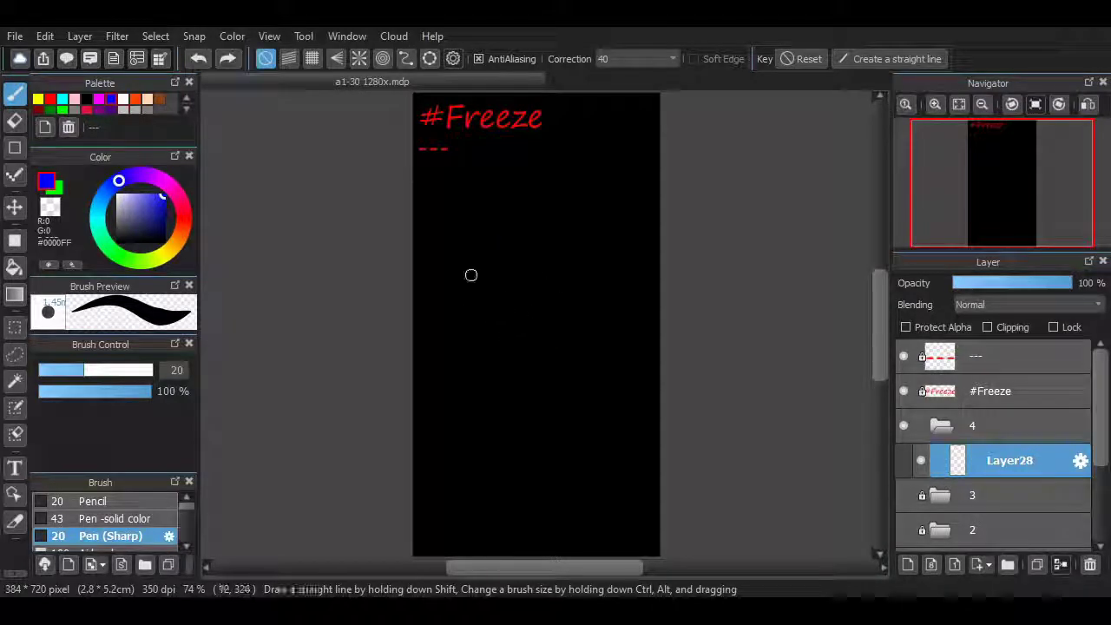
mouse_move(455, 309)
mouse_down()
mouse_move(475, 468)
mouse_move(606, 360)
mouse_up()
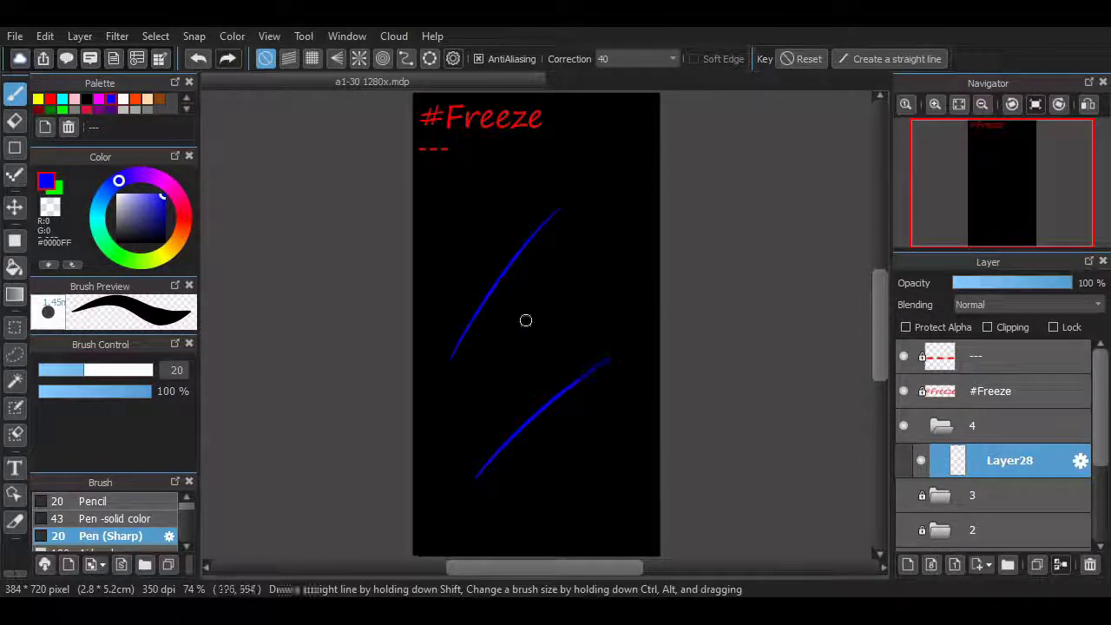
key(ctrl+z)
key(ctrl+z)
drag(476, 232, 581, 368)
drag(496, 336, 549, 382)
key(ctrl+z)
key(ctrl+z)
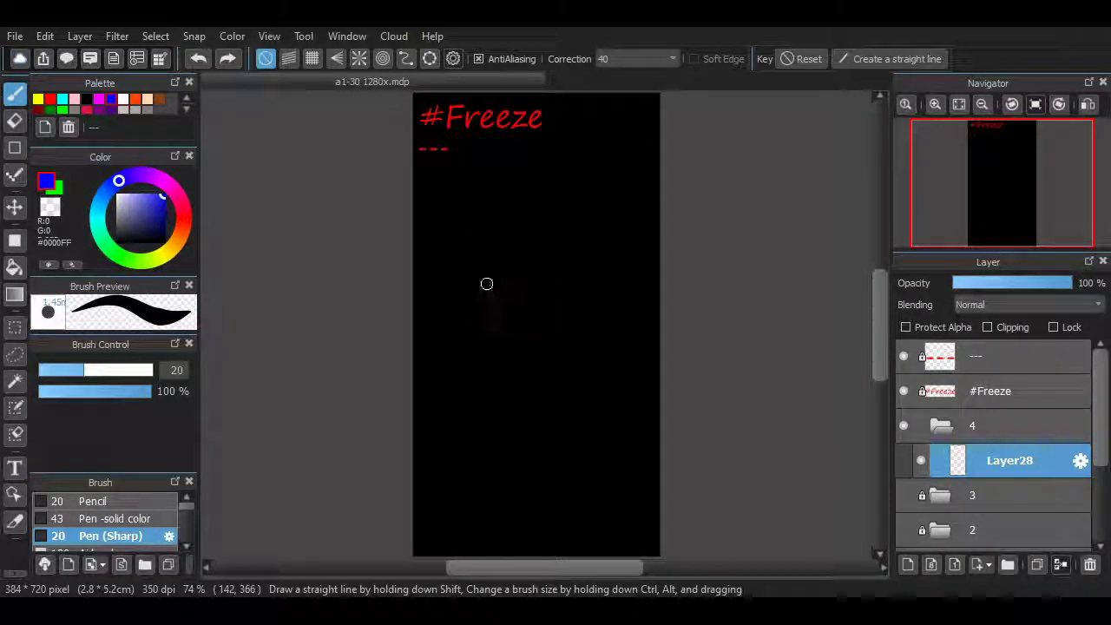
- Draw a long bent blue line along the canvas's left edge, ending in a pointed zigzag at its lower end
mouse_move(475, 171)
mouse_down()
mouse_move(433, 343)
mouse_move(473, 530)
mouse_up()
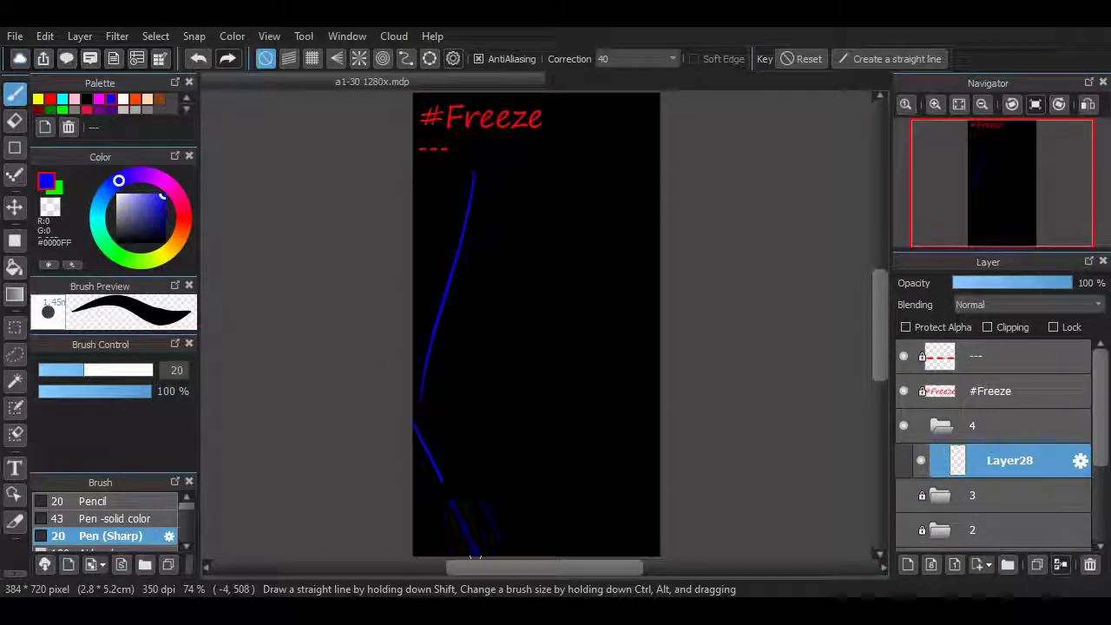
key(ctrl+z)
mouse_move(417, 400)
mouse_down()
mouse_move(462, 531)
mouse_move(439, 512)
mouse_move(457, 468)
mouse_move(478, 553)
mouse_up()
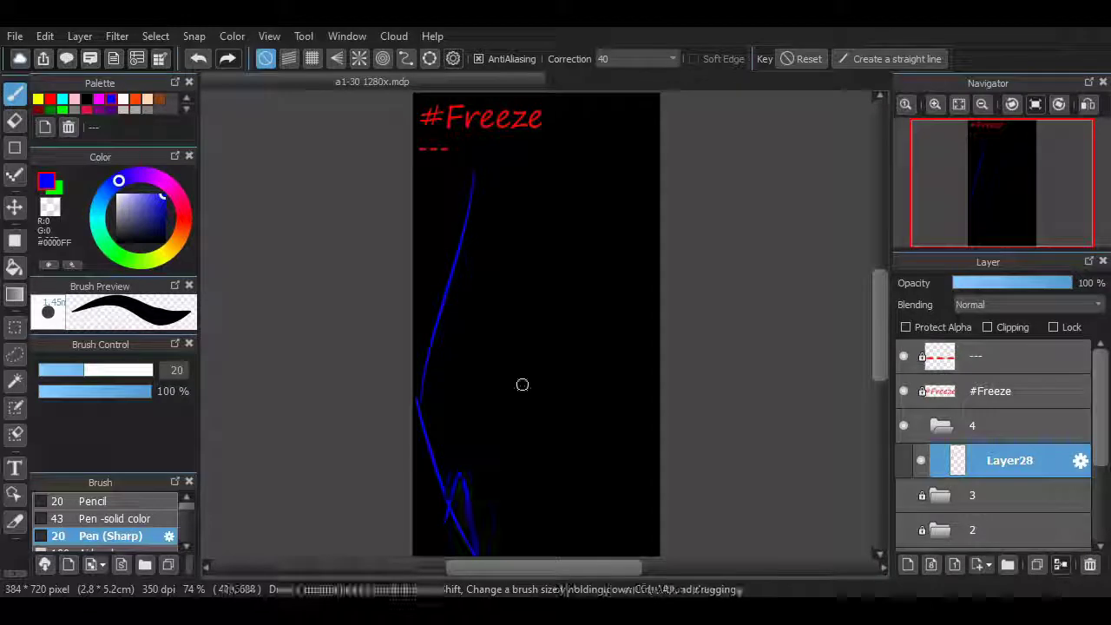
drag(566, 304, 598, 266)
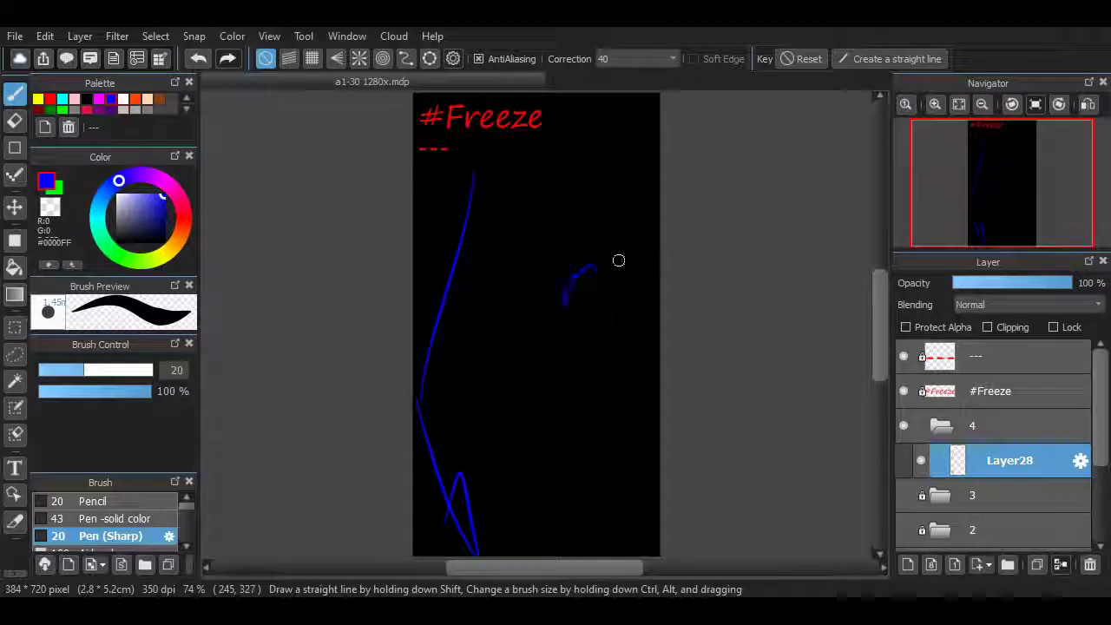
key(ctrl+z)
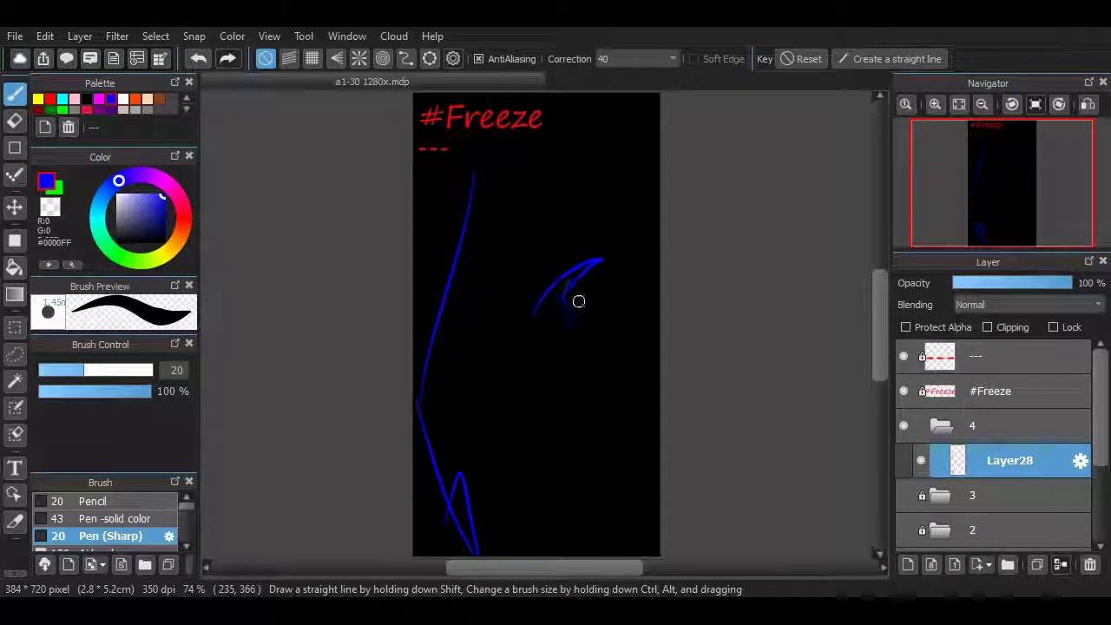
key(ctrl+z)
key(ctrl+z)
- Sketch a small round head with spiky hair and short body strokes in blue in the canvas's right half
drag(560, 329, 590, 280)
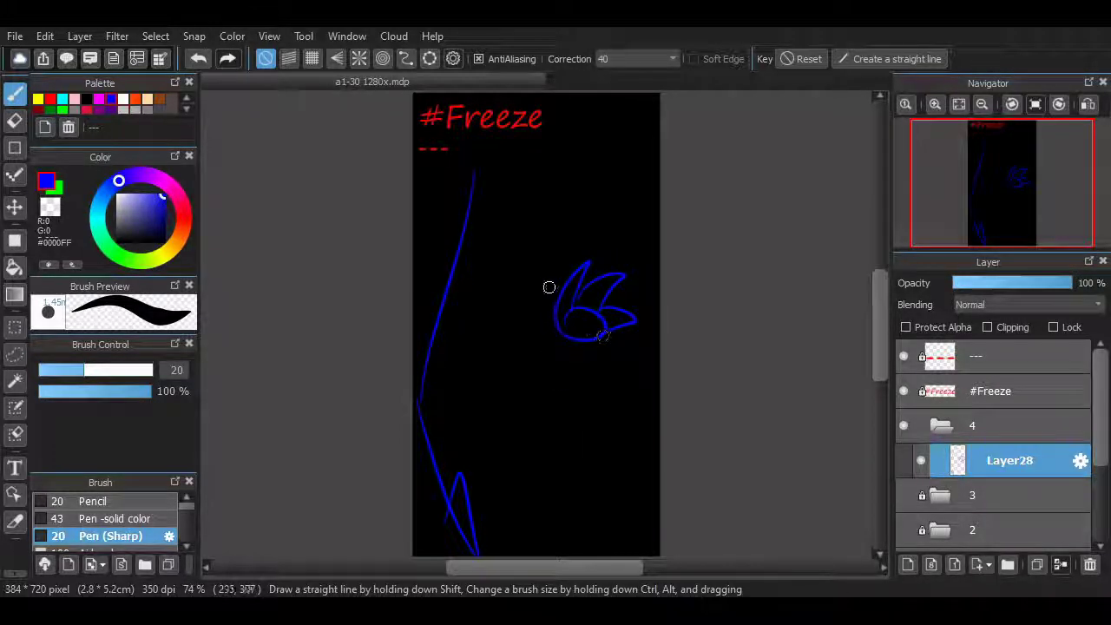
drag(611, 270, 599, 306)
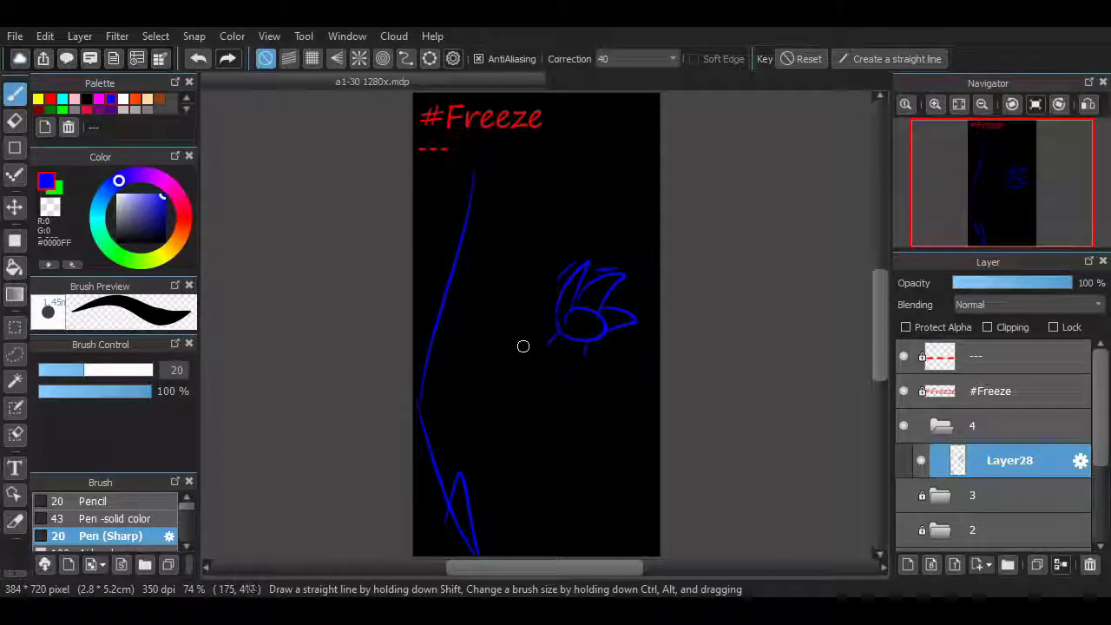
mouse_move(572, 341)
mouse_down()
mouse_move(515, 359)
mouse_move(573, 330)
mouse_move(542, 346)
mouse_move(580, 361)
mouse_move(528, 319)
mouse_up()
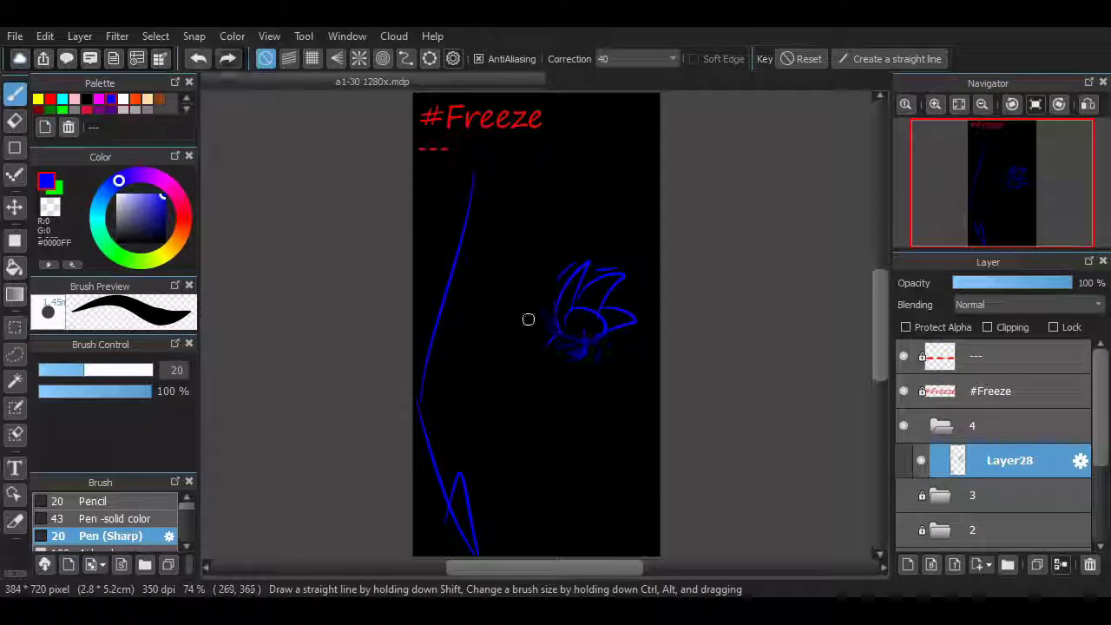
drag(591, 401, 513, 289)
key(ctrl+z)
key(ctrl+z)
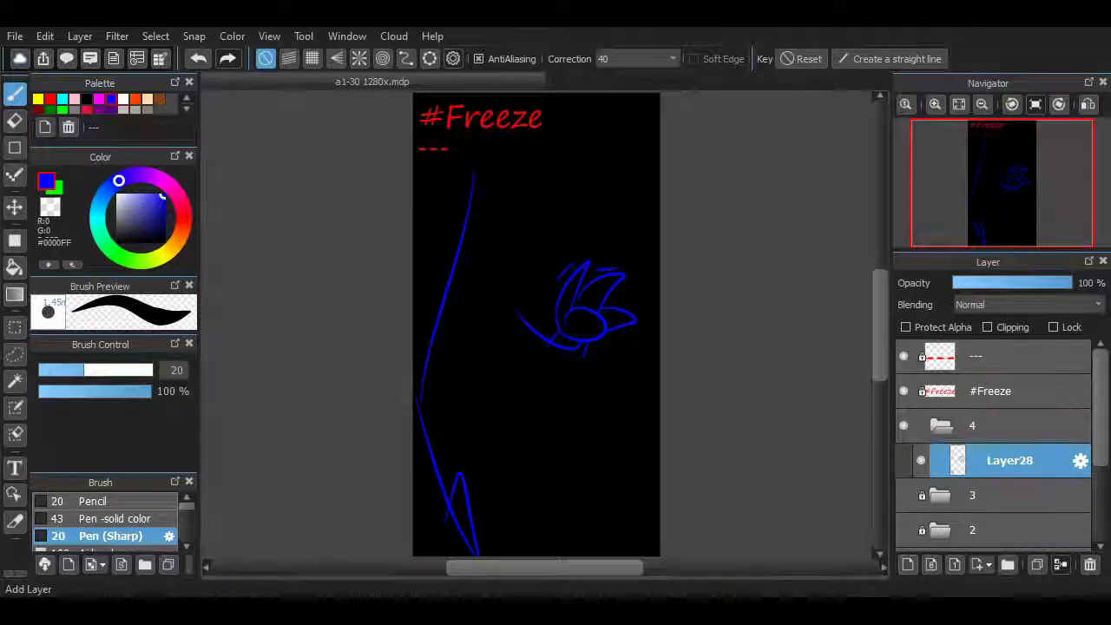
- Add a new layer above Layer28 in folder 4, hide Layer28, and make the new layer active
click(908, 565)
click(1007, 495)
click(921, 494)
click(999, 461)
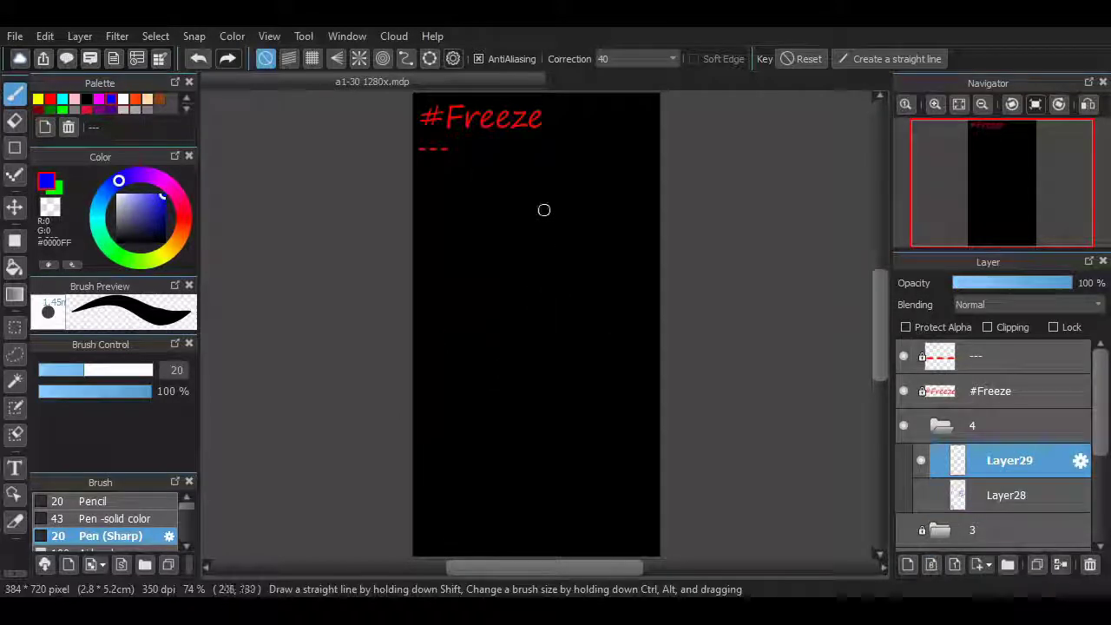
- Sketch a figure's two raised fists as blue circles, with bent arms leading to a boxy torso below
mouse_move(544, 210)
mouse_down()
mouse_move(555, 249)
mouse_move(547, 209)
mouse_up()
drag(479, 329, 519, 342)
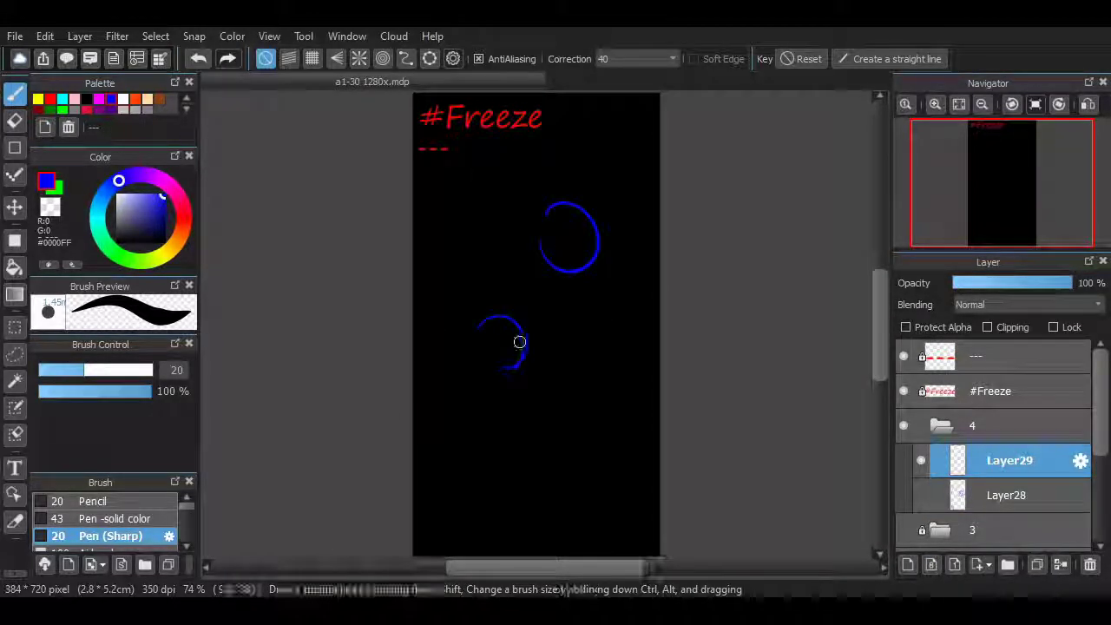
key(ctrl+z)
key(ctrl+z)
mouse_move(515, 415)
mouse_down()
mouse_move(505, 349)
mouse_move(578, 316)
mouse_move(562, 394)
mouse_move(493, 335)
mouse_move(550, 361)
mouse_move(619, 280)
mouse_move(505, 350)
mouse_move(515, 343)
mouse_move(498, 272)
mouse_move(471, 263)
mouse_up()
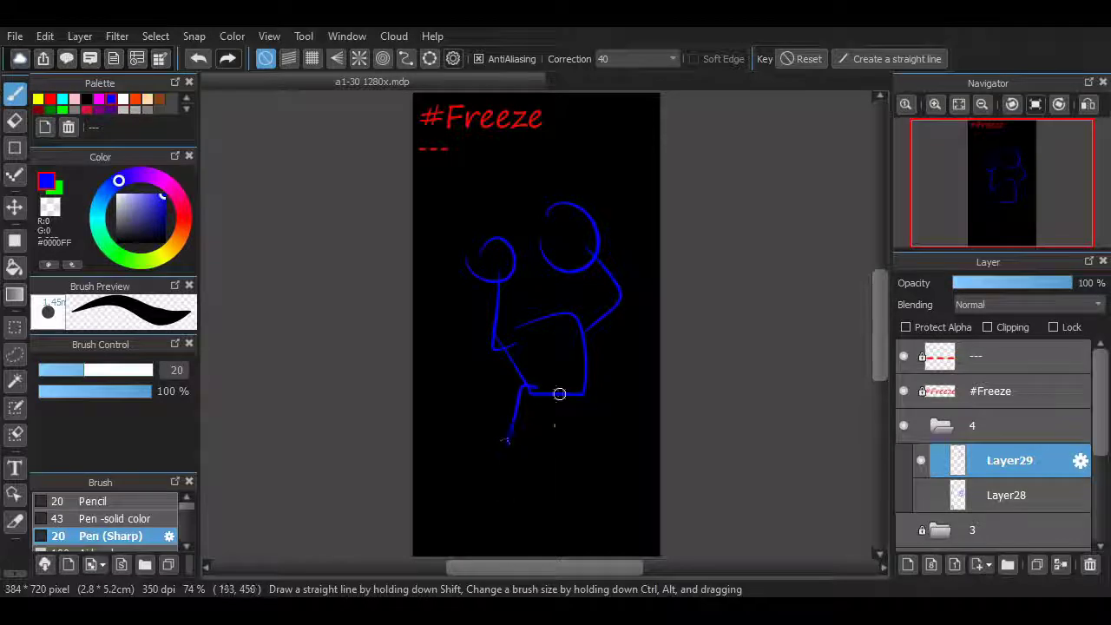
- Sketch the figure's spread legs and feet, the oval head between the fists, and outer lines on arms and thighs
drag(558, 391, 510, 434)
mouse_move(525, 389)
mouse_down()
mouse_move(501, 482)
mouse_move(534, 466)
mouse_up()
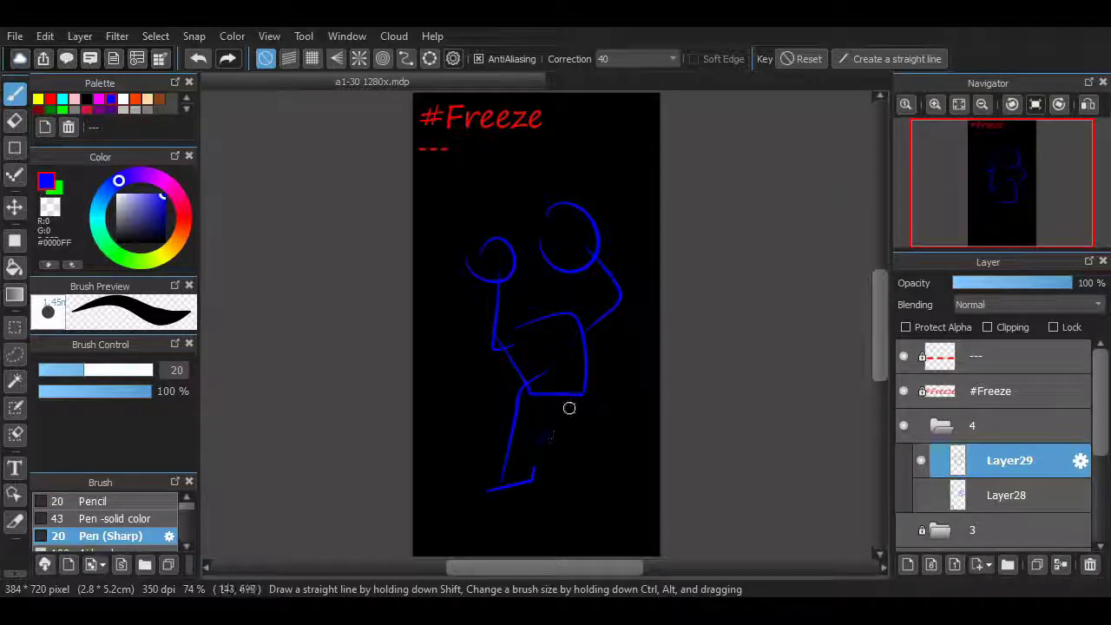
drag(611, 460, 634, 480)
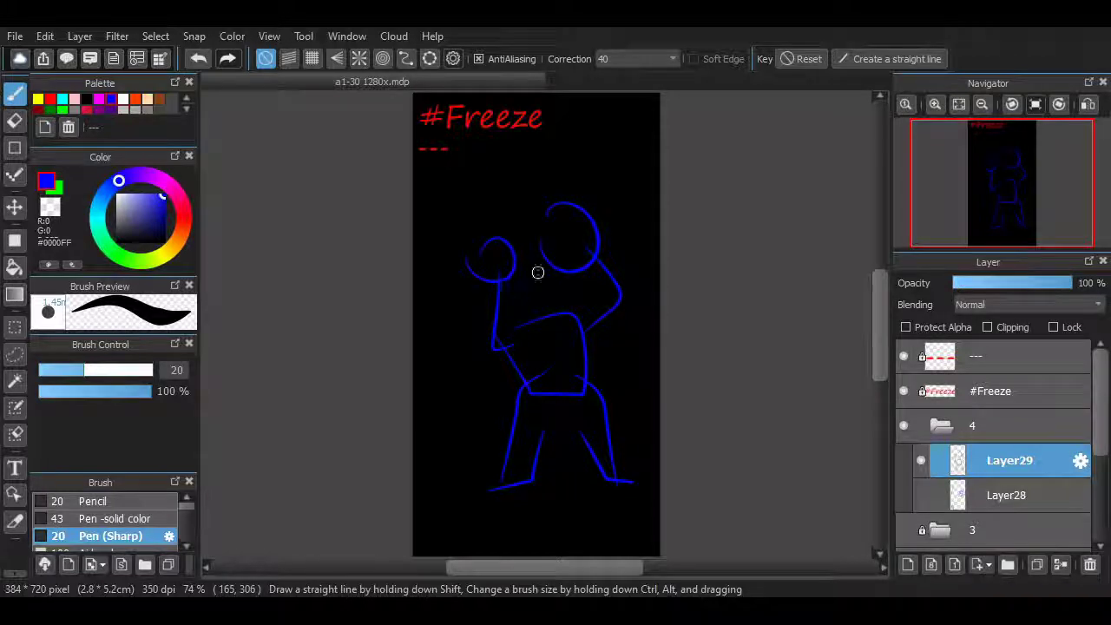
drag(472, 267, 469, 306)
drag(492, 280, 488, 302)
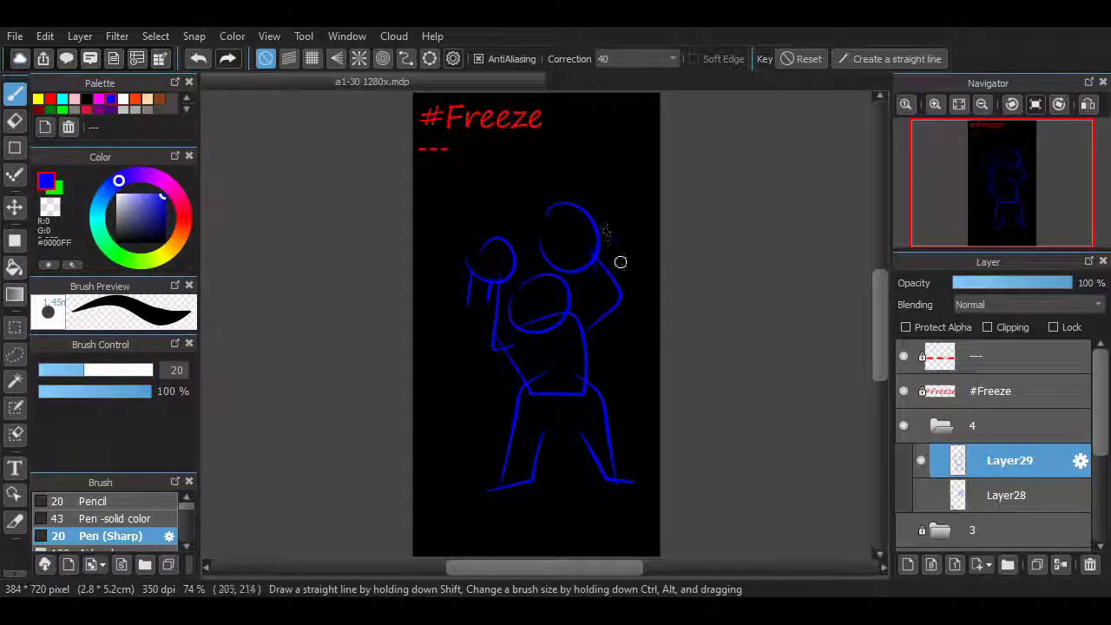
mouse_move(614, 469)
mouse_down()
mouse_move(629, 427)
mouse_move(594, 386)
mouse_up()
- Compare the new figure with the earlier sketch on Layer28, hide that layer again, and reselect Layer29
click(922, 495)
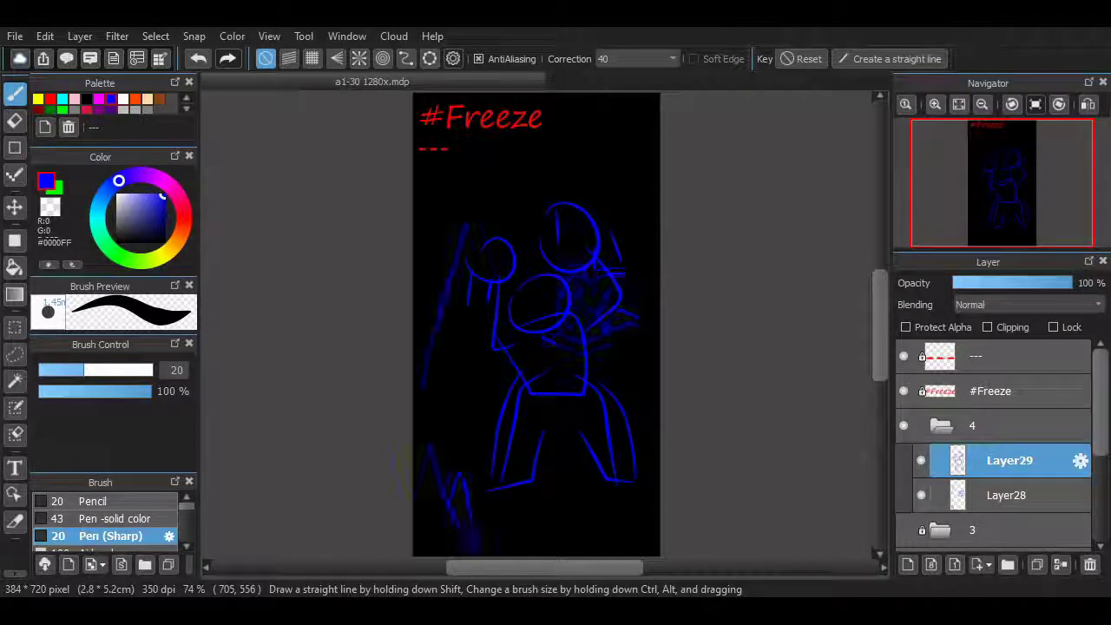
click(1007, 495)
click(921, 495)
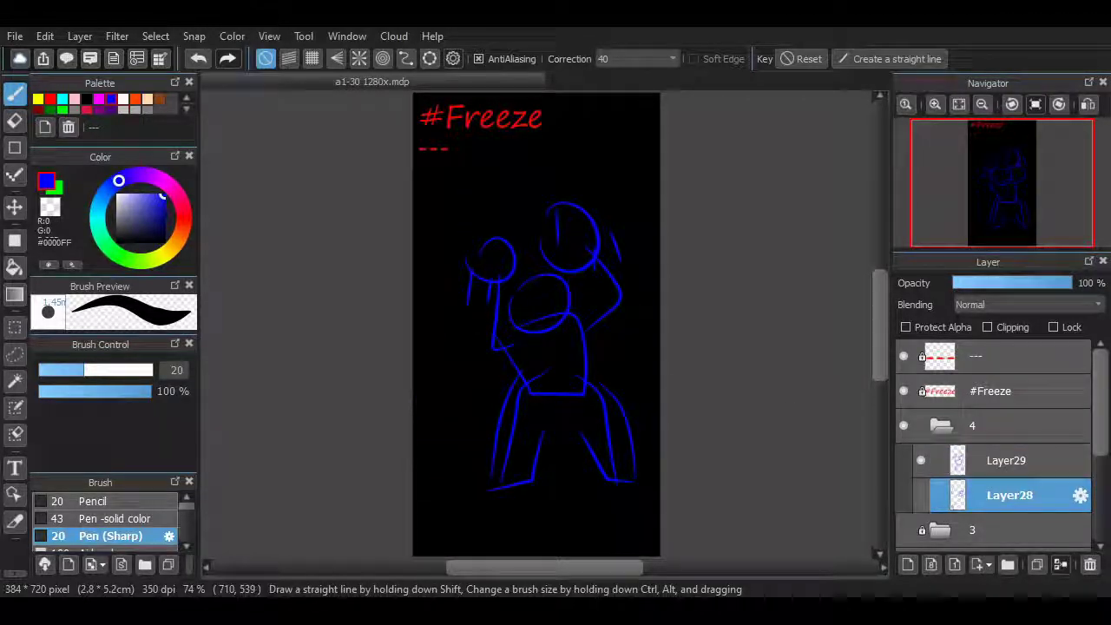
click(1007, 461)
- Draw ground lines on both sides of the feet and a jagged blue aura outline around the whole figure
drag(424, 519, 416, 530)
drag(414, 503, 489, 464)
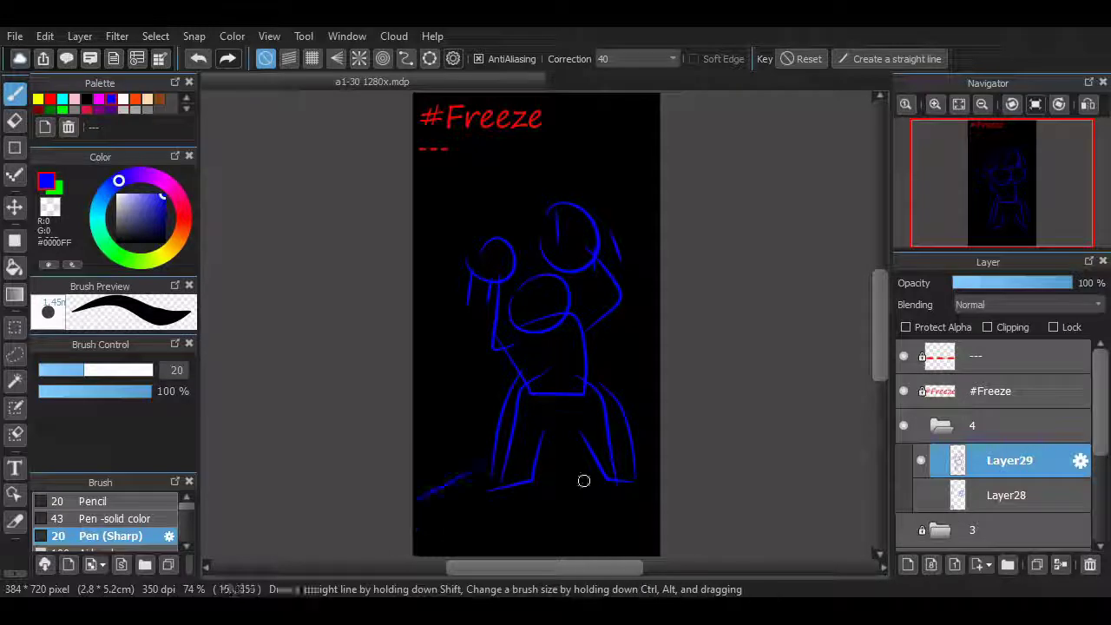
drag(641, 469, 660, 479)
mouse_move(443, 512)
mouse_down()
mouse_move(481, 407)
mouse_move(454, 428)
mouse_move(458, 338)
mouse_move(490, 219)
mouse_up()
drag(553, 185, 596, 200)
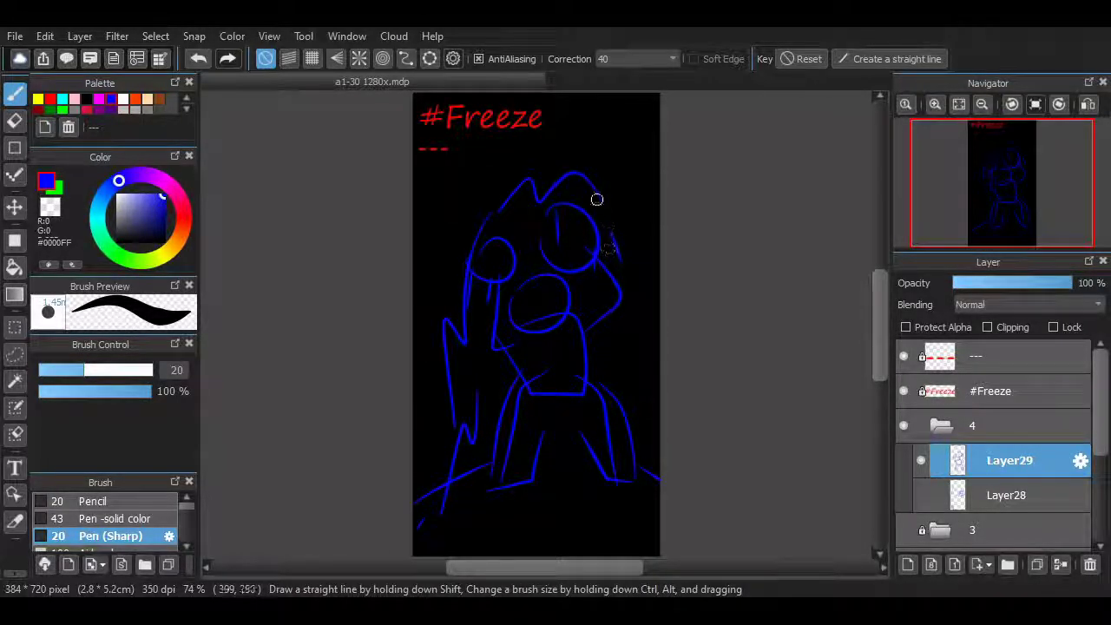
drag(572, 312, 551, 322)
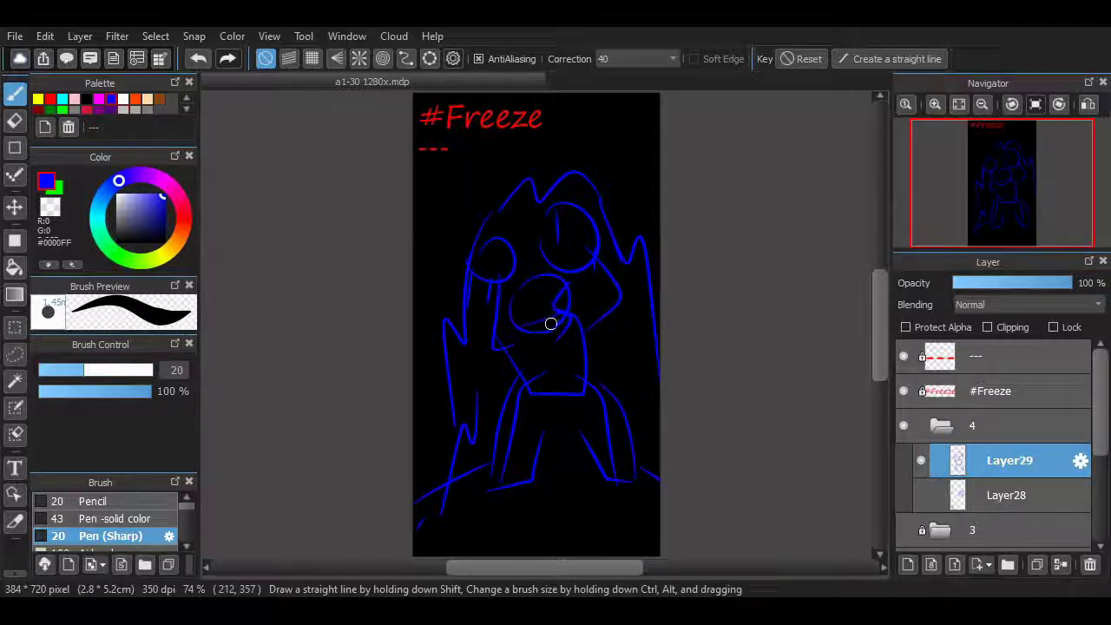
key(ctrl+z)
- Draw two slanted eyes and angry eyebrows on the figure's head in red (#FF0000)
click(935, 104)
click(935, 104)
click(935, 104)
click(51, 99)
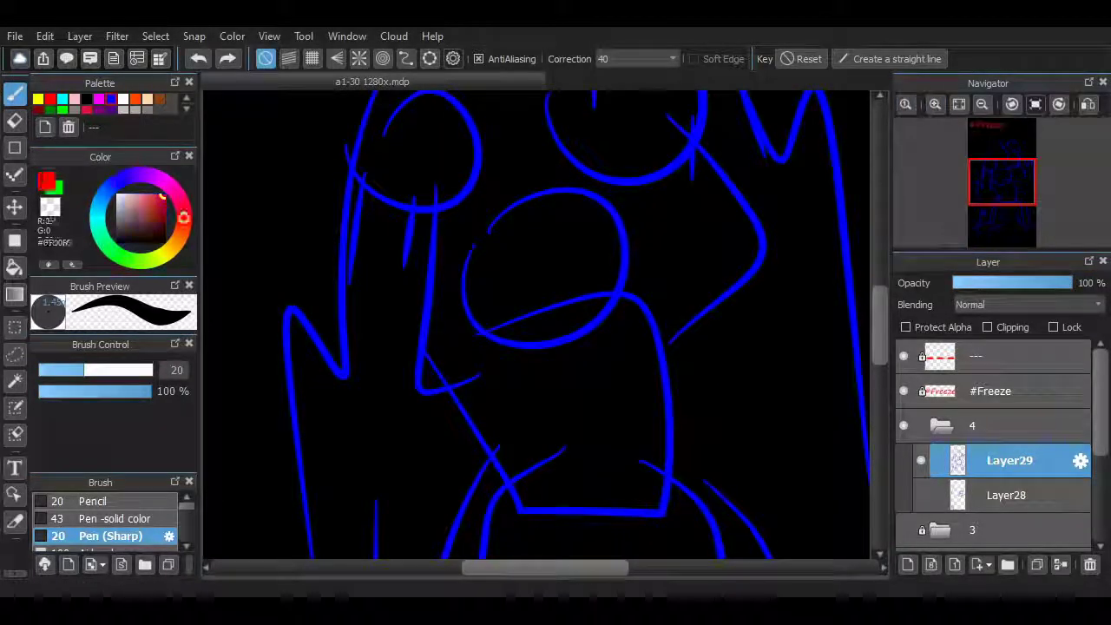
mouse_move(473, 250)
mouse_down()
mouse_move(528, 255)
mouse_move(480, 252)
mouse_up()
drag(599, 217, 566, 245)
drag(469, 232, 617, 199)
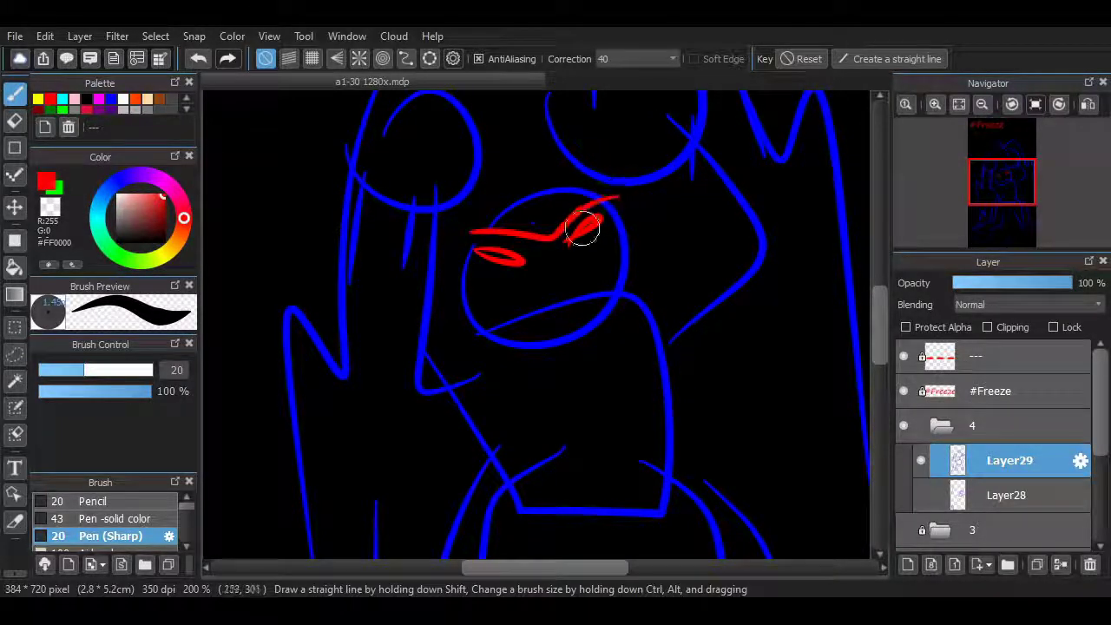
key(ctrl+z)
drag(467, 226, 536, 236)
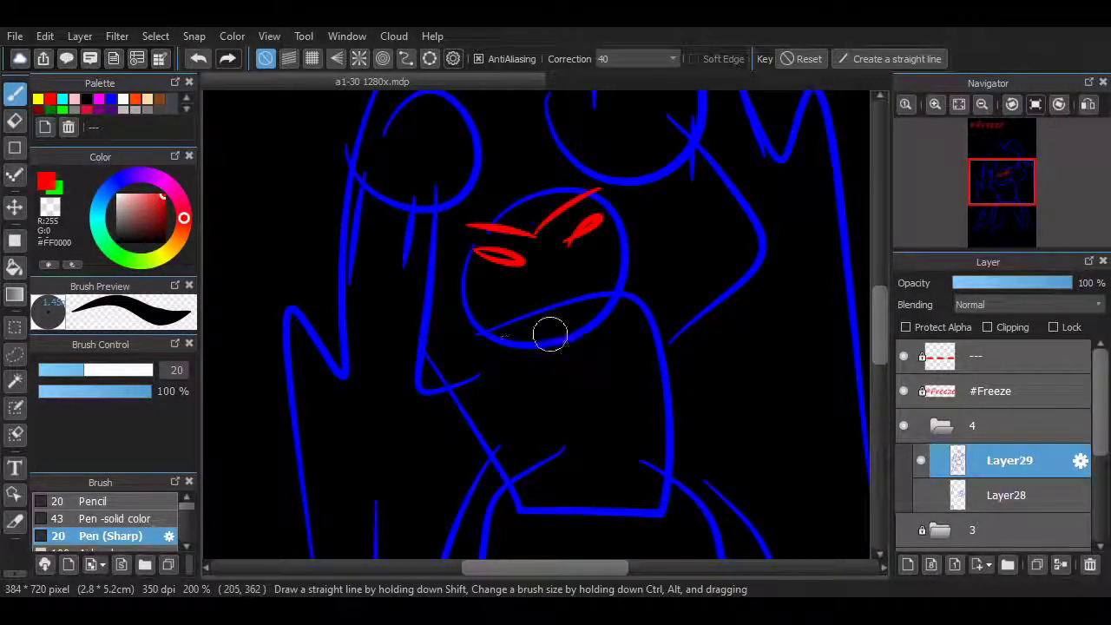
drag(498, 336, 620, 274)
mouse_move(501, 337)
mouse_down()
mouse_move(526, 352)
mouse_move(626, 315)
mouse_move(629, 296)
mouse_up()
key(ctrl+z)
key(ctrl+z)
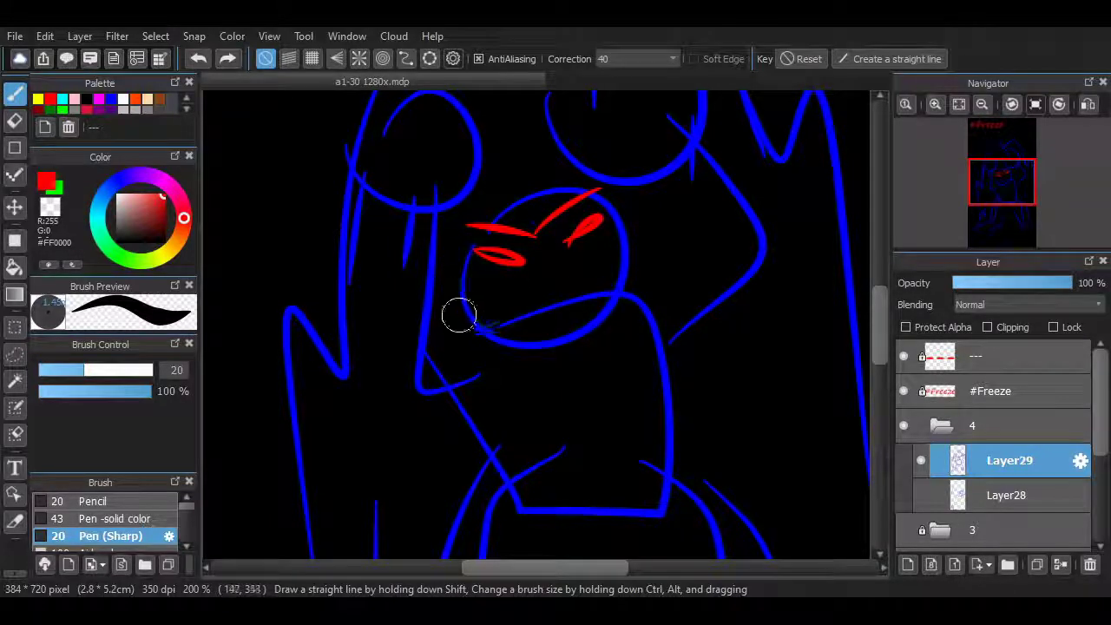
- Draw the larger fist's curled fingers, palm curve and rounded outer edge in red over the blue circle
scroll(859, 326, up, 3)
mouse_move(569, 149)
mouse_down()
mouse_move(591, 240)
mouse_move(638, 161)
mouse_up()
mouse_move(601, 228)
mouse_down()
mouse_move(643, 226)
mouse_move(690, 189)
mouse_up()
key(ctrl+z)
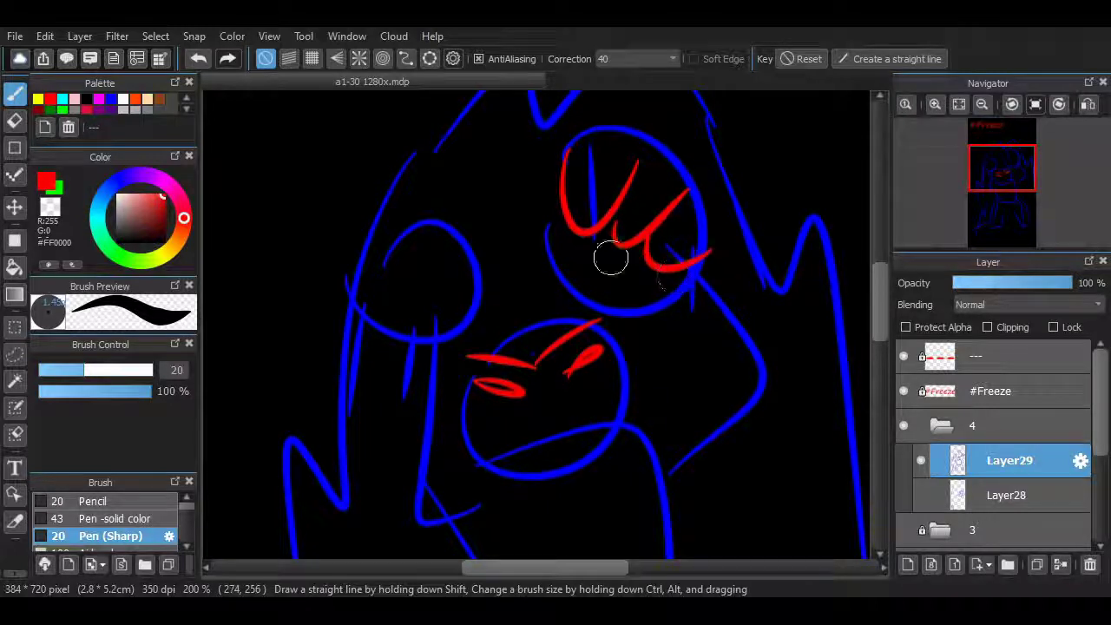
drag(569, 221, 711, 252)
mouse_move(578, 139)
mouse_down()
mouse_move(650, 136)
mouse_move(727, 267)
mouse_move(720, 166)
mouse_move(740, 243)
mouse_up()
key(ctrl+z)
- Draw the smaller left fist in red with curled fingers, a rounded back-of-hand outline and a wavy wrist edge
mouse_move(434, 330)
mouse_down()
mouse_move(438, 294)
mouse_move(465, 278)
mouse_up()
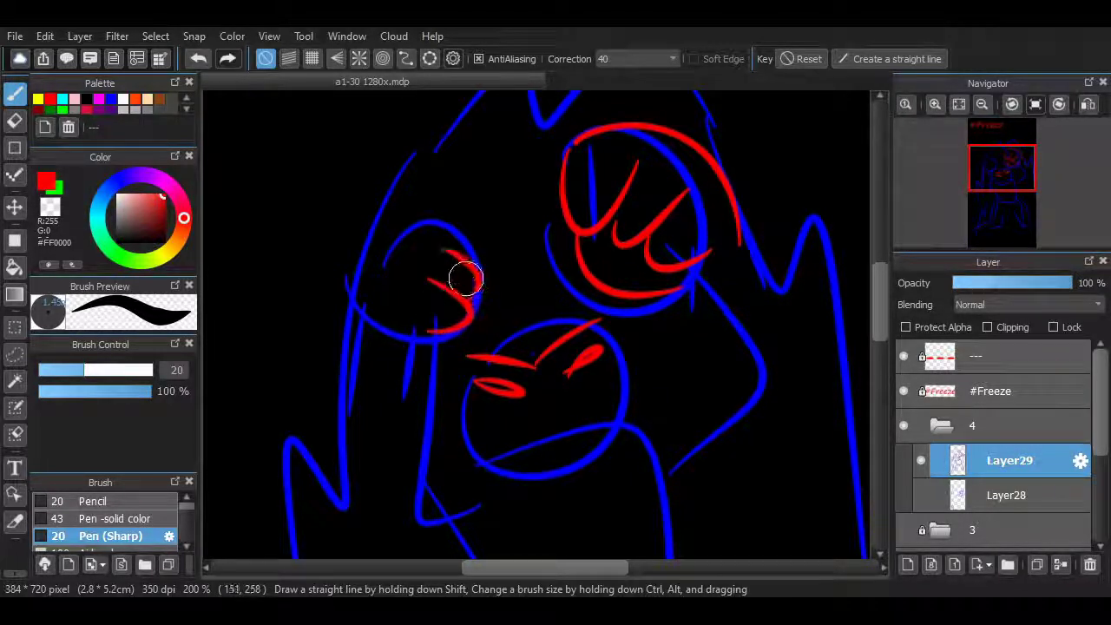
drag(434, 206, 386, 356)
key(ctrl+z)
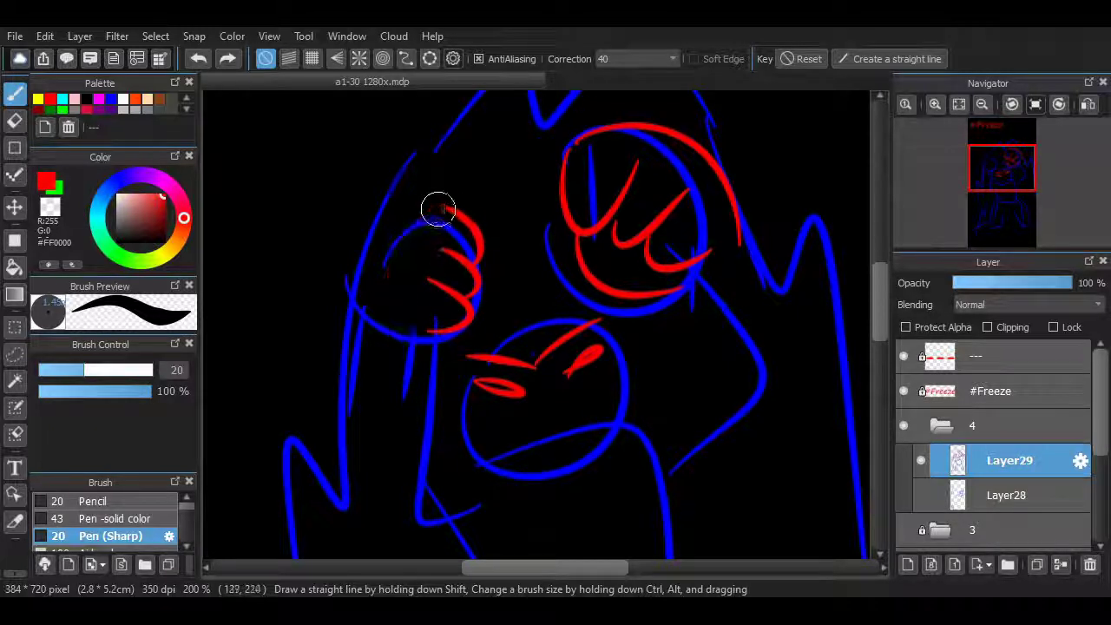
mouse_move(437, 206)
mouse_down()
mouse_move(382, 356)
mouse_move(460, 330)
mouse_up()
key(ctrl+z)
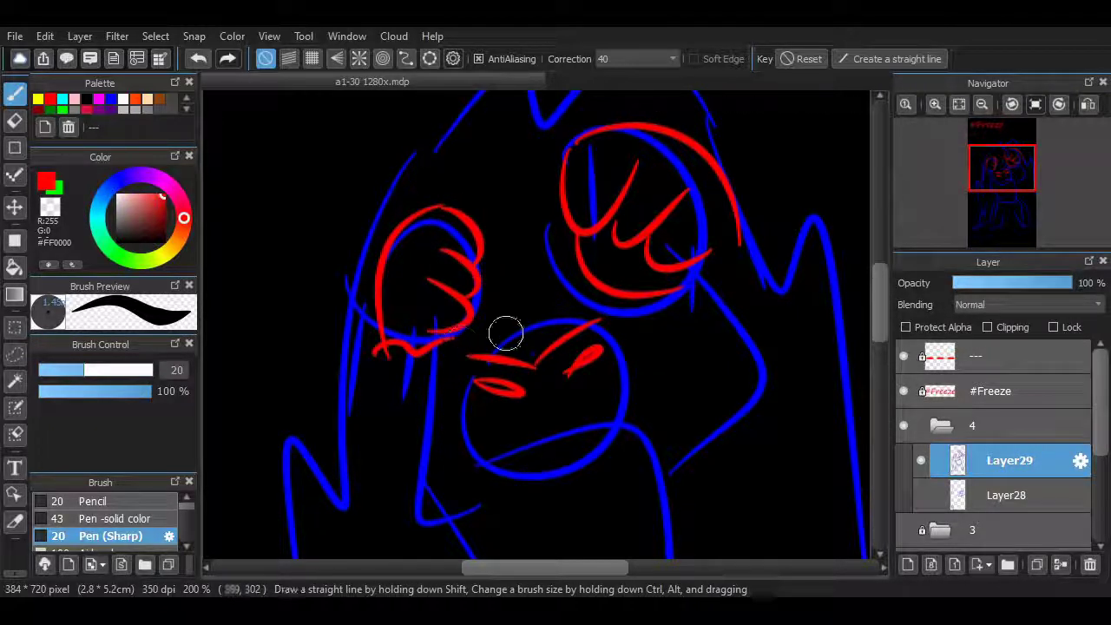
- Add a wavy red wrist edge below the larger fist and a rounded thumb on its left side
drag(679, 306, 751, 258)
scroll(864, 327, down, 2)
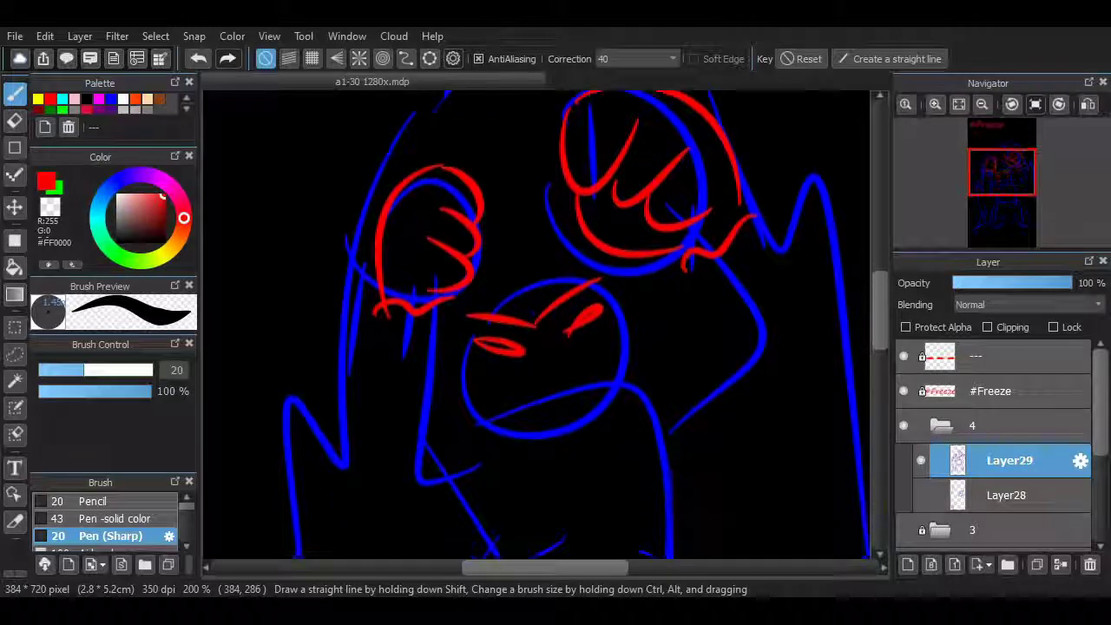
drag(560, 118, 603, 186)
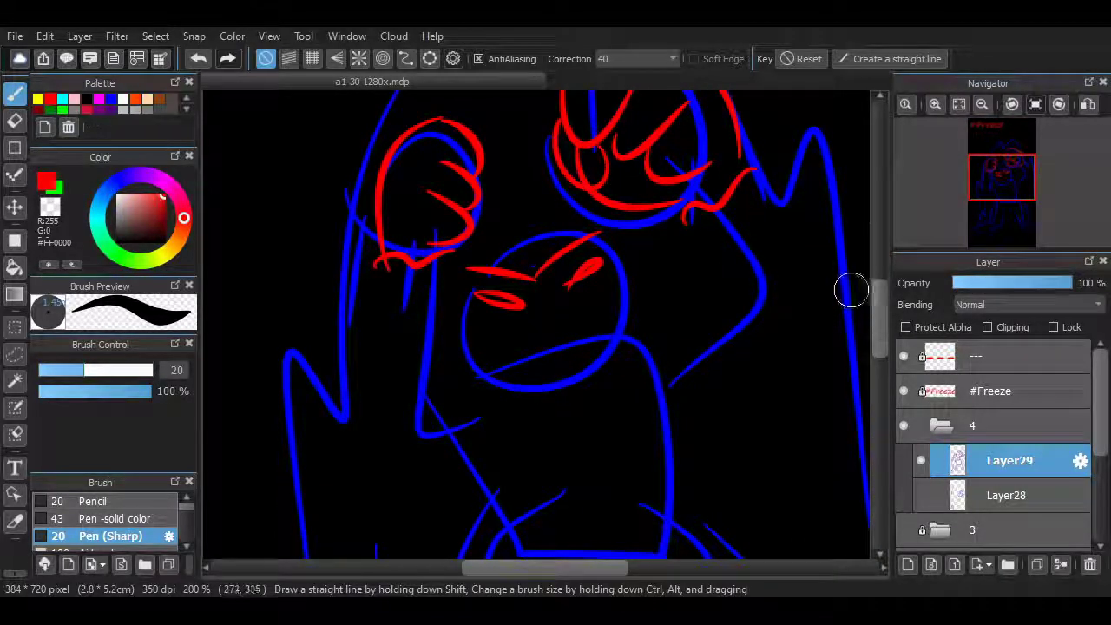
- Outline the left forearm in red below the smaller fist, with two long sides and a curved elbow edge
scroll(851, 290, down, 1)
drag(384, 233, 395, 483)
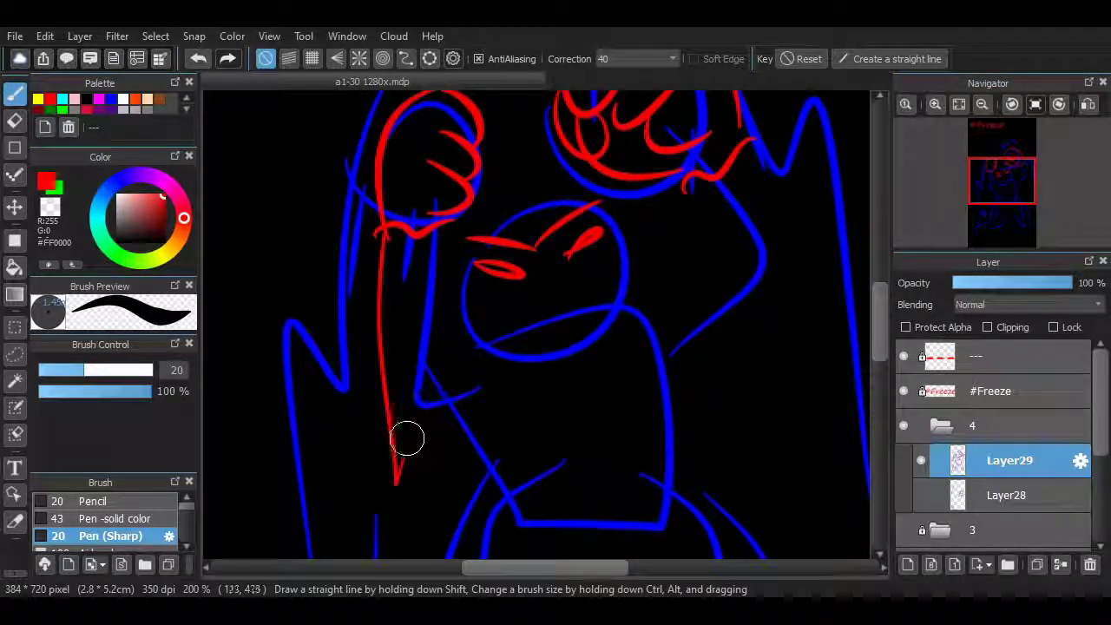
key(ctrl+z)
drag(380, 235, 356, 402)
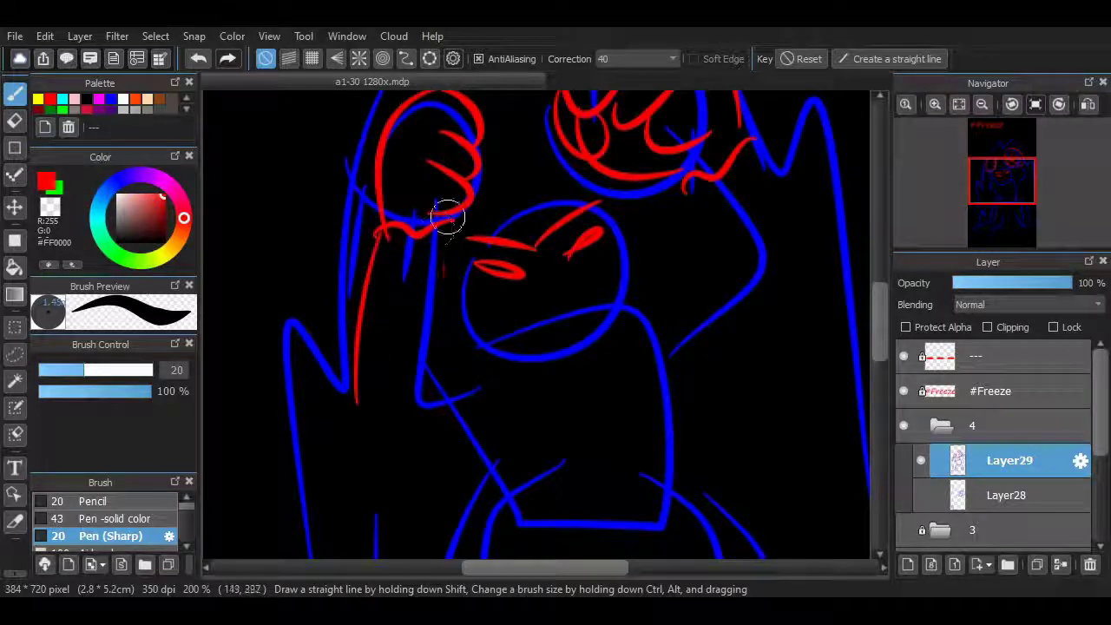
drag(447, 217, 443, 382)
drag(354, 412, 429, 439)
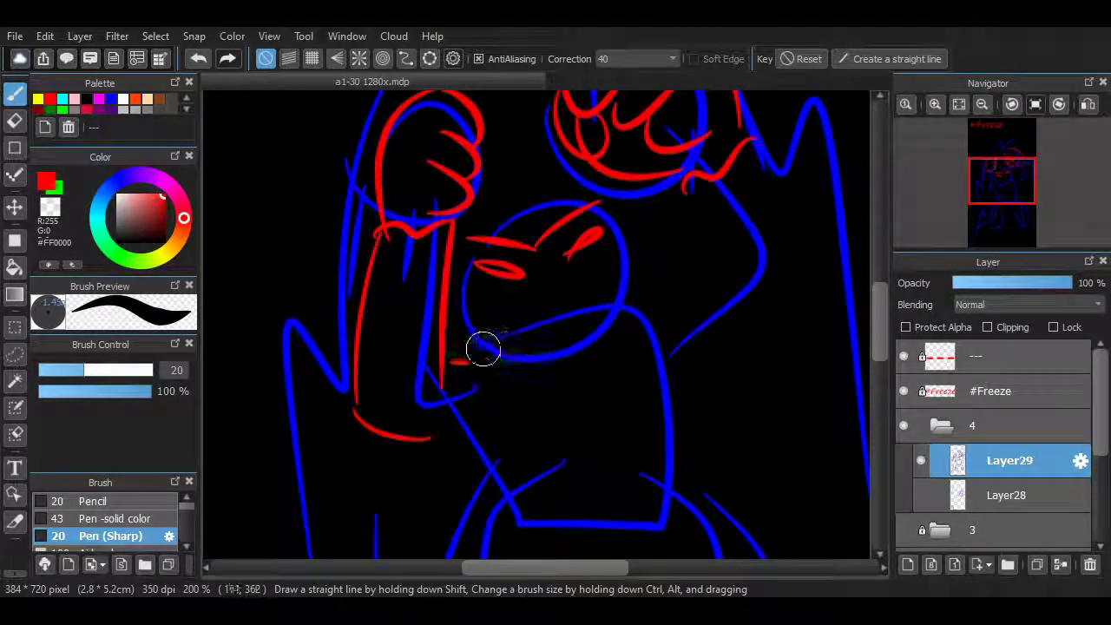
- Draw a pointed red chin below the blue head circle and a zigzag mouth inside the face
mouse_move(483, 345)
mouse_down()
mouse_move(555, 412)
mouse_move(606, 415)
mouse_move(596, 417)
mouse_move(617, 301)
mouse_up()
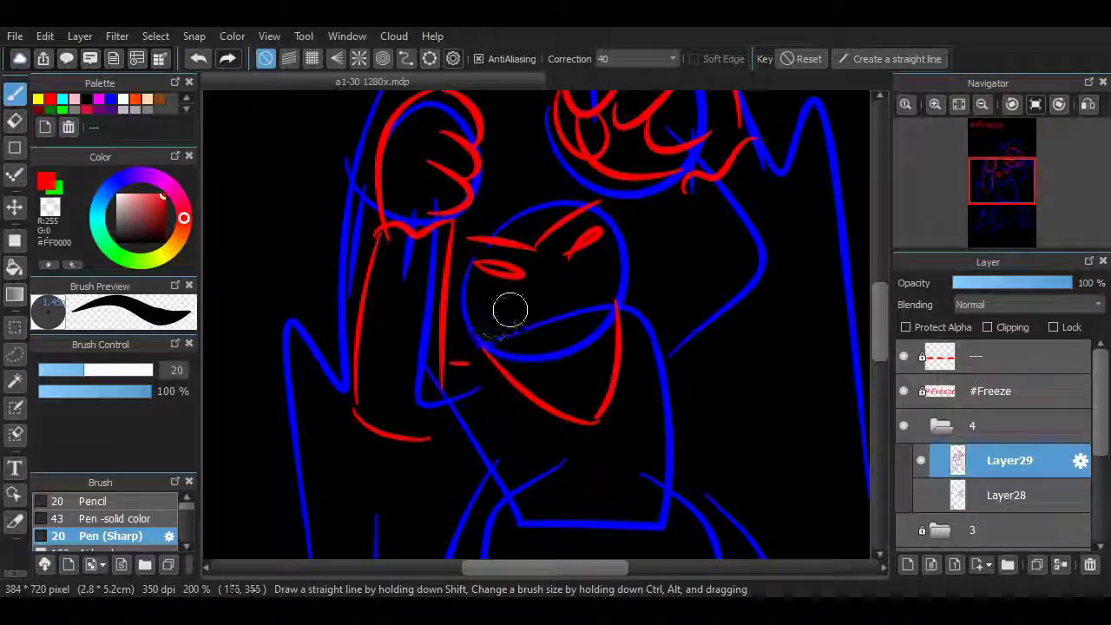
mouse_move(528, 316)
mouse_down()
mouse_move(581, 298)
mouse_move(527, 313)
mouse_move(558, 292)
mouse_move(576, 301)
mouse_move(554, 341)
mouse_move(580, 310)
mouse_move(591, 338)
mouse_move(526, 323)
mouse_move(555, 331)
mouse_up()
key(ctrl+z)
key(ctrl+z)
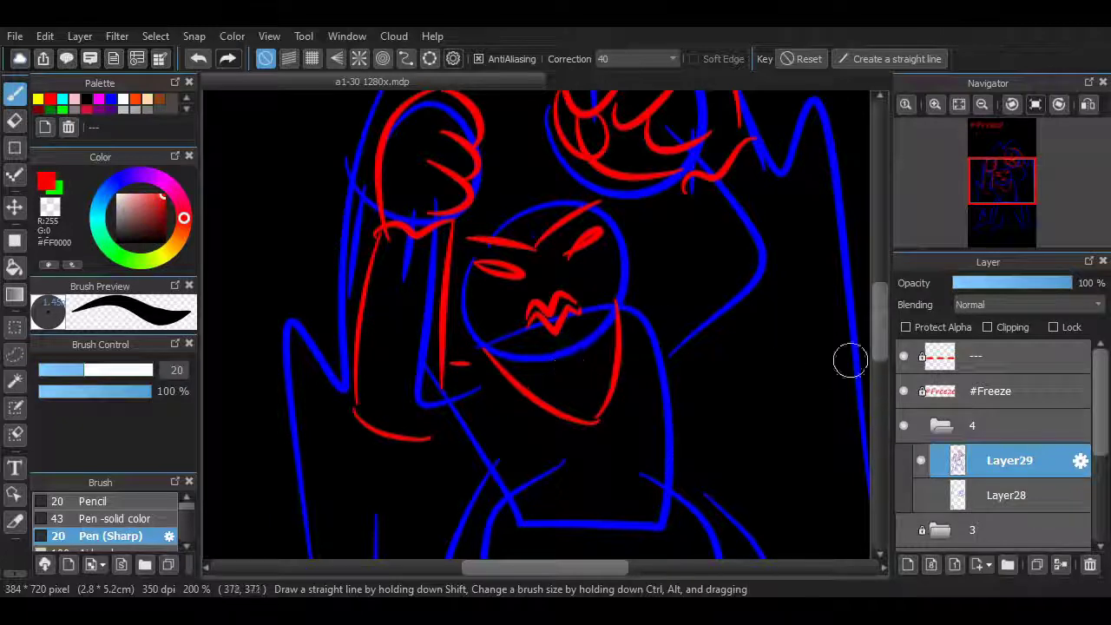
- Outline the right arm in red from the larger fist's wrist down to the elbow and across to the shoulder
scroll(851, 359, down, 5)
scroll(769, 347, up, 6)
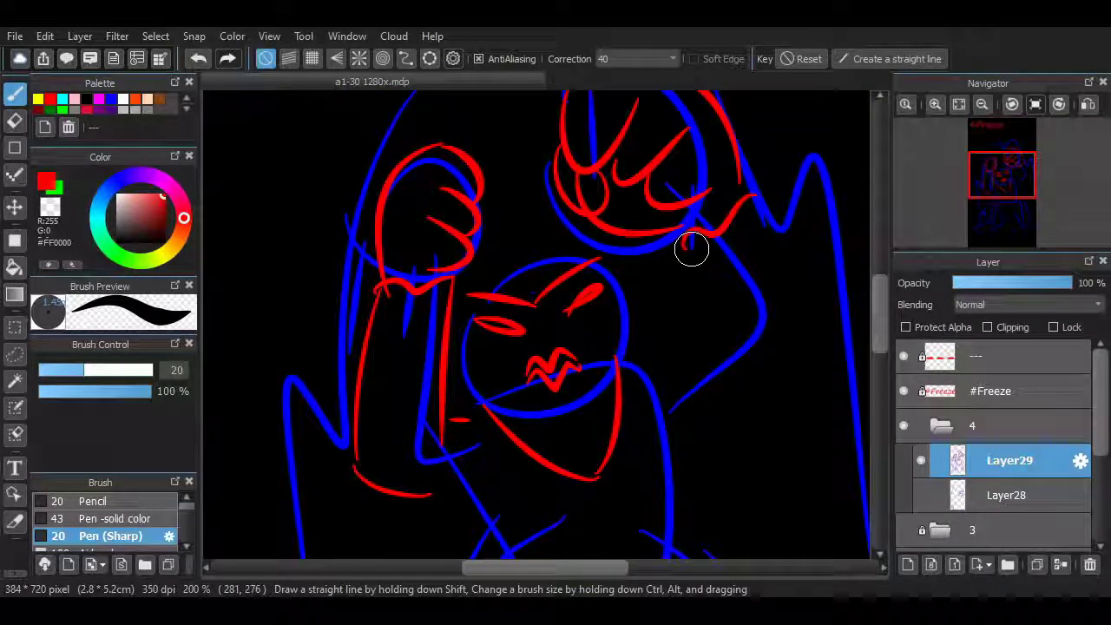
drag(689, 243, 712, 337)
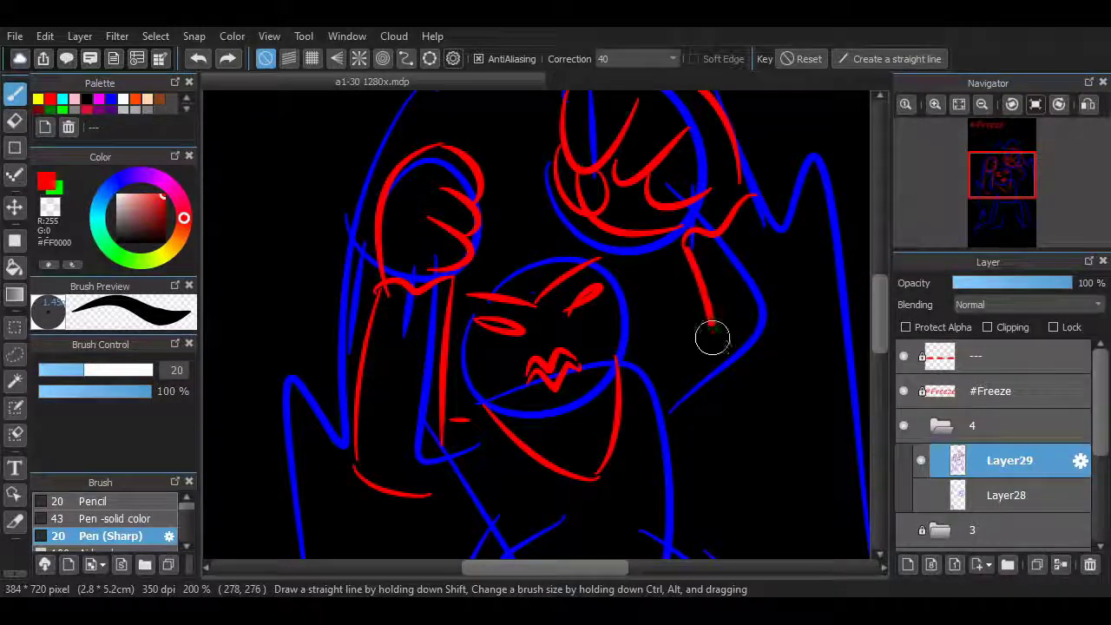
drag(756, 199, 771, 437)
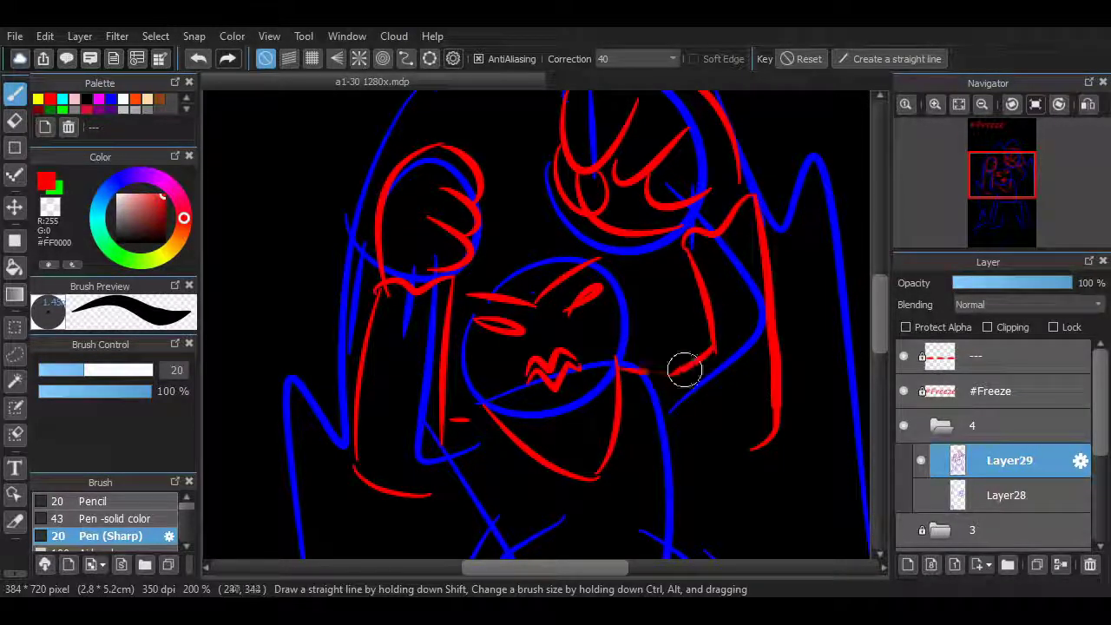
key(ctrl+z)
drag(629, 442, 753, 415)
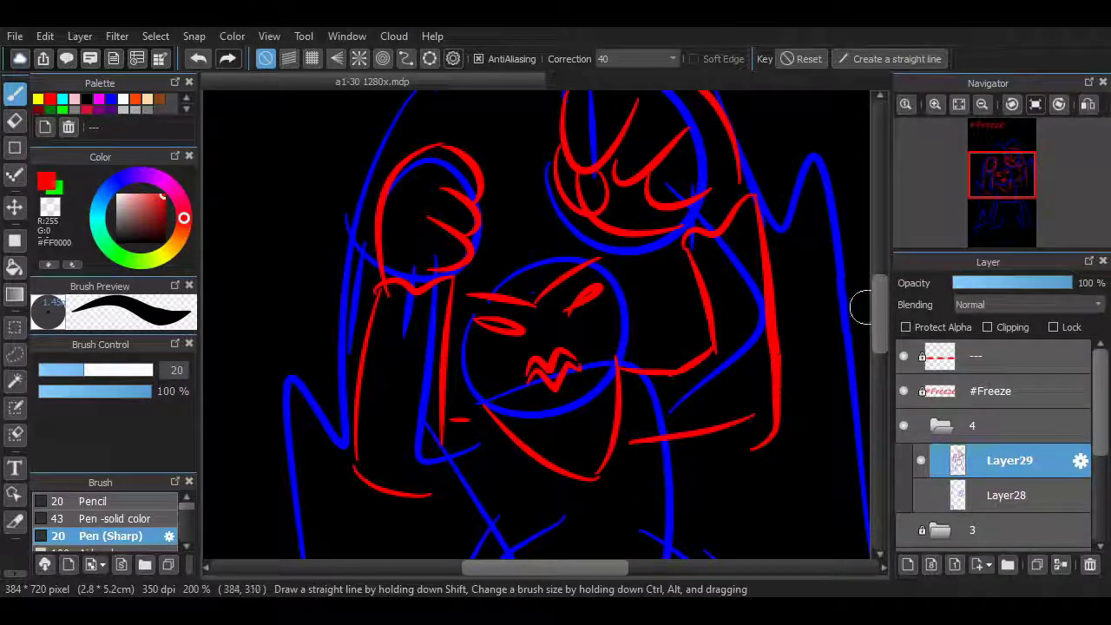
mouse_move(682, 236)
mouse_down()
mouse_move(664, 246)
mouse_move(707, 372)
mouse_up()
- Draw a rounded red outline over the top of the head and a short cheek line on its left side
mouse_move(880, 327)
mouse_down()
mouse_move(880, 344)
mouse_move(880, 322)
mouse_up()
mouse_move(458, 318)
mouse_down()
mouse_move(581, 263)
mouse_move(631, 345)
mouse_up()
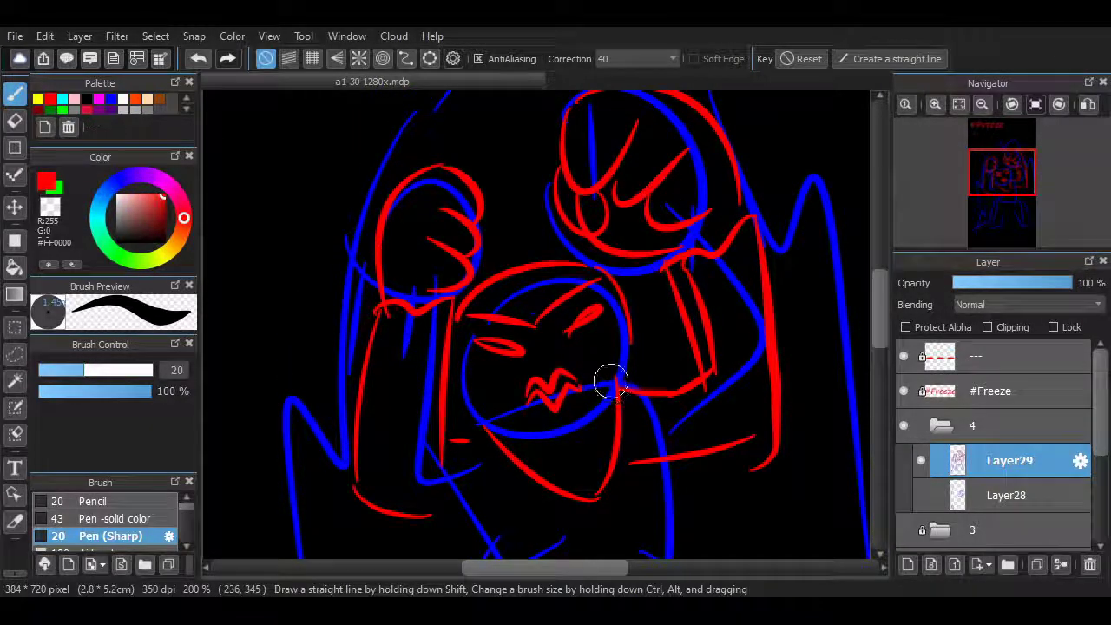
drag(459, 385, 535, 418)
mouse_move(880, 315)
mouse_down()
mouse_move(879, 295)
mouse_move(880, 313)
mouse_up()
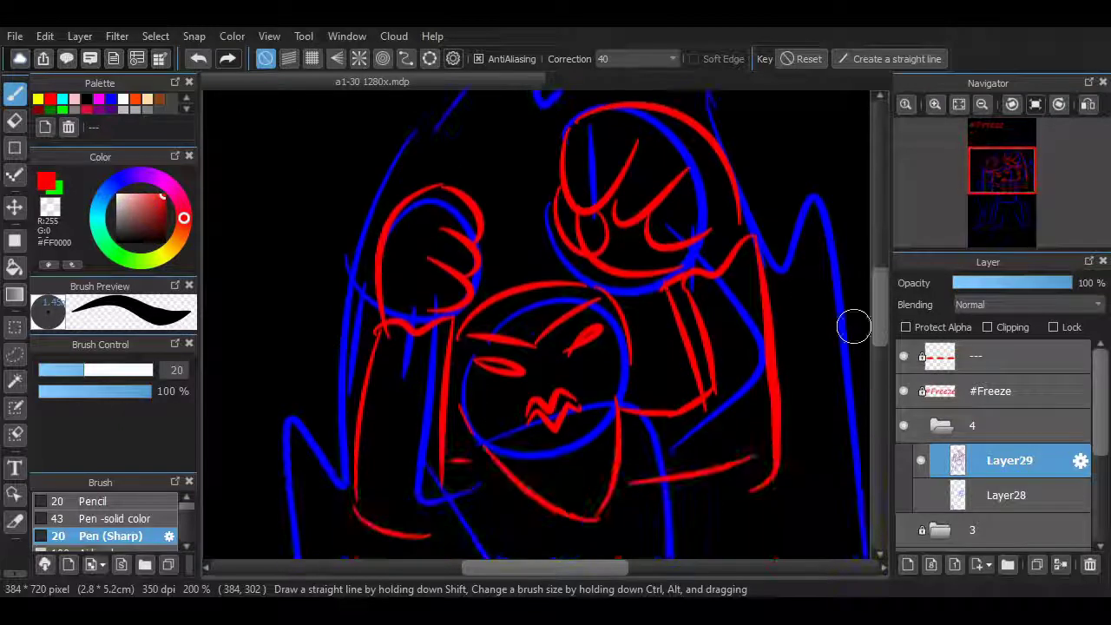
- Erase the zigzag mouth and the right eye using the solid color pen eraser at size 56
click(15, 120)
click(113, 519)
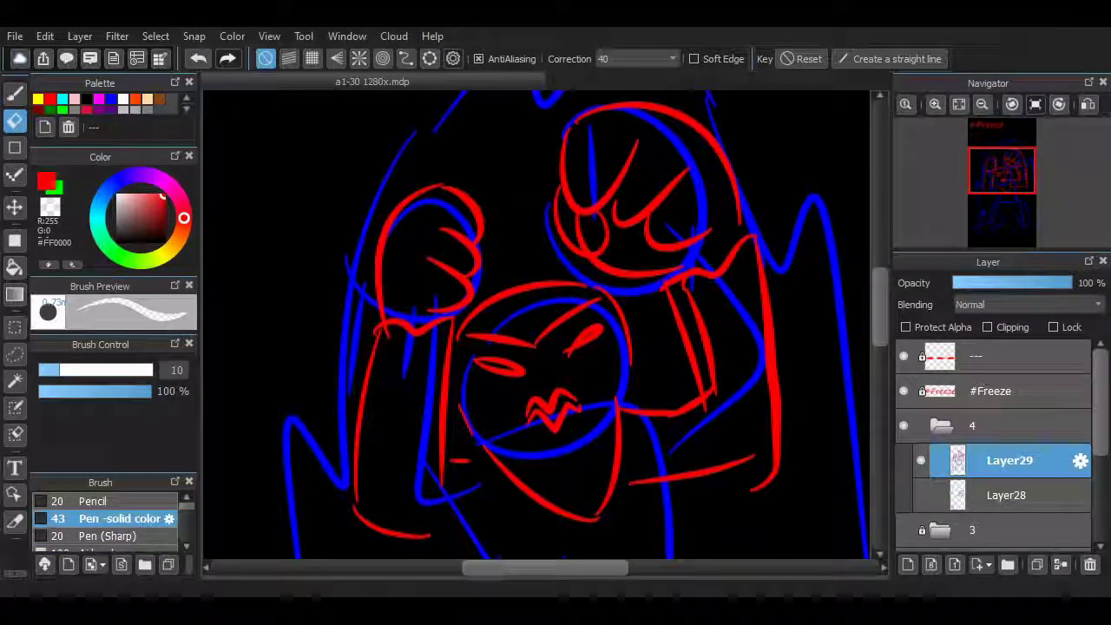
mouse_move(548, 409)
mouse_down()
mouse_move(541, 427)
mouse_move(564, 389)
mouse_move(560, 420)
mouse_up()
click(127, 370)
mouse_move(575, 349)
mouse_down()
mouse_move(588, 322)
mouse_move(599, 330)
mouse_up()
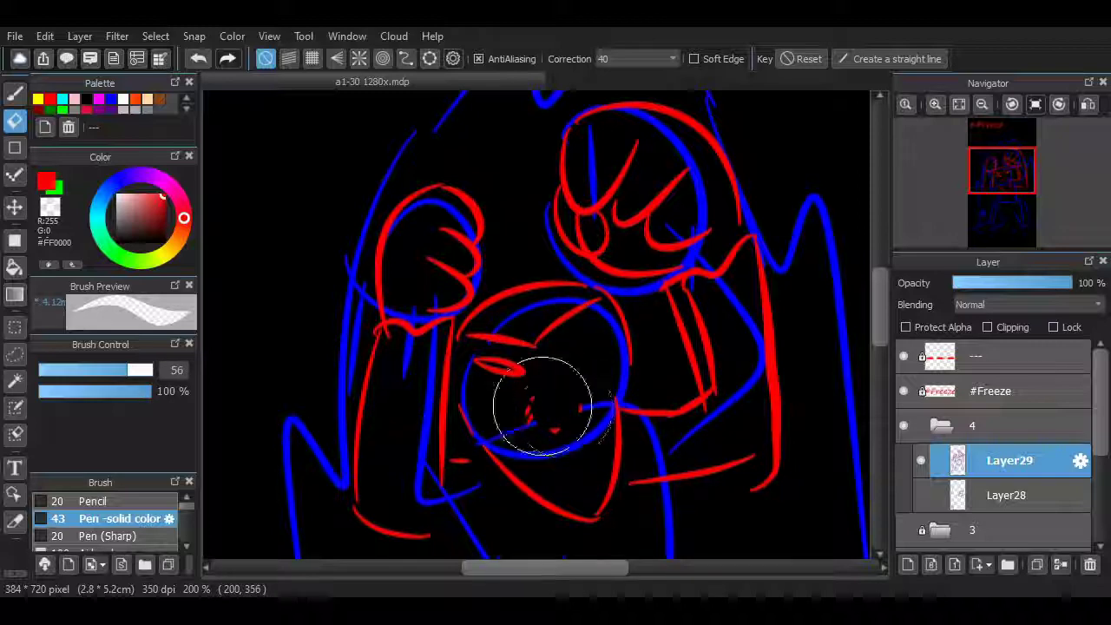
drag(541, 407, 550, 431)
key(b)
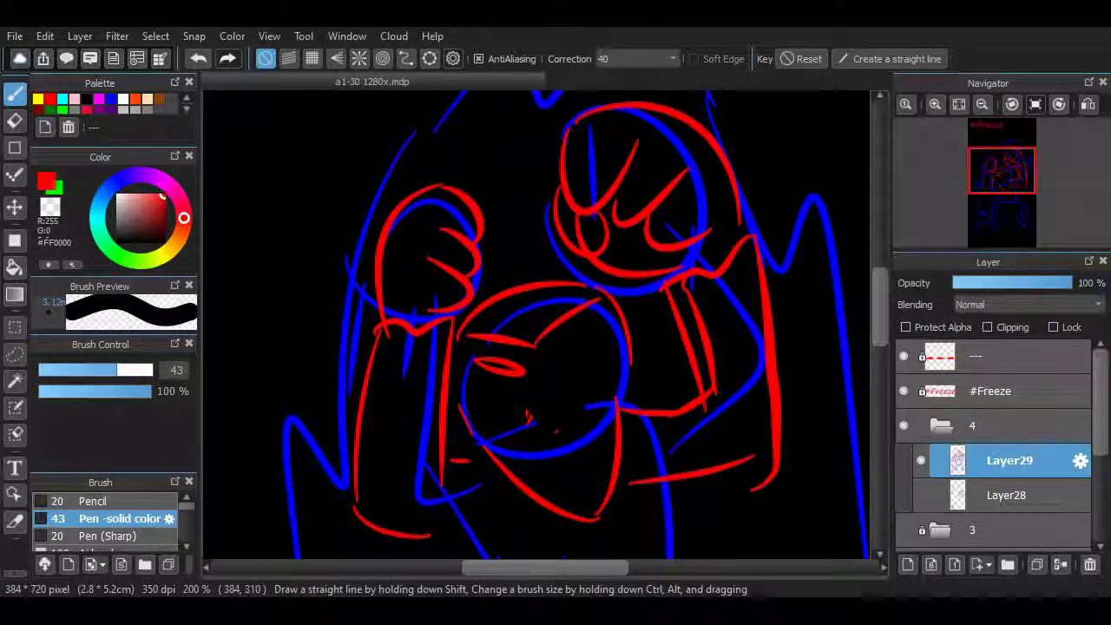
- Outline the left leg in red with the size 20 Pen (Sharp), adding a foot with rounded toes and a sole
scroll(694, 399, down, 8)
click(397, 521)
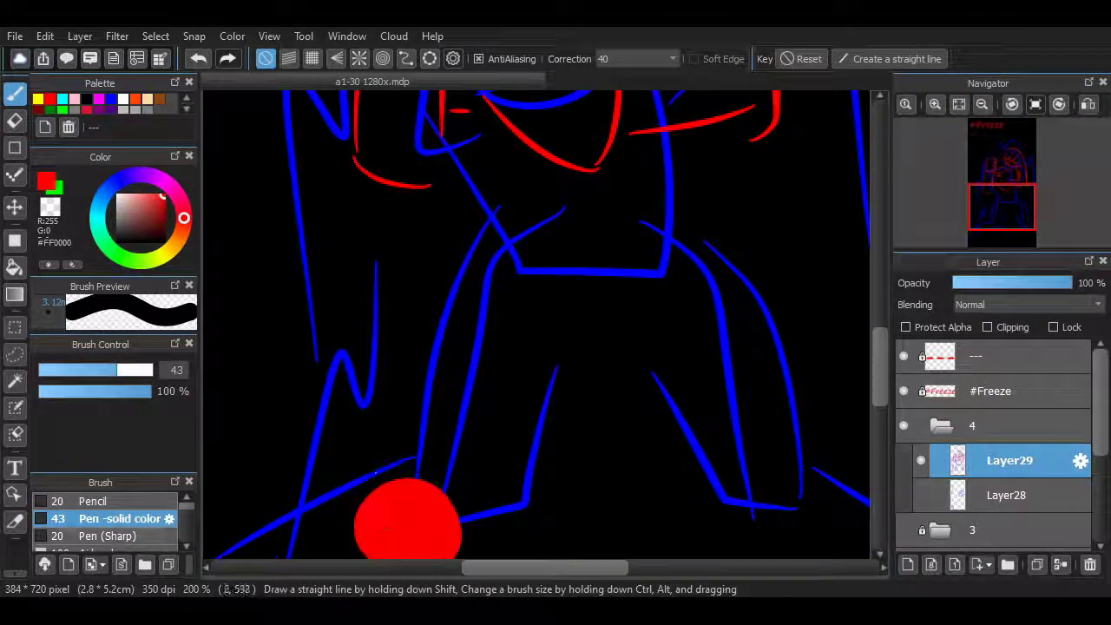
click(107, 535)
key(ctrl+z)
mouse_move(398, 528)
mouse_down()
mouse_move(474, 533)
mouse_move(506, 521)
mouse_move(557, 392)
mouse_up()
mouse_move(510, 203)
mouse_down()
mouse_move(402, 428)
mouse_move(388, 538)
mouse_move(524, 545)
mouse_up()
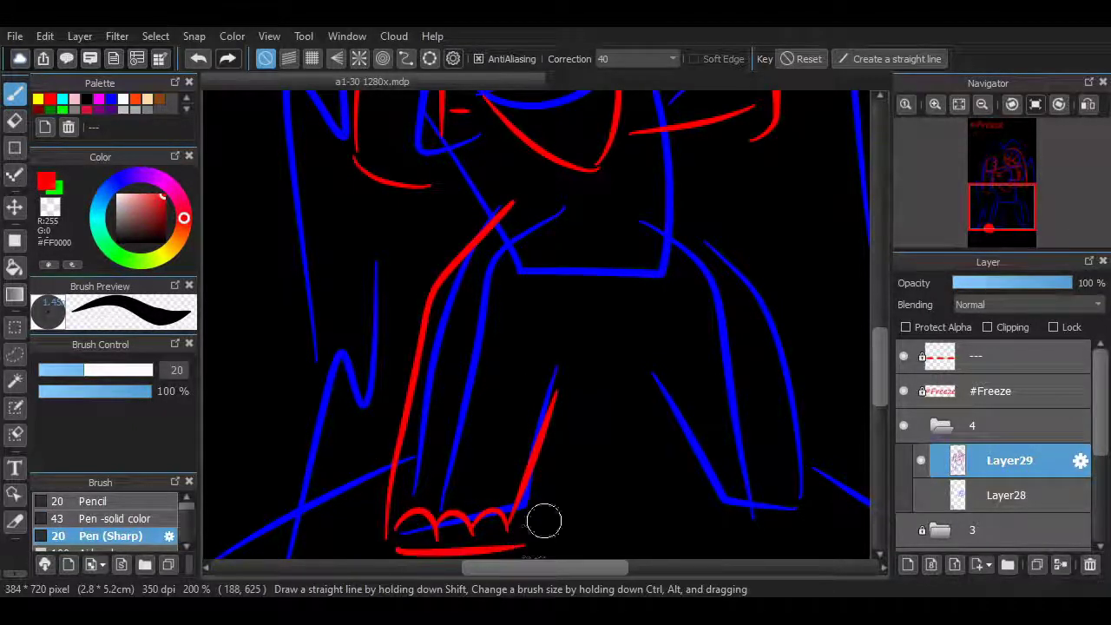
- Draw the red crotch line and the right leg with both sides, a sole and rounded toes
mouse_move(561, 386)
mouse_down()
mouse_move(652, 386)
mouse_move(707, 503)
mouse_move(847, 512)
mouse_up()
key(ctrl+z)
drag(714, 508, 834, 489)
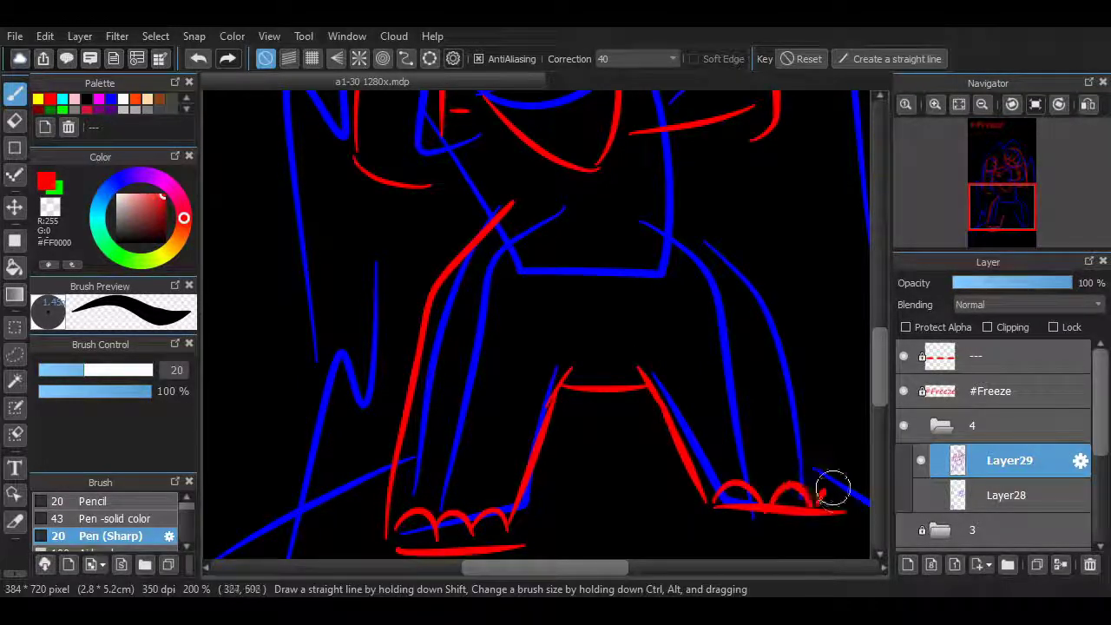
key(ctrl+z)
drag(721, 512, 824, 493)
mouse_move(823, 480)
mouse_down()
mouse_move(807, 367)
mouse_move(669, 211)
mouse_up()
- Draw the red torso sides below both arms and extend the left elbow line towards the chest
drag(880, 373, 881, 340)
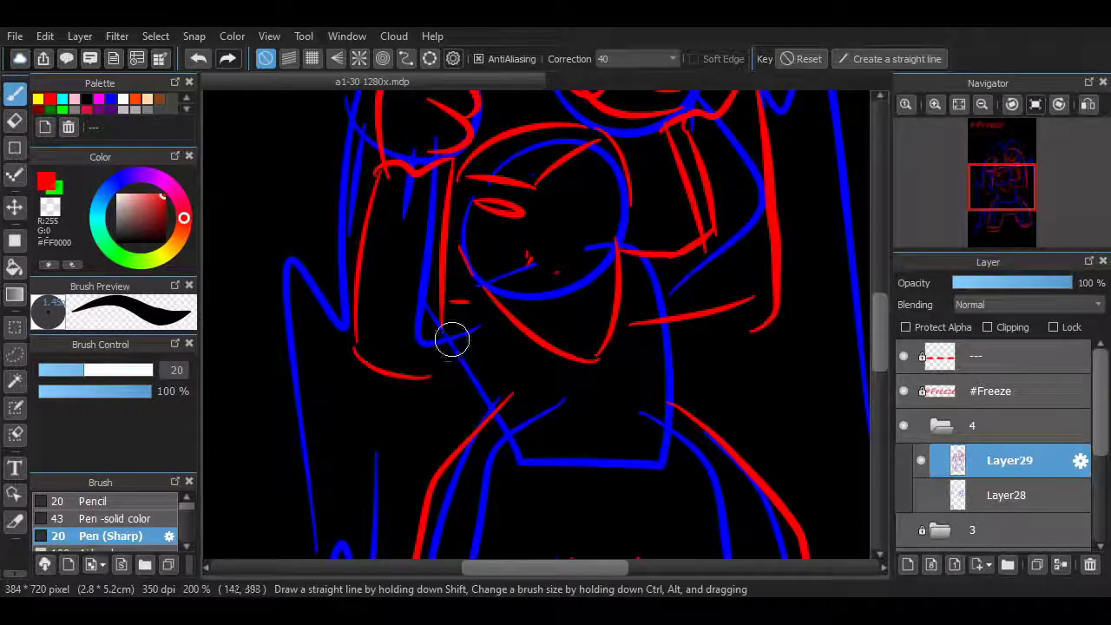
drag(451, 340, 489, 399)
key(ctrl+z)
drag(434, 374, 490, 363)
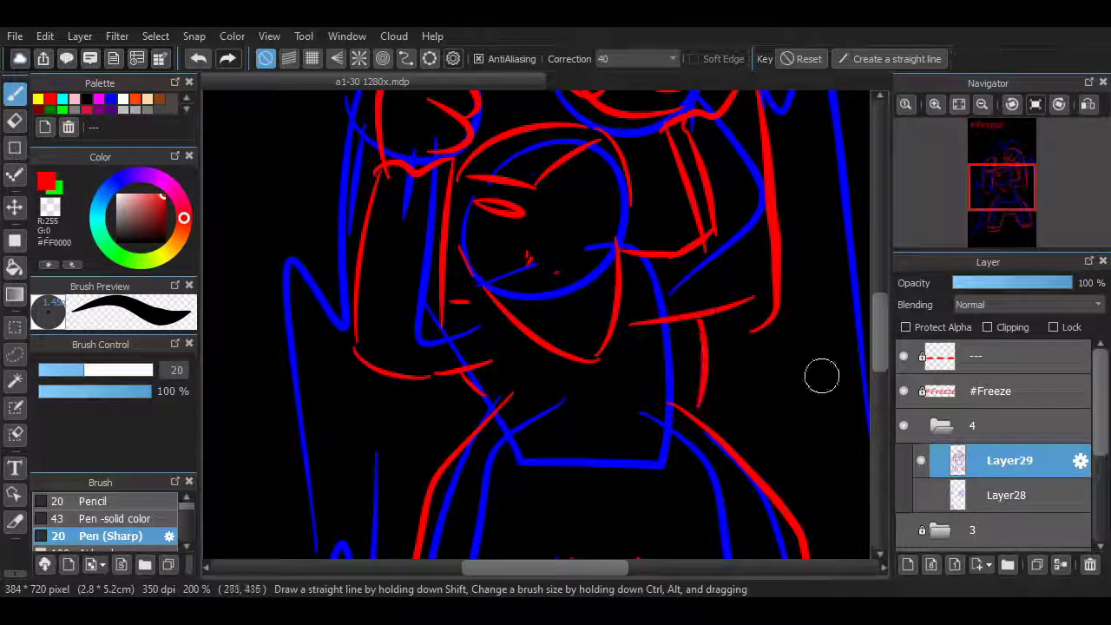
scroll(865, 374, down, 3)
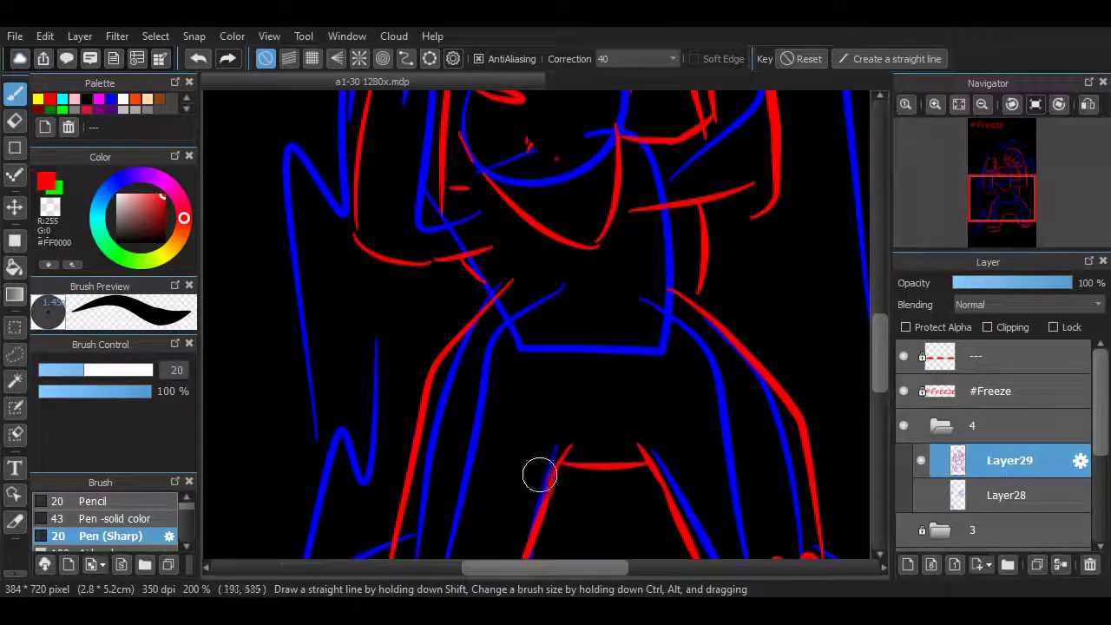
drag(551, 469, 563, 380)
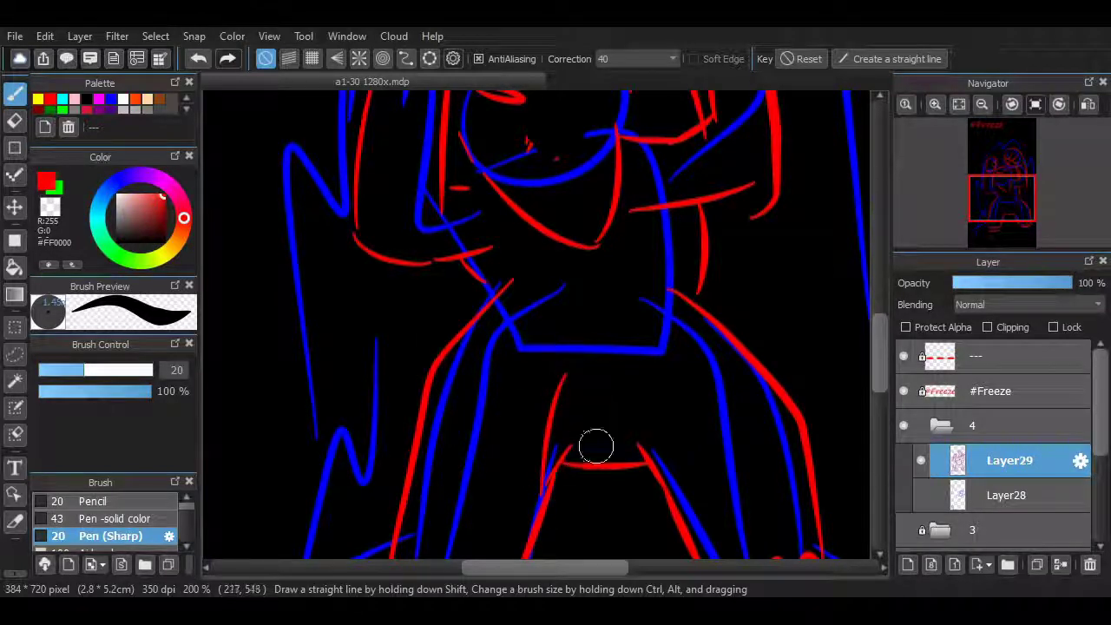
key(ctrl+z)
key(ctrl+z)
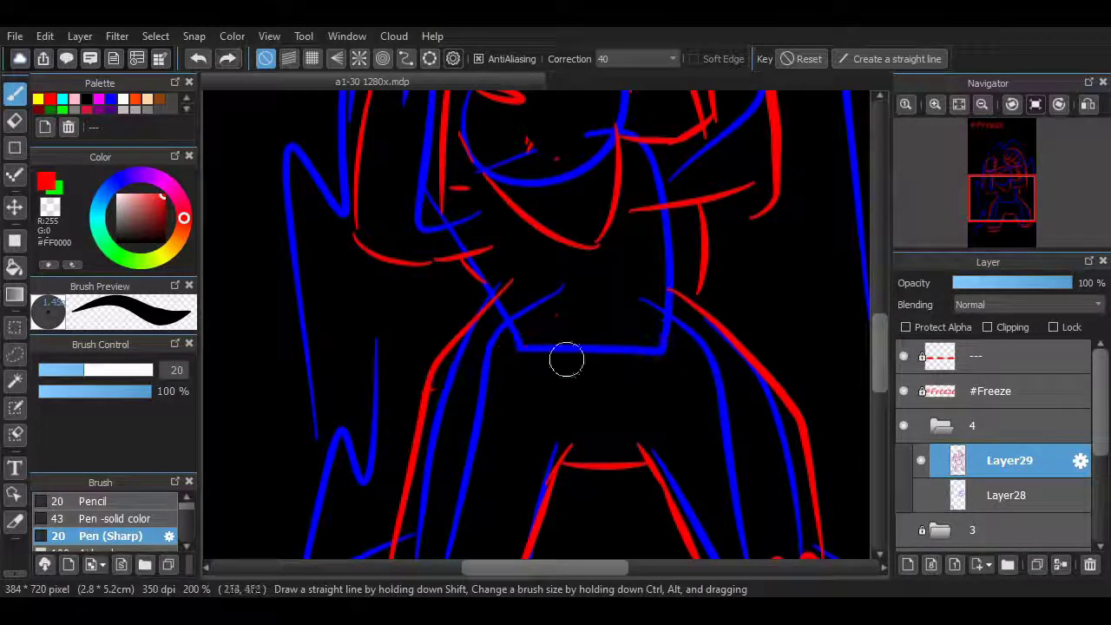
drag(433, 409, 537, 341)
key(ctrl+z)
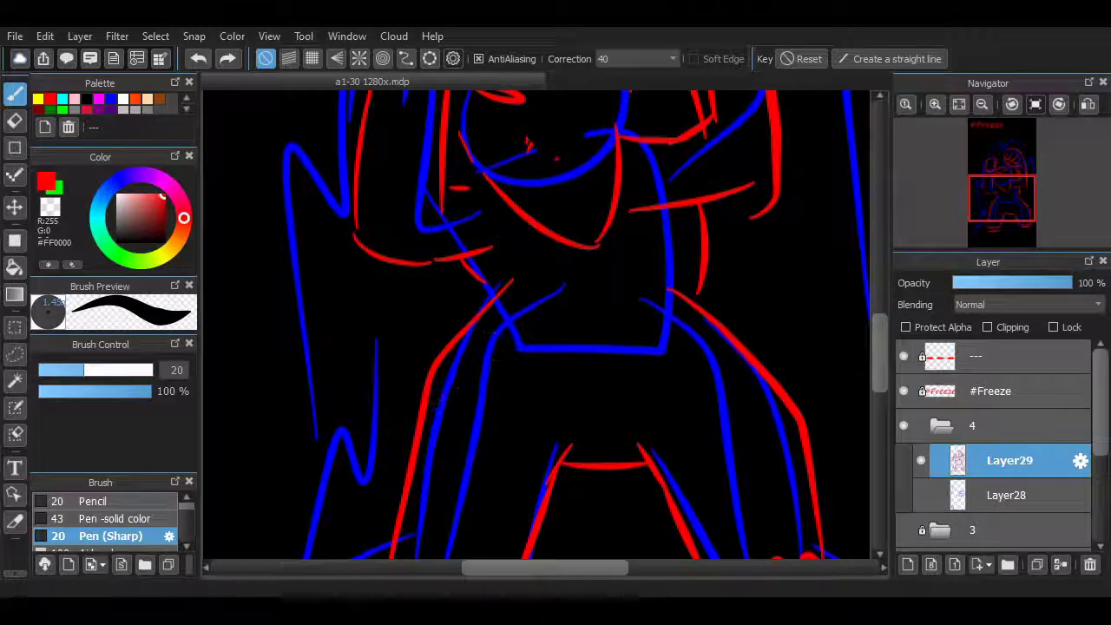
- Erase the upper thigh lines and redraw the hips in red at a lower angle, extending the left waist line to meet them
key(e)
mouse_move(521, 261)
mouse_down()
mouse_move(558, 318)
mouse_move(729, 352)
mouse_up()
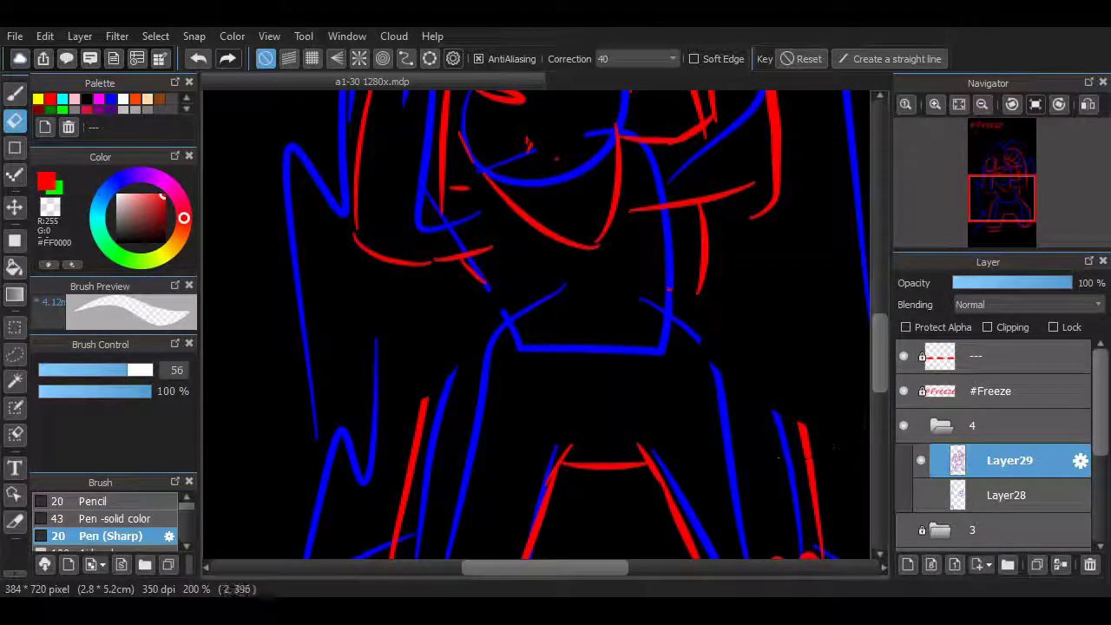
key(b)
drag(408, 418, 524, 323)
drag(464, 254, 521, 329)
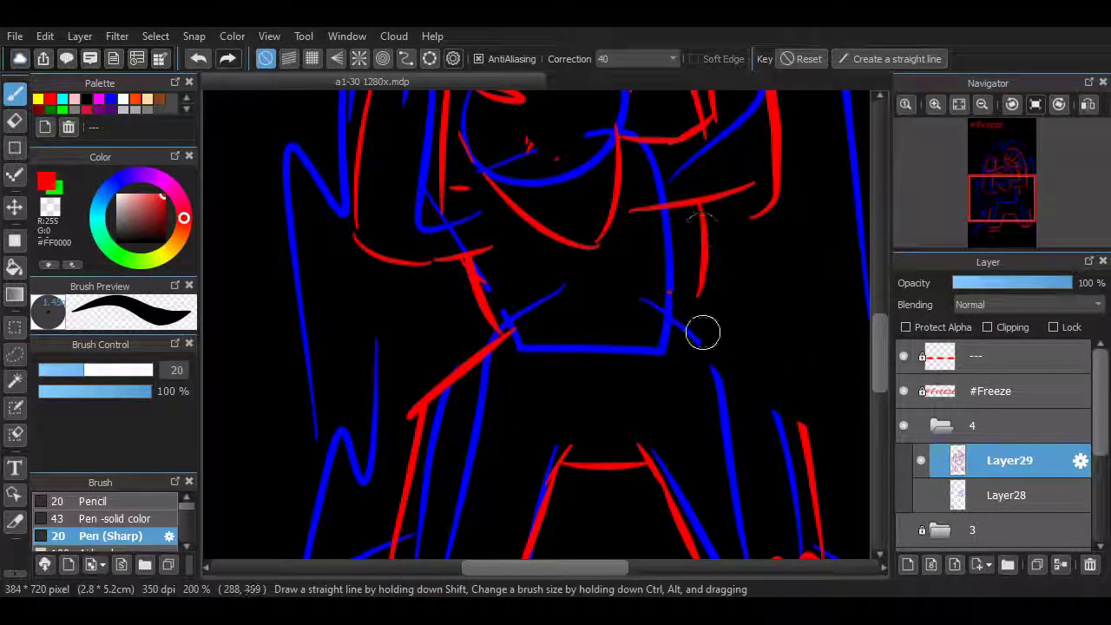
- Draw tall jagged red aura spikes above the raised fists
scroll(793, 427, up, 5)
scroll(538, 326, up, 3)
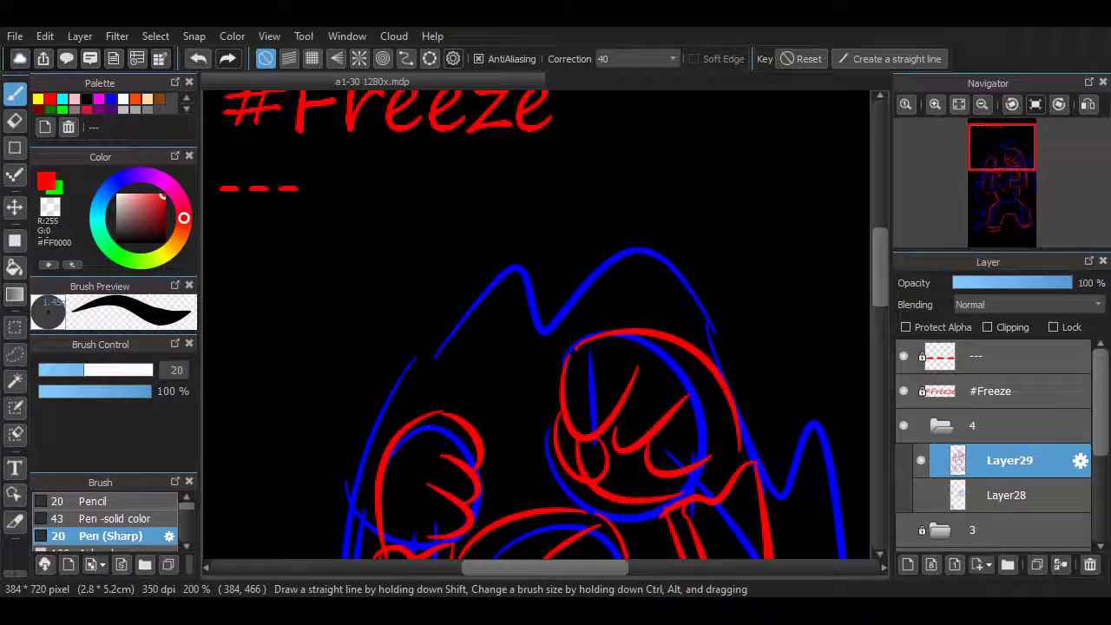
mouse_move(354, 441)
mouse_down()
mouse_move(546, 251)
mouse_move(612, 296)
mouse_up()
drag(506, 312, 648, 138)
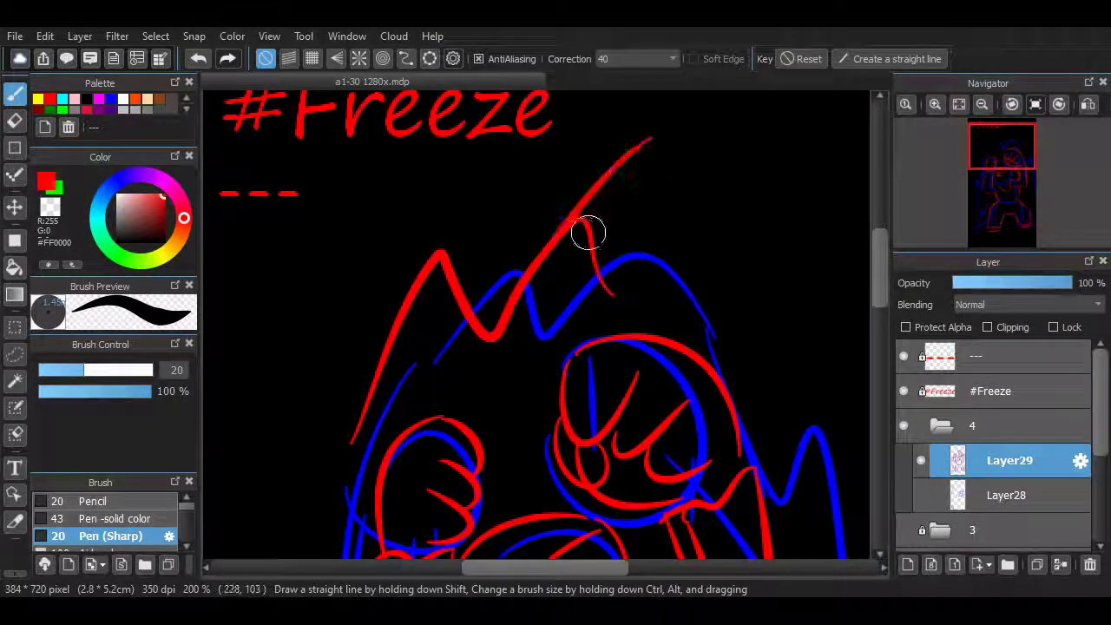
drag(588, 234, 764, 370)
drag(880, 282, 880, 305)
- Extend the red aura with another spike beside the larger fist on the figure's right side
scroll(538, 325, down, 10)
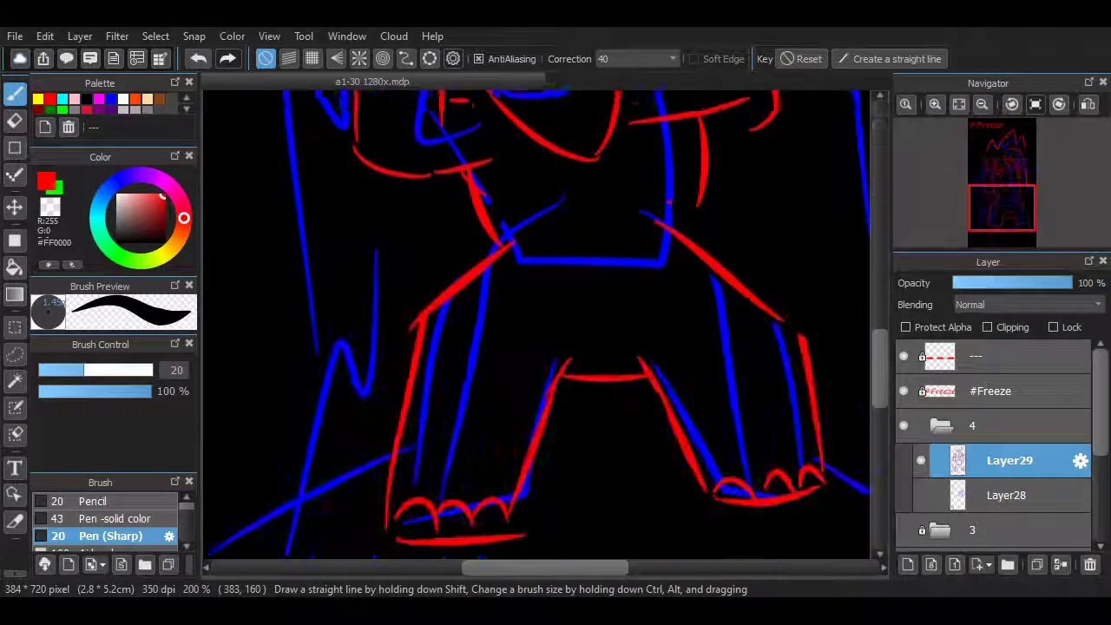
scroll(725, 288, down, 3)
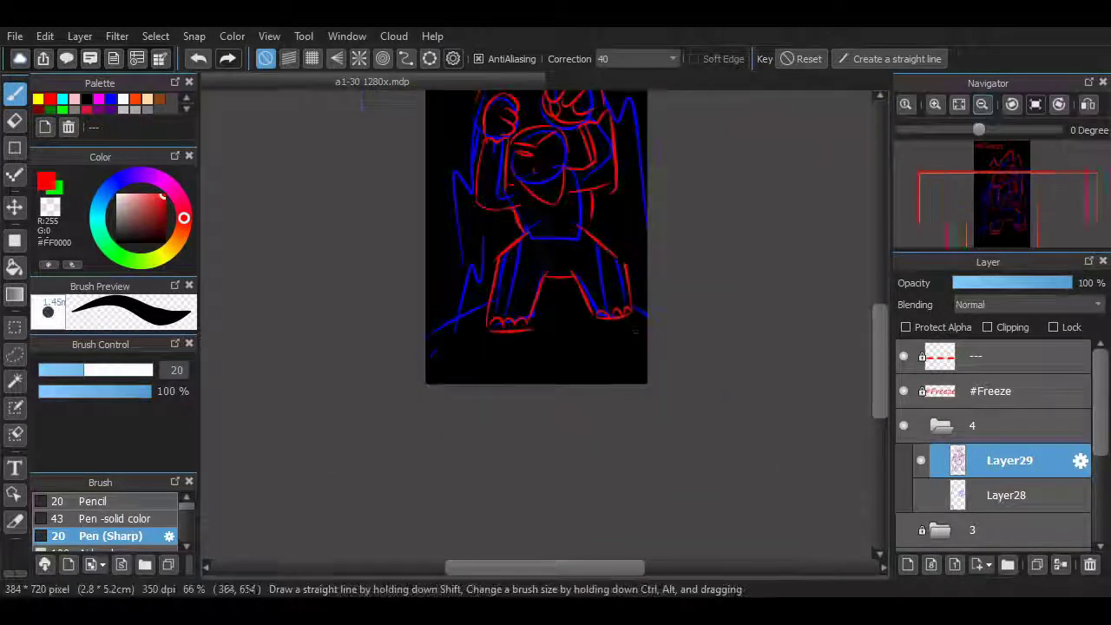
drag(879, 326, 879, 292)
scroll(577, 344, down, 1)
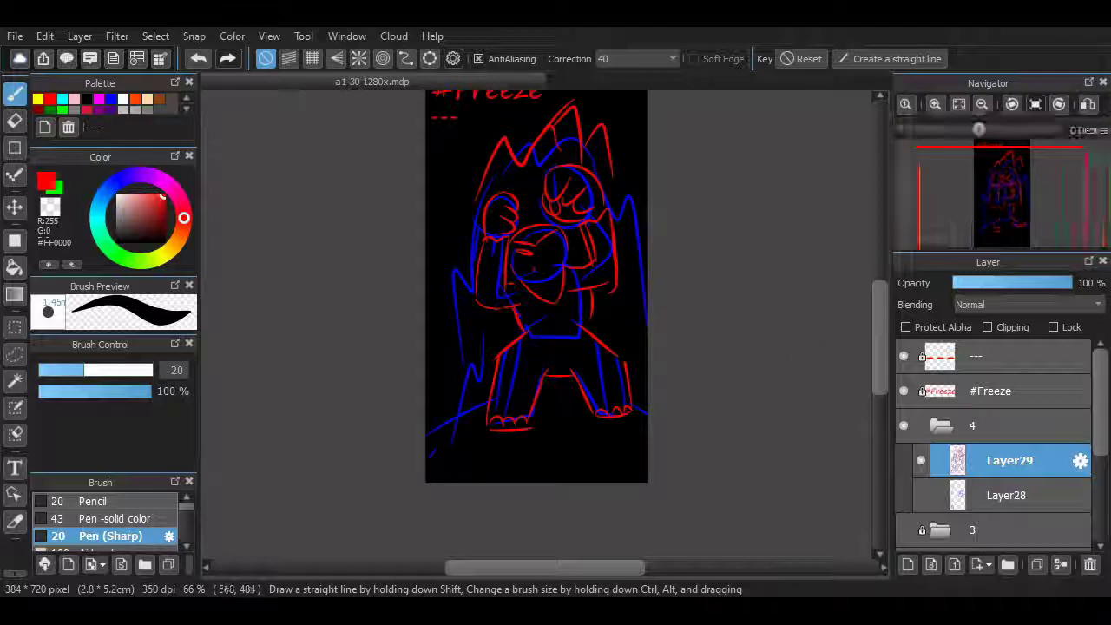
scroll(731, 349, up, 3)
scroll(539, 326, up, 3)
drag(879, 304, 880, 284)
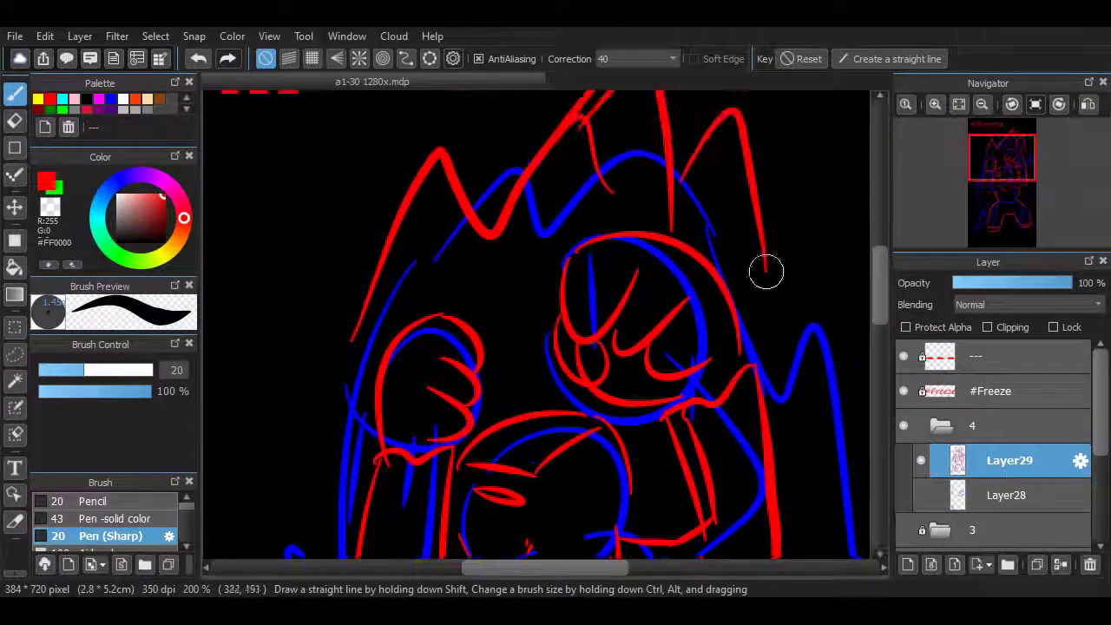
drag(767, 273, 840, 329)
- Draw two long diagonal indigo (#4B0082) lines across the figure's face, torso and left leg
drag(879, 297, 879, 400)
scroll(841, 372, up, 5)
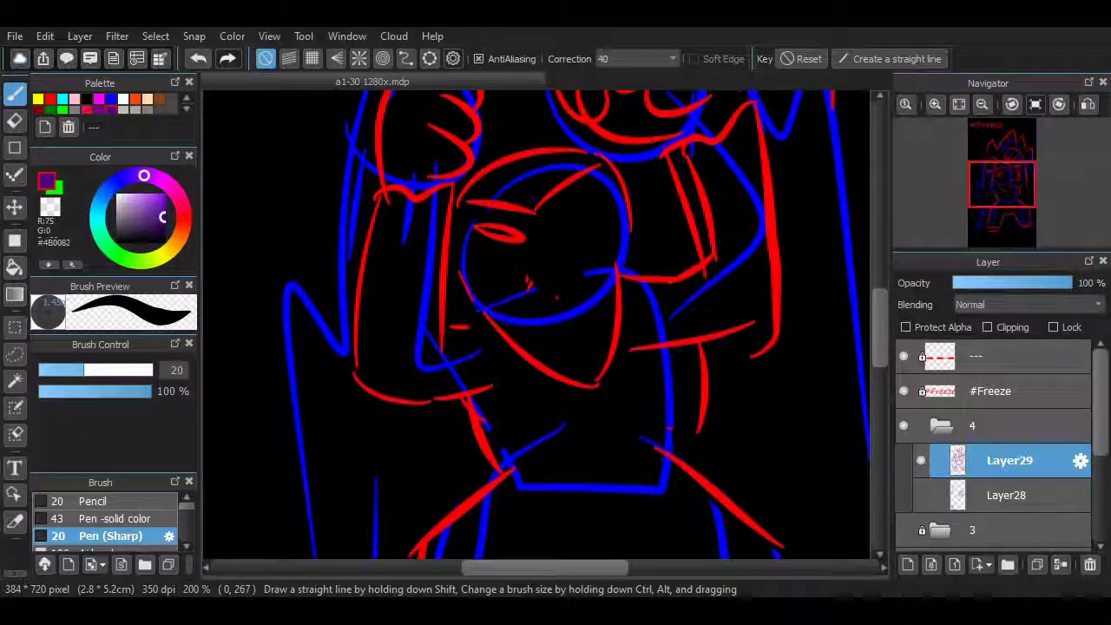
drag(580, 120, 451, 327)
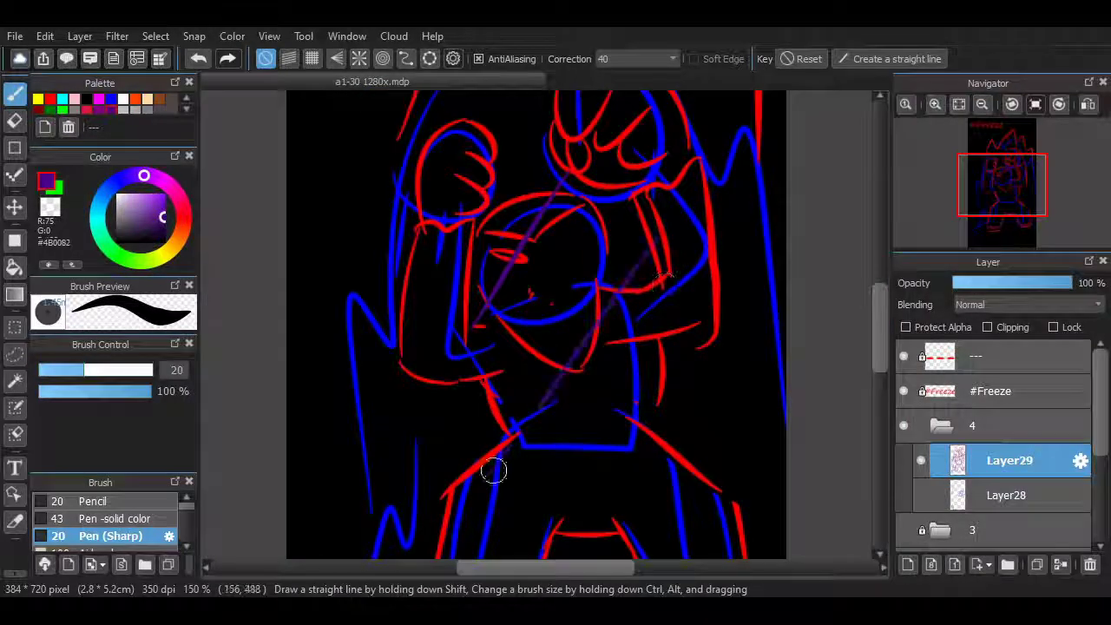
scroll(713, 205, down, 3)
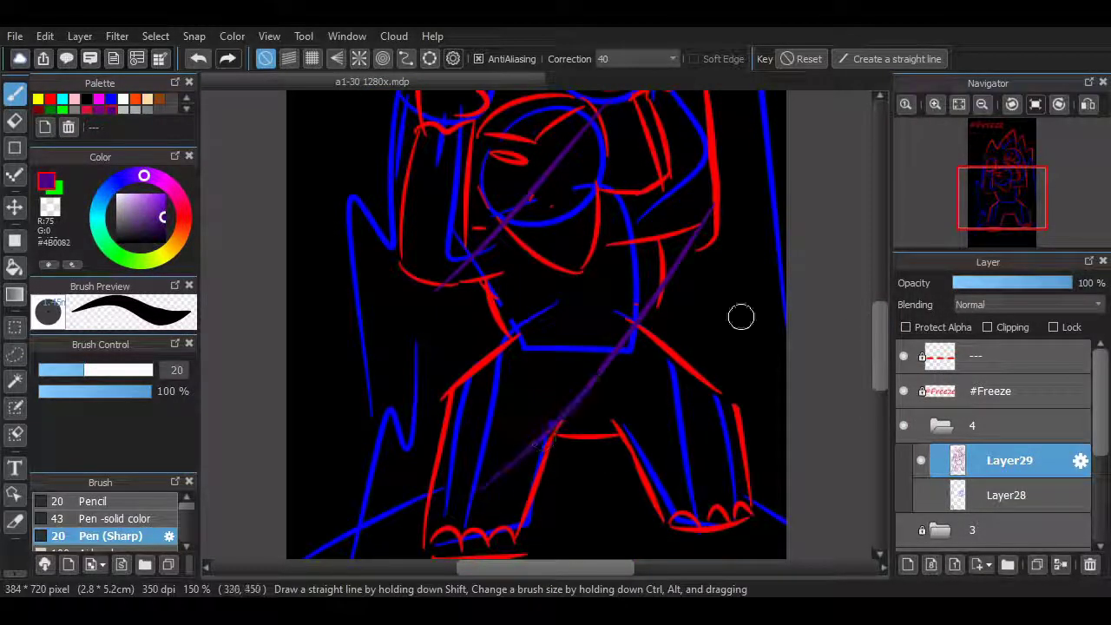
scroll(739, 315, up, 8)
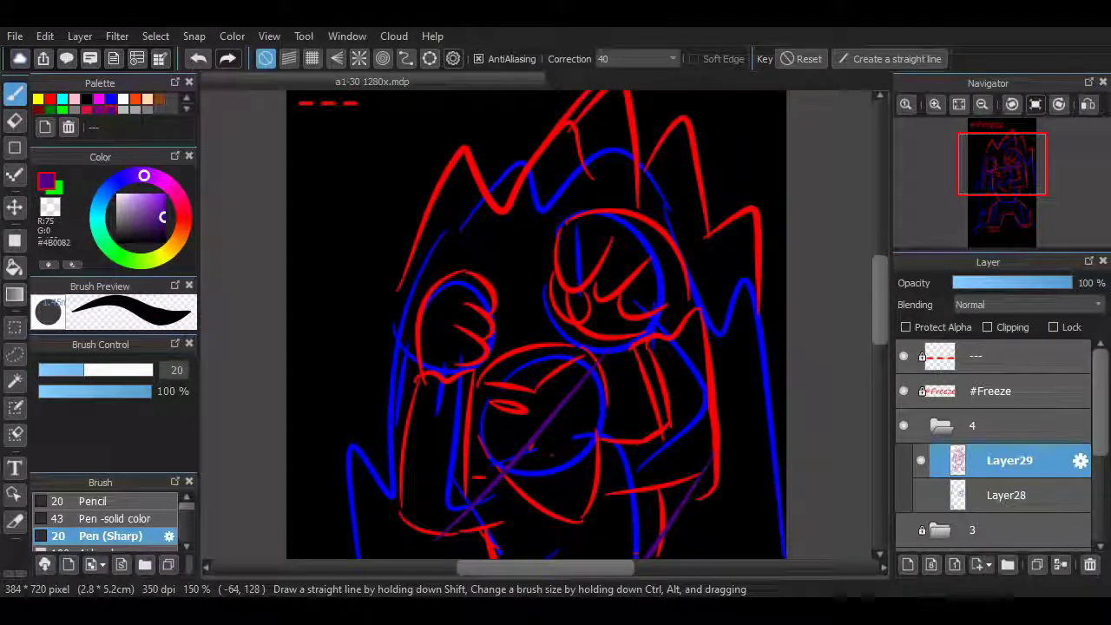
- Draw a tall indigo aura spike along the smaller-fist side of the figure and a long diagonal line rising past the top red spikes
scroll(865, 375, down, 9)
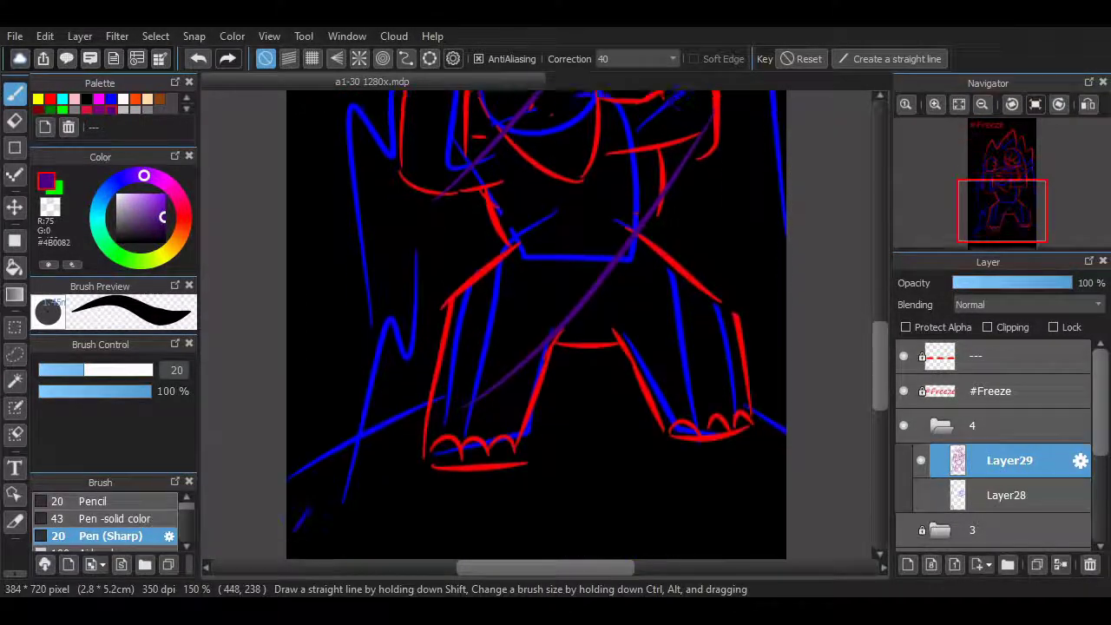
drag(879, 375, 878, 351)
click(982, 104)
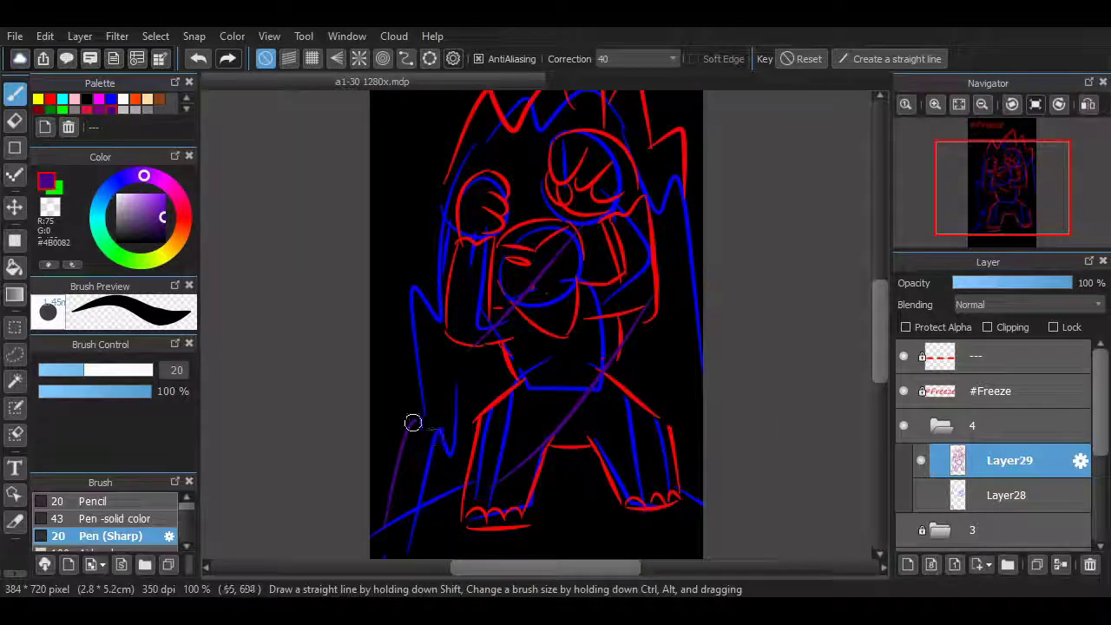
mouse_move(421, 220)
mouse_down()
mouse_move(384, 519)
mouse_move(405, 343)
mouse_move(440, 205)
mouse_move(431, 225)
mouse_move(442, 129)
mouse_up()
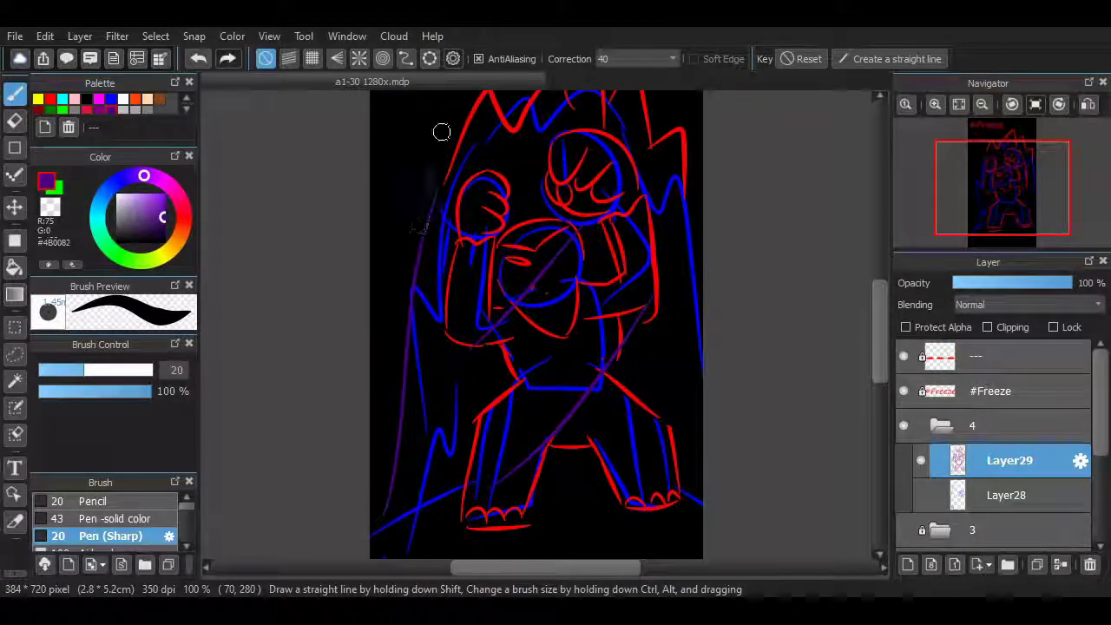
scroll(830, 303, up, 2)
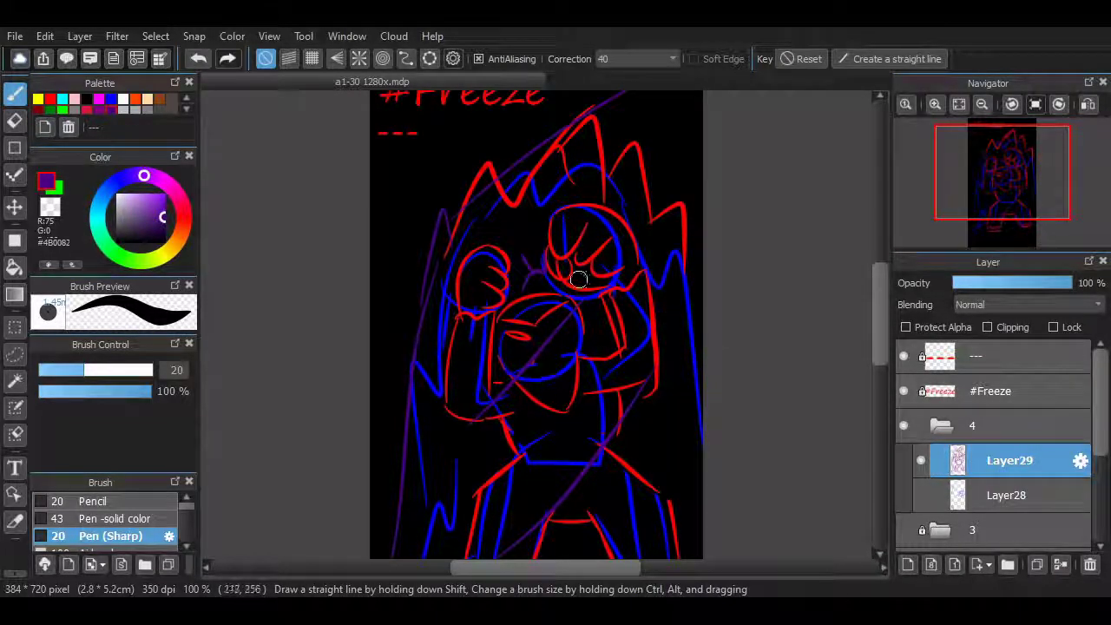
- Add short indigo guide strokes across the outer knuckles of the larger raised fist
drag(590, 247, 608, 261)
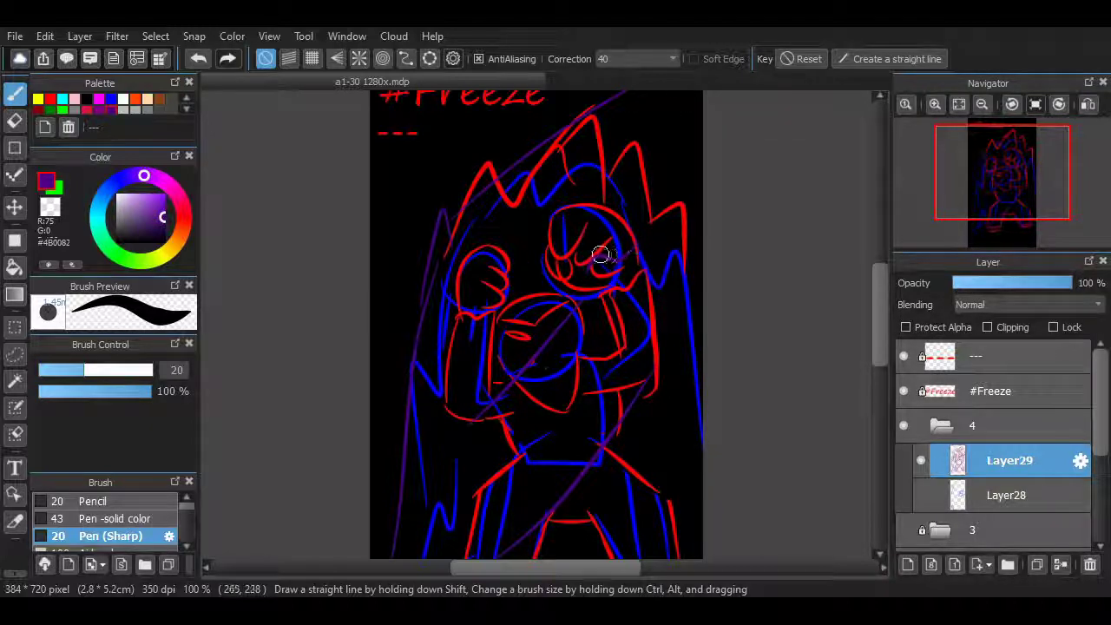
scroll(854, 339, down, 4)
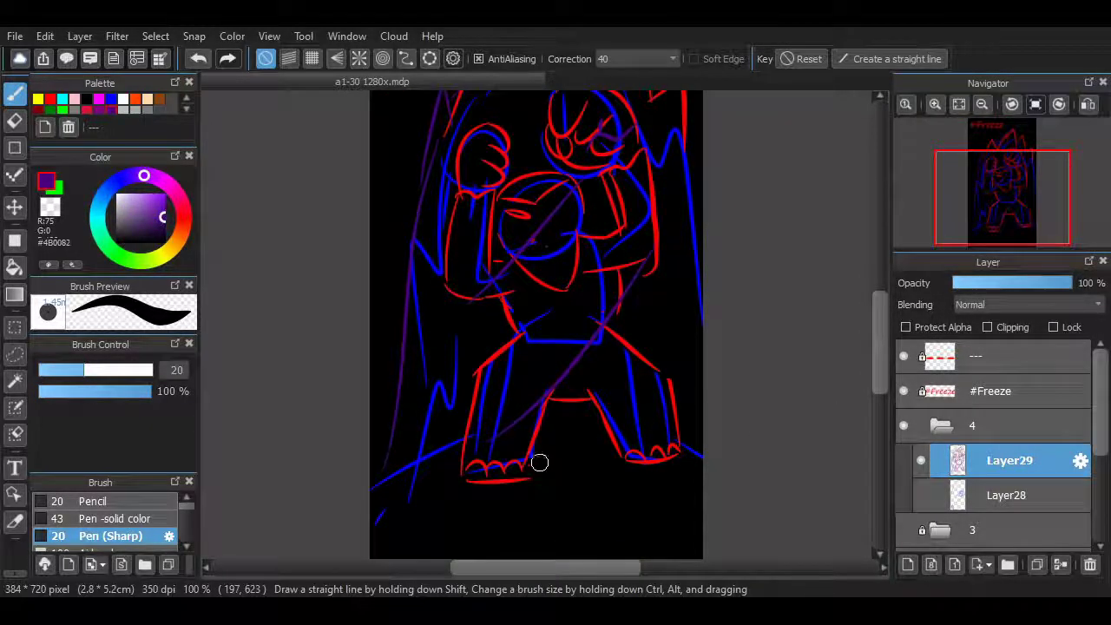
scroll(747, 367, up, 5)
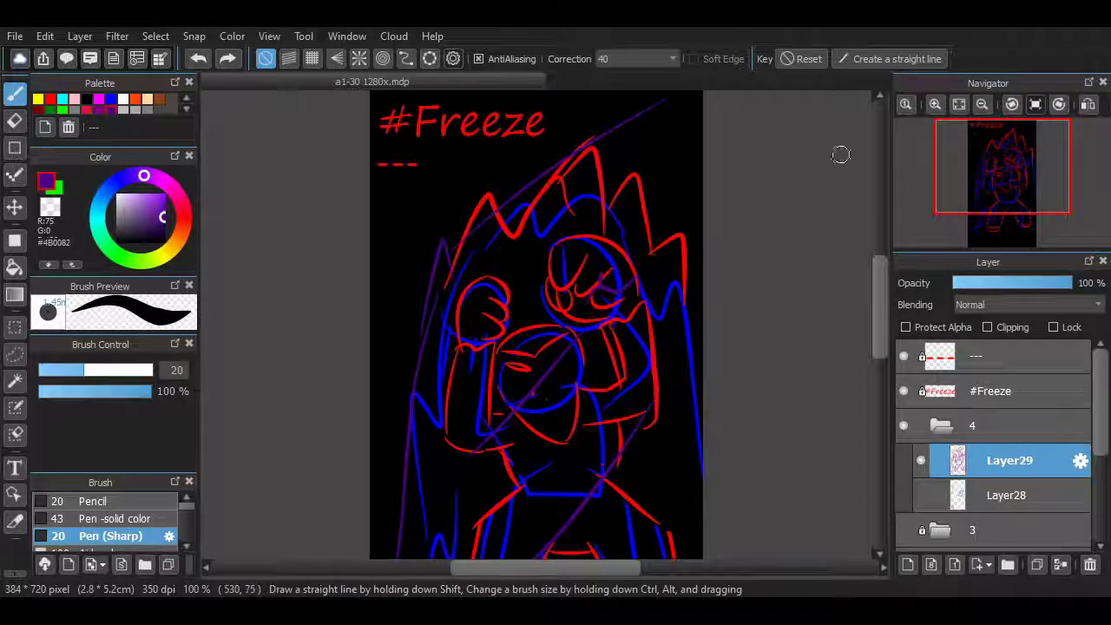
- Sketch an indigo guide line across the inner aura and a diagonal one beyond the spike above the larger fist
click(935, 104)
drag(880, 303, 880, 263)
scroll(789, 273, up, 2)
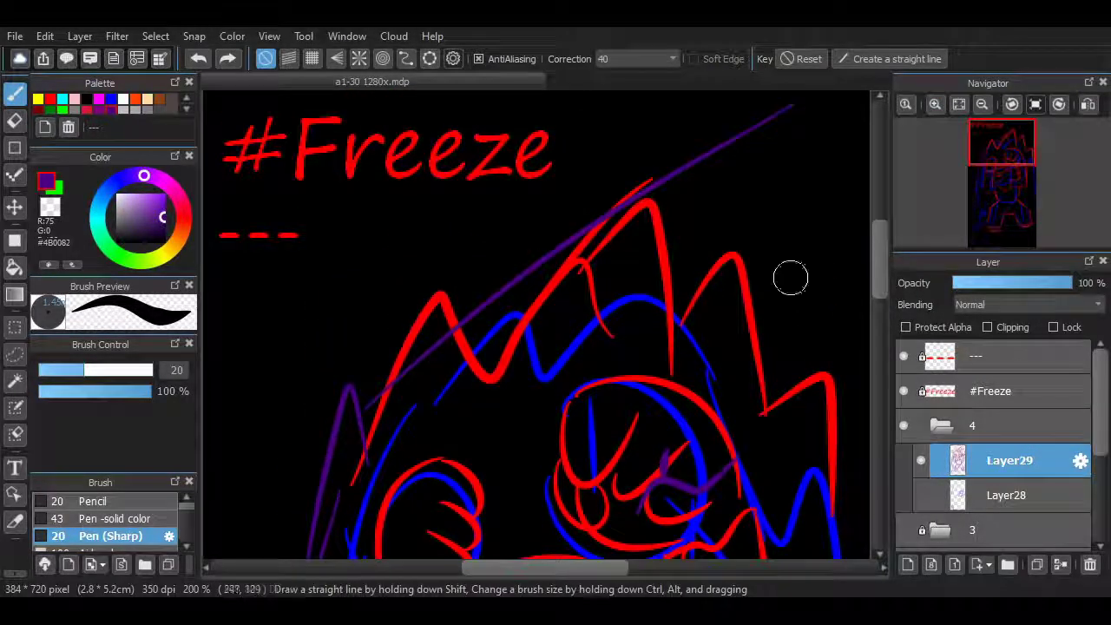
drag(538, 342, 656, 316)
drag(708, 350, 877, 311)
drag(880, 286, 880, 288)
key(ctrl+z)
drag(752, 275, 878, 188)
- Mark both sides of the face and a slanted lower face line in indigo inside the blue head circle
scroll(538, 325, down, 10)
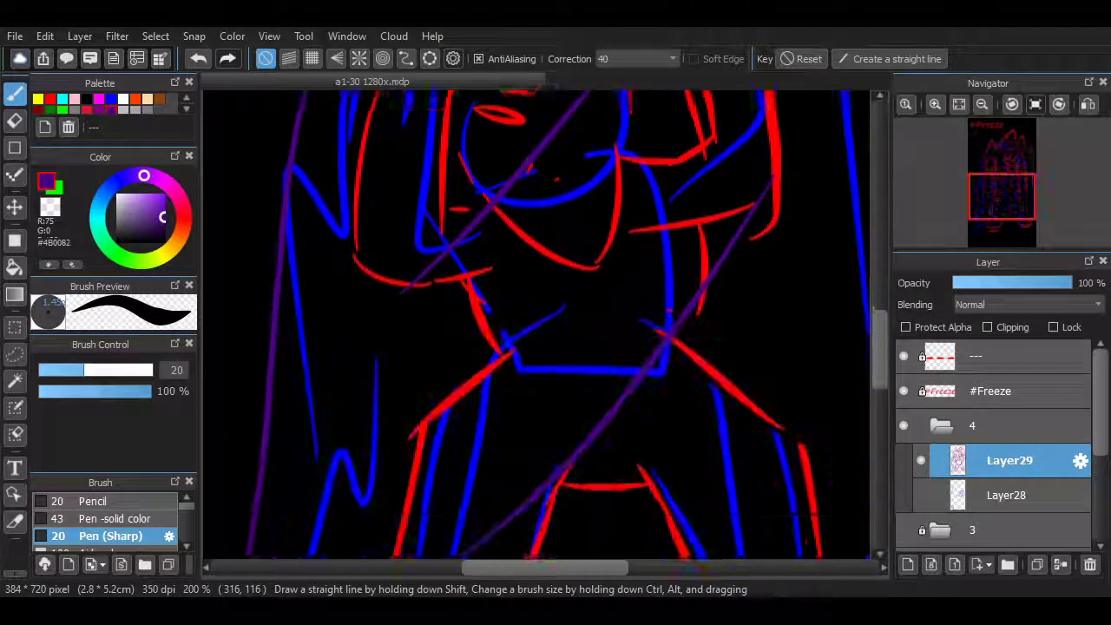
scroll(538, 326, up, 1)
scroll(538, 325, down, 1)
scroll(538, 326, up, 10)
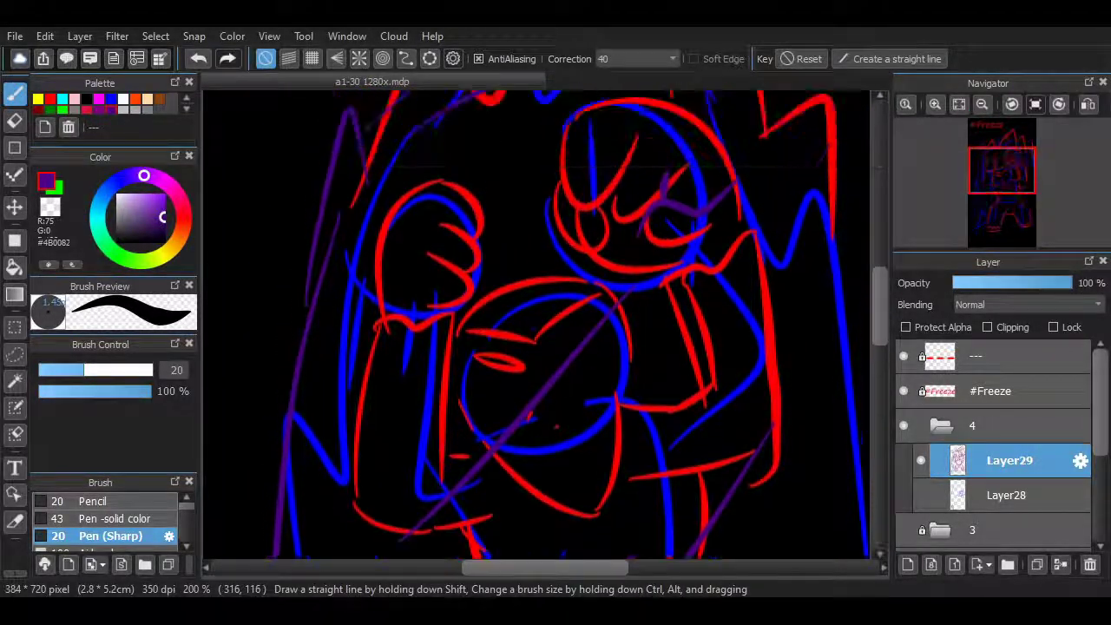
scroll(538, 326, down, 12)
scroll(590, 342, up, 4)
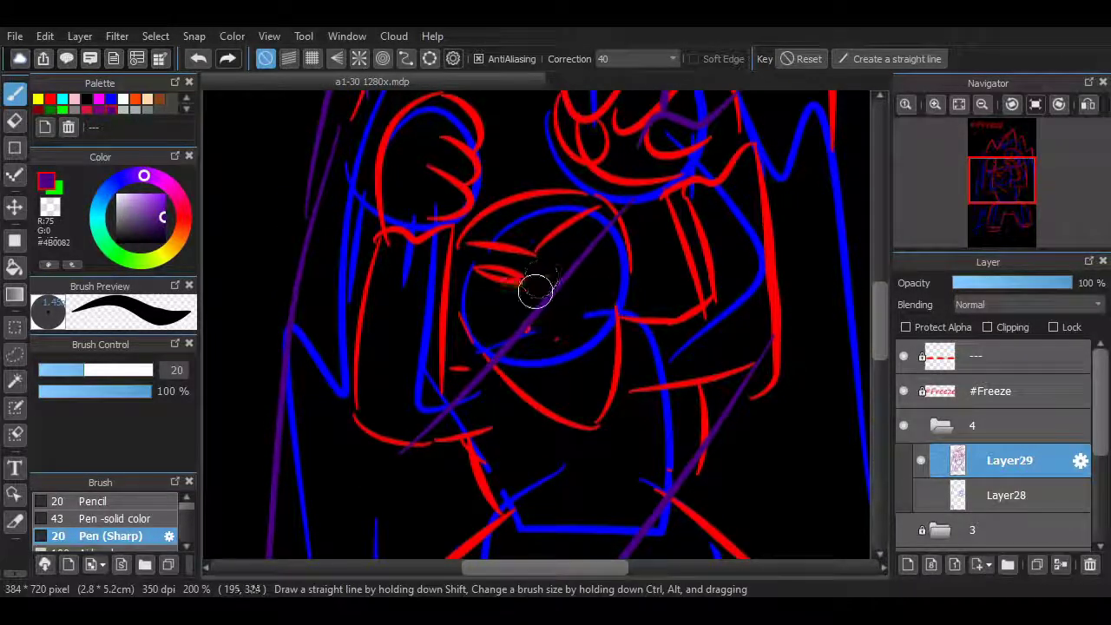
drag(602, 210, 613, 306)
key(ctrl+z)
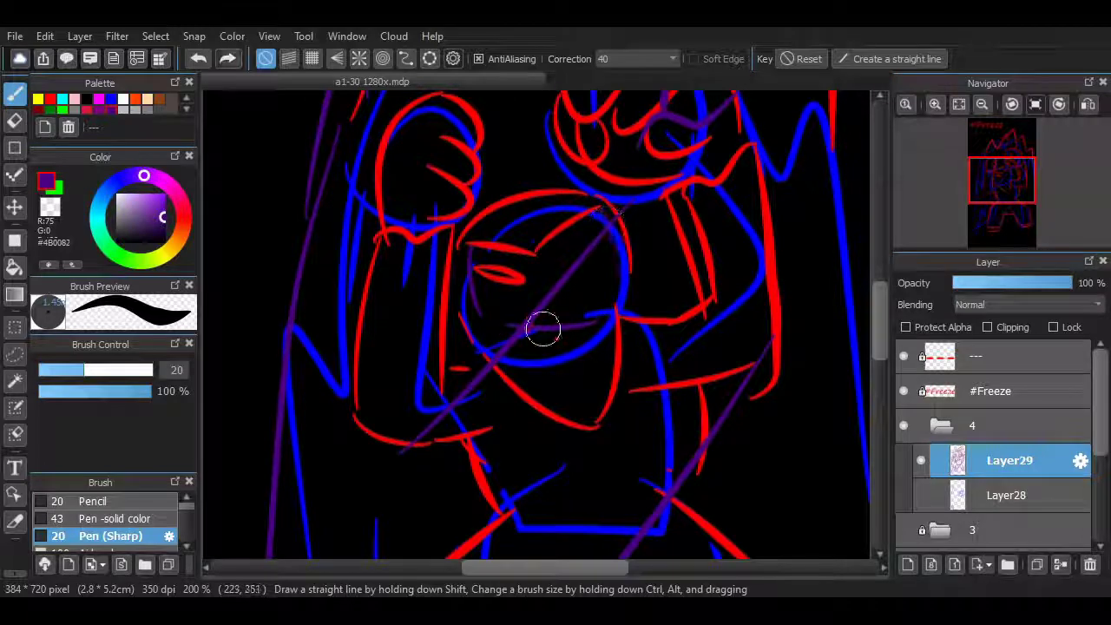
key(ctrl+z)
drag(502, 324, 595, 291)
drag(605, 212, 613, 308)
- Draw a curved indigo elbow contour beneath the smaller fist's forearm and a short stroke at its inner edge
scroll(810, 362, down, 6)
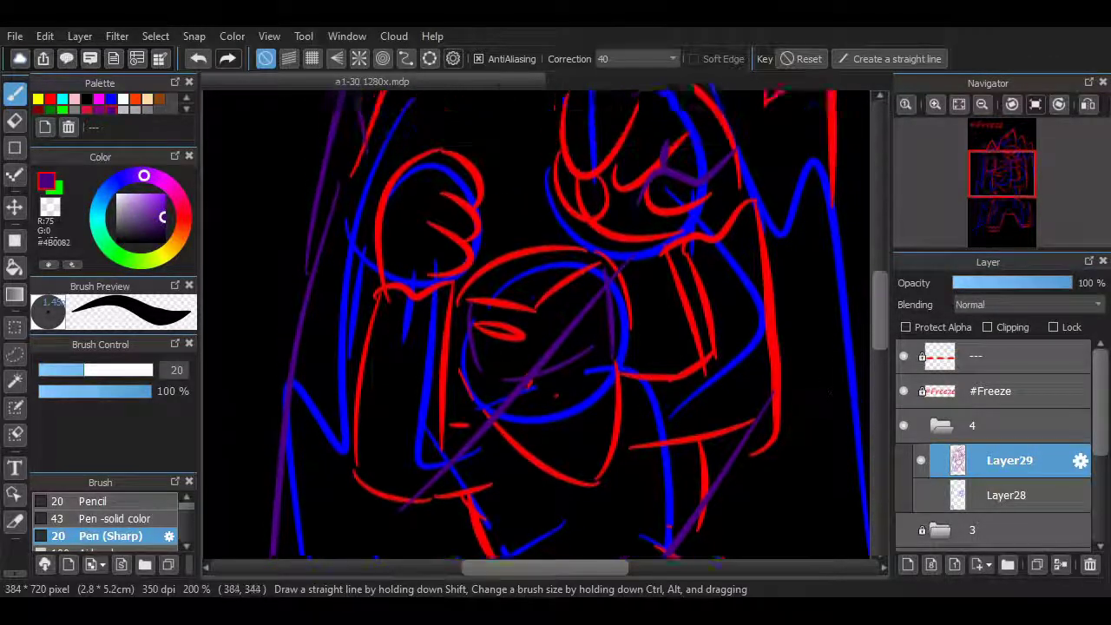
scroll(794, 401, up, 6)
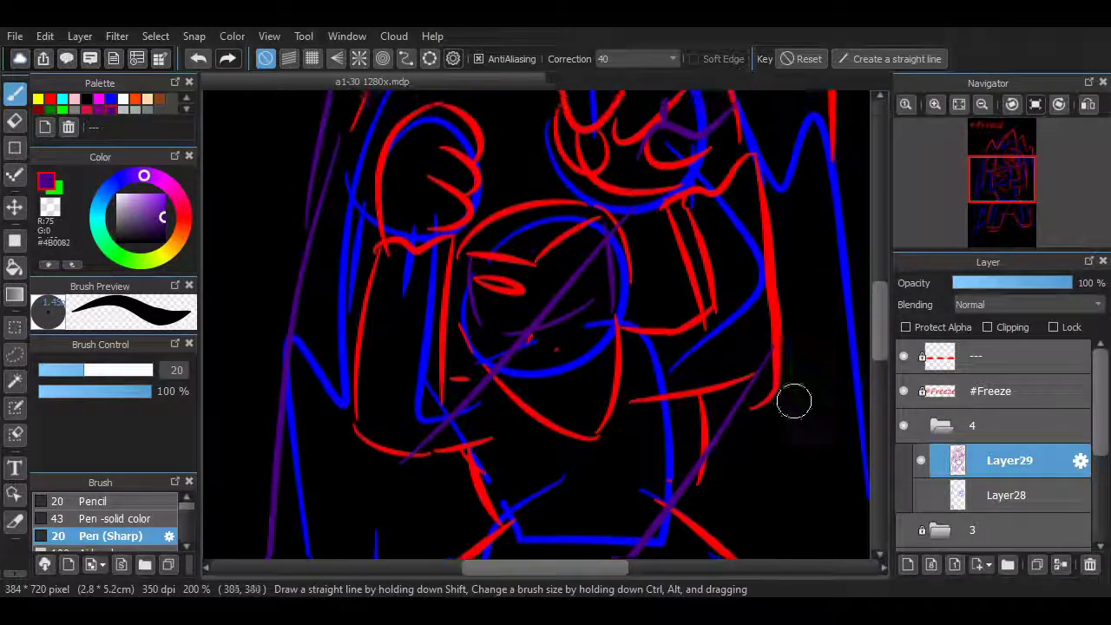
scroll(781, 356, up, 2)
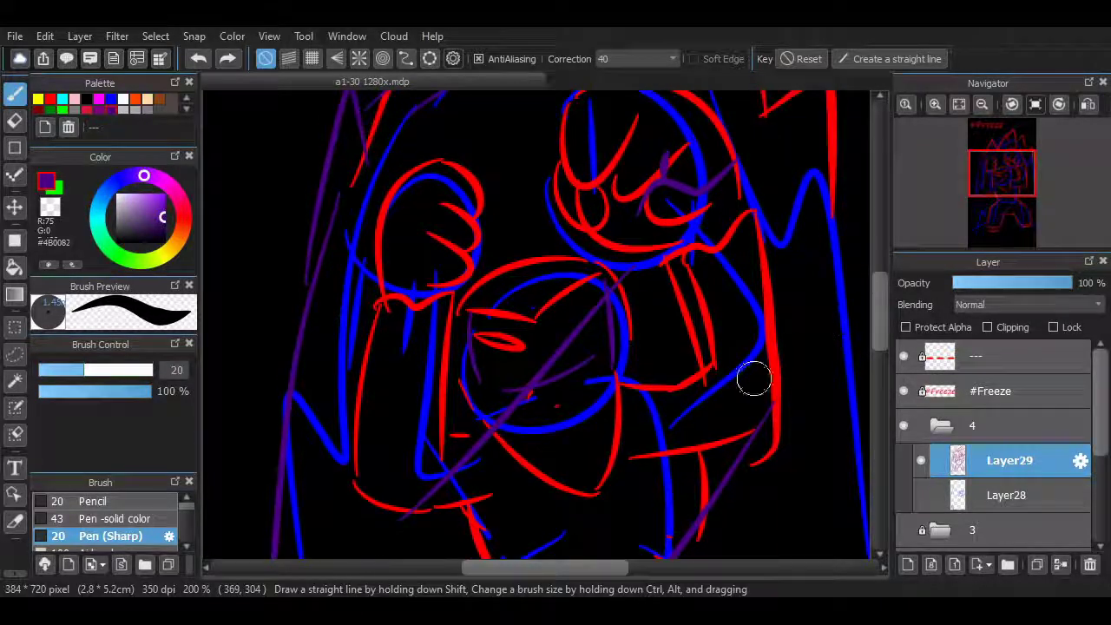
drag(468, 421, 513, 410)
key(ctrl+z)
mouse_move(377, 514)
mouse_down()
mouse_move(476, 520)
mouse_move(346, 460)
mouse_up()
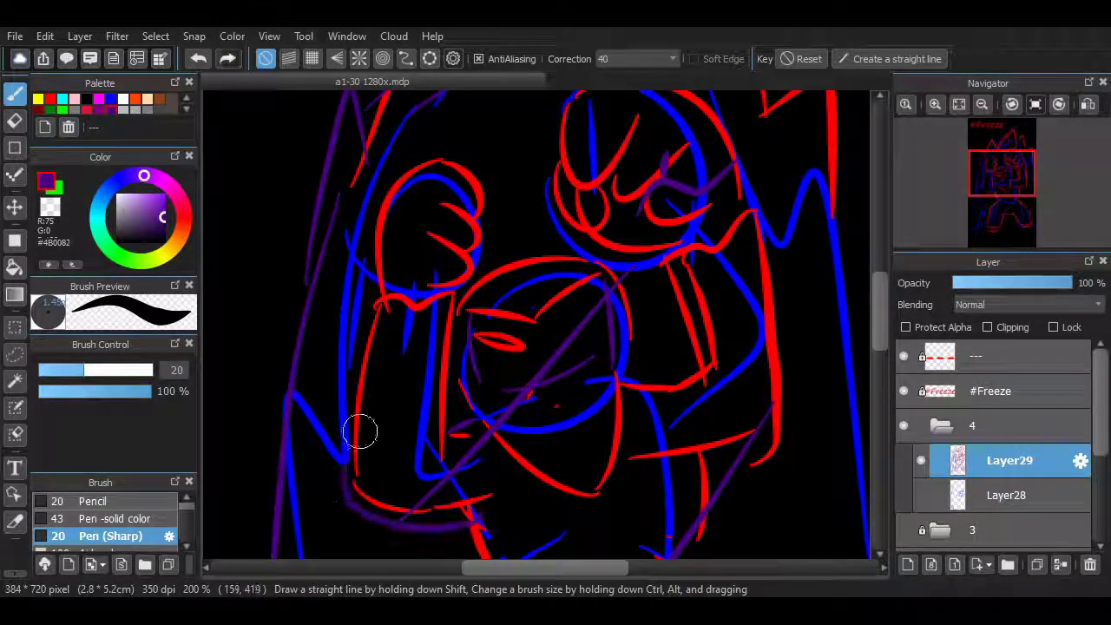
- Delete the hidden Layer28 from folder 4, keeping Layer29
scroll(842, 307, down, 15)
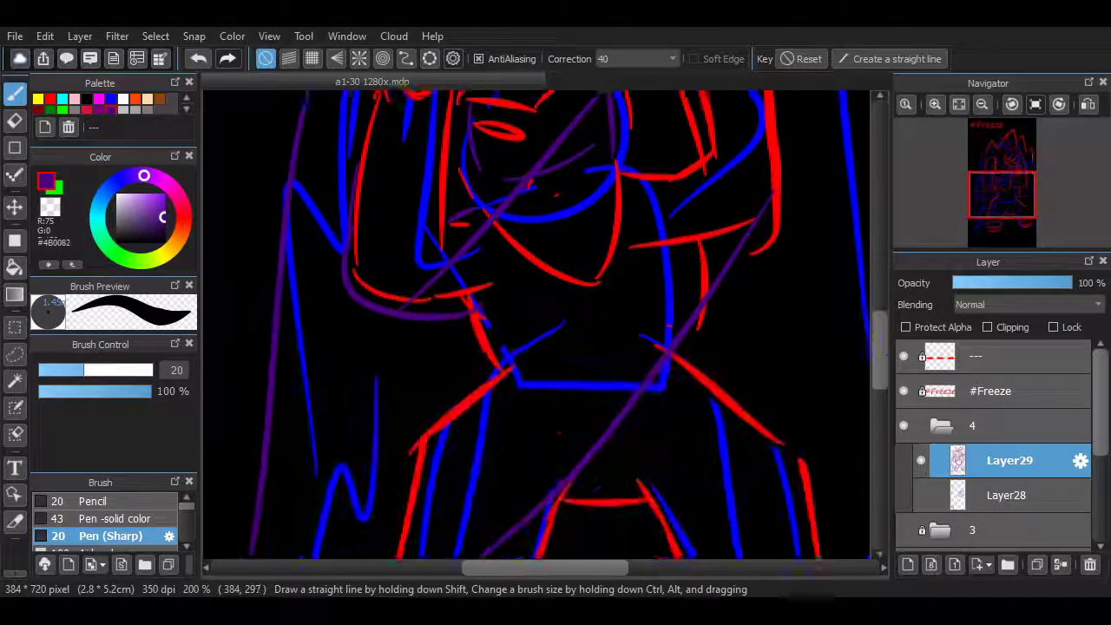
mouse_move(880, 360)
mouse_down()
mouse_move(881, 293)
mouse_move(880, 347)
mouse_up()
click(1042, 497)
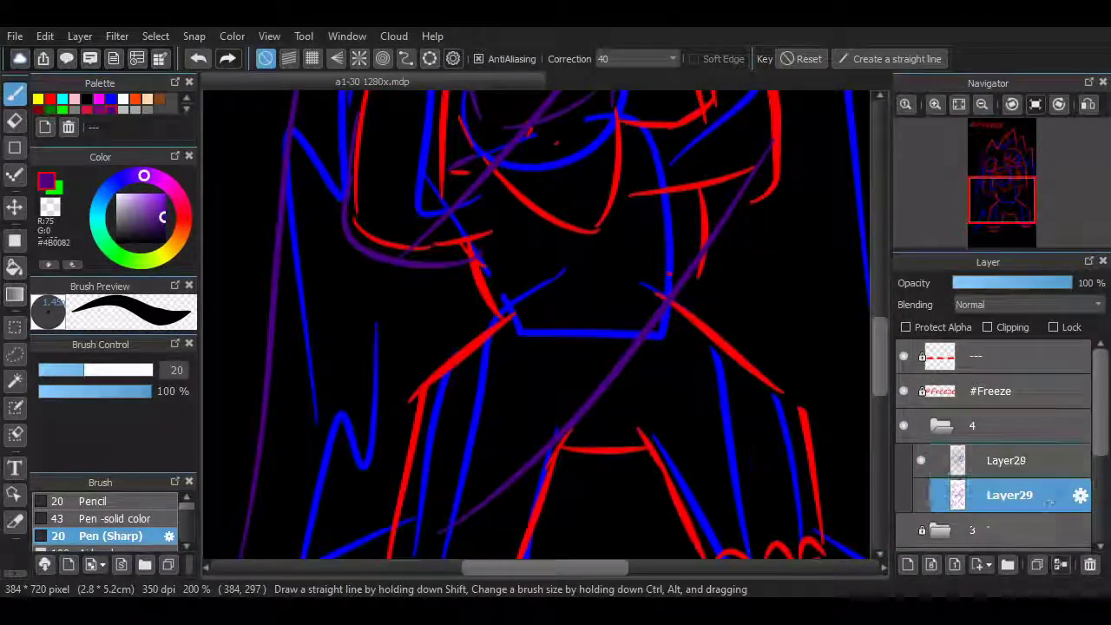
click(1091, 565)
key(ctrl+z)
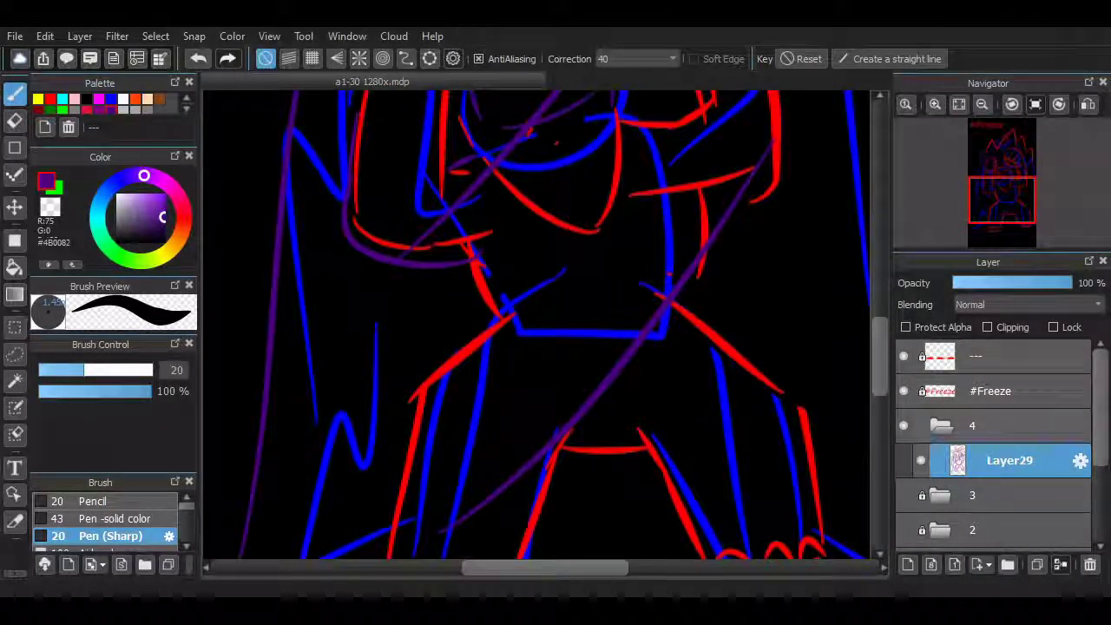
- Lower Layer29's opacity to about half and lock it, and add a new layer above with white (#FFFFFF) as the pen colour
click(1010, 283)
click(1054, 328)
click(909, 564)
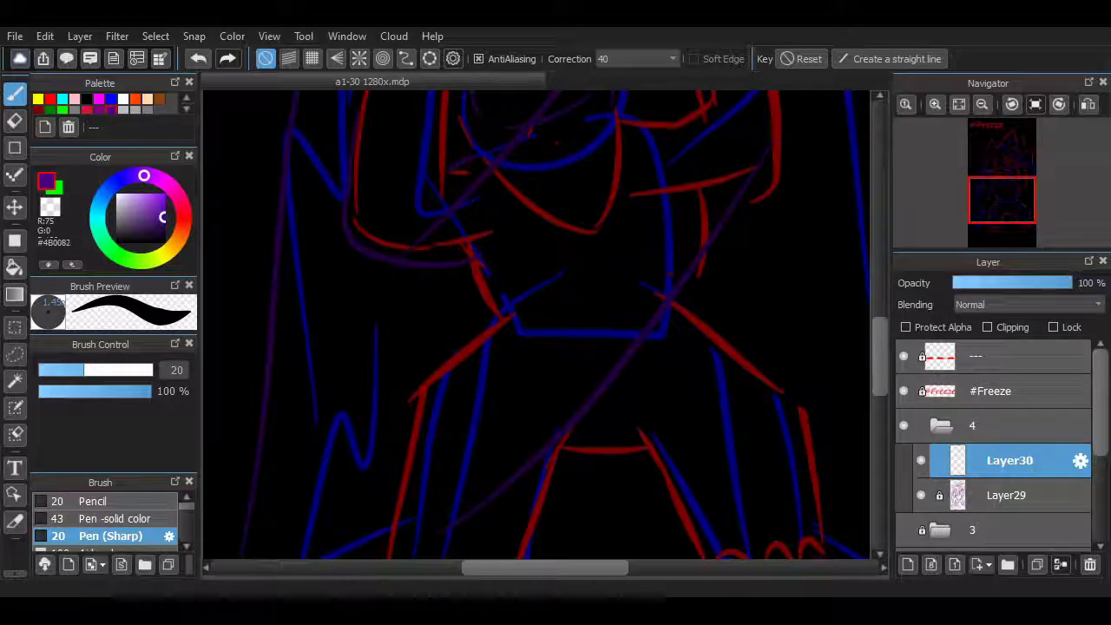
click(123, 98)
mouse_move(453, 308)
mouse_down()
mouse_move(538, 367)
mouse_move(646, 254)
mouse_up()
drag(670, 298, 721, 359)
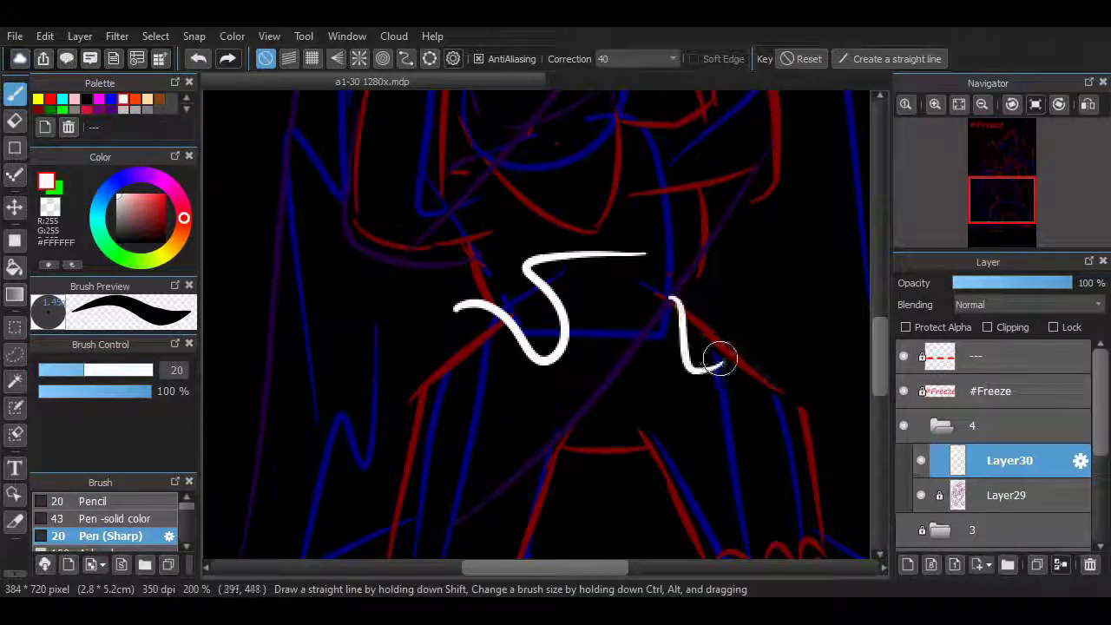
key(ctrl+z)
key(ctrl+z)
- Ink the curled fingers and the back of the smaller raised fist in white over the dimmed sketch
scroll(539, 326, up, 5)
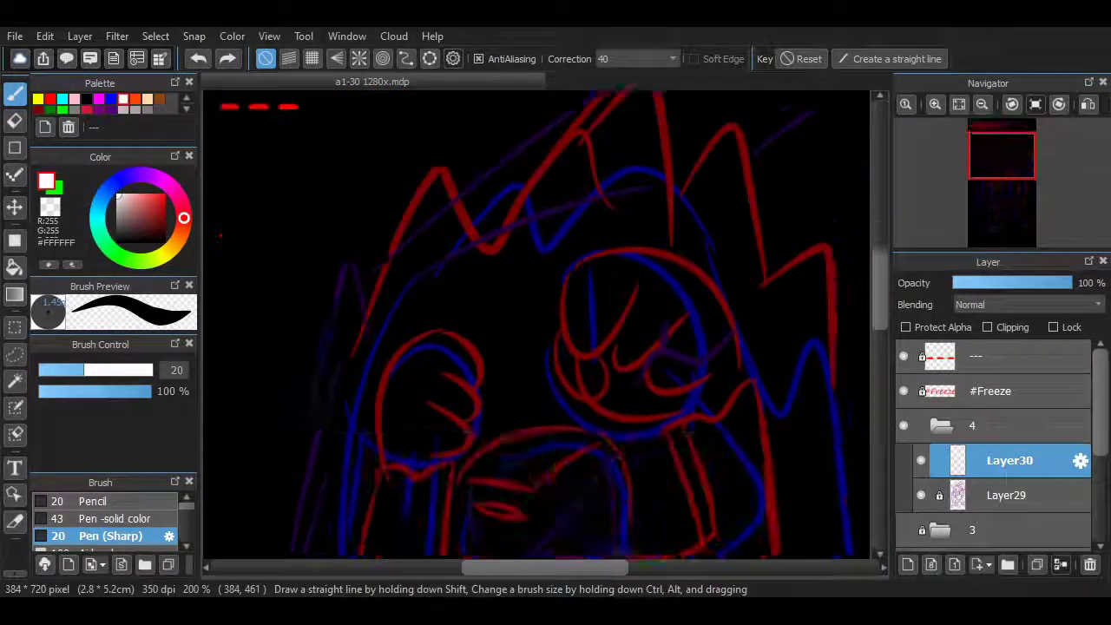
mouse_move(880, 289)
mouse_down()
mouse_move(880, 365)
mouse_move(880, 316)
mouse_up()
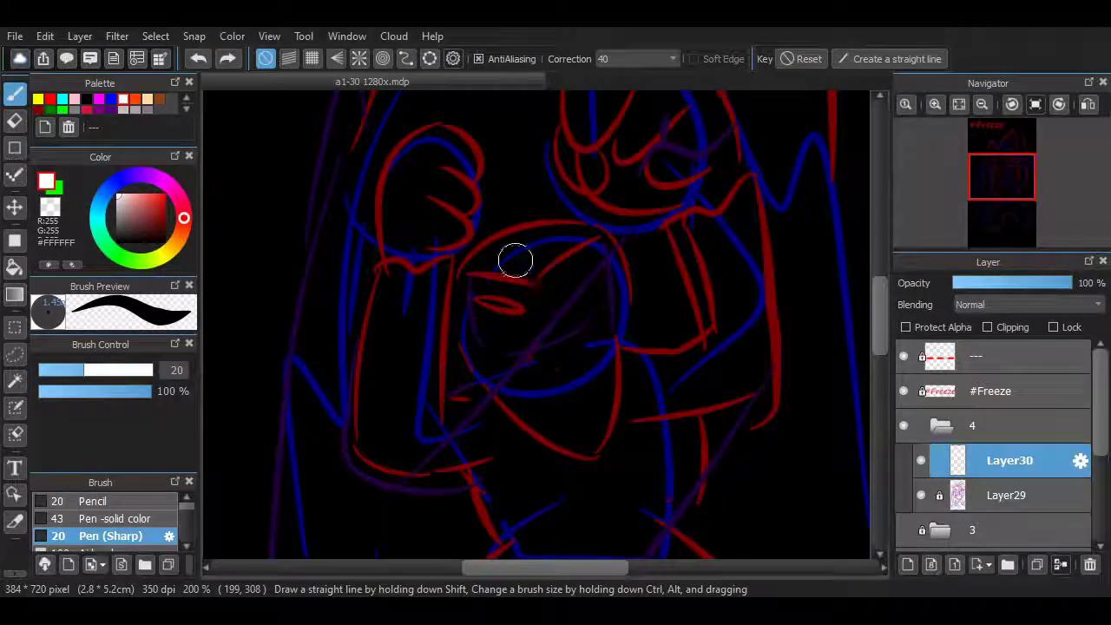
drag(434, 253, 449, 208)
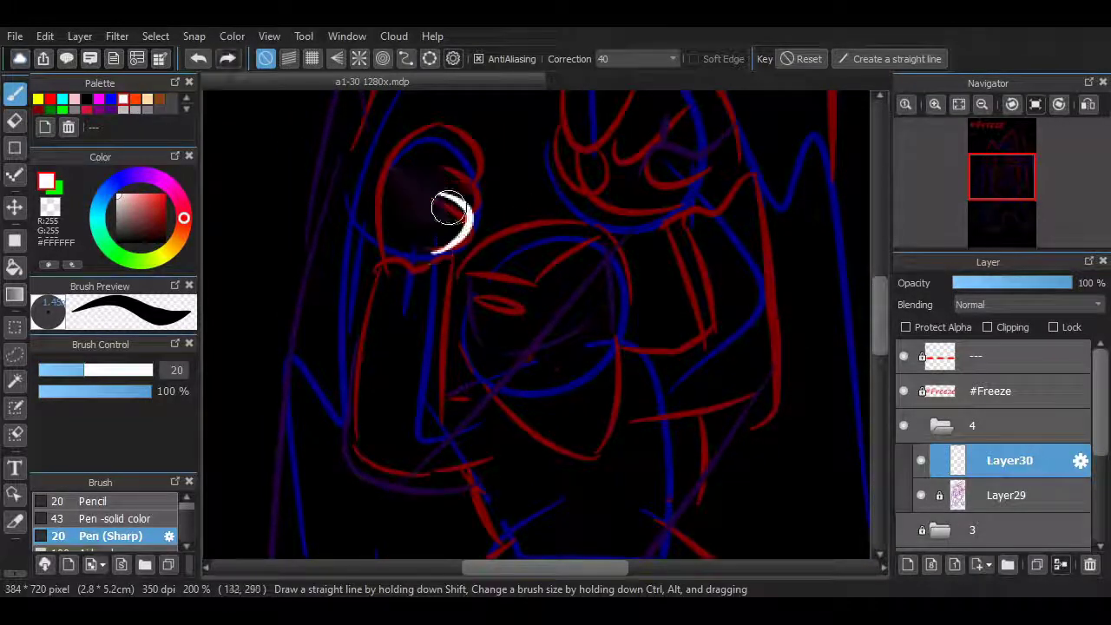
drag(436, 167, 467, 178)
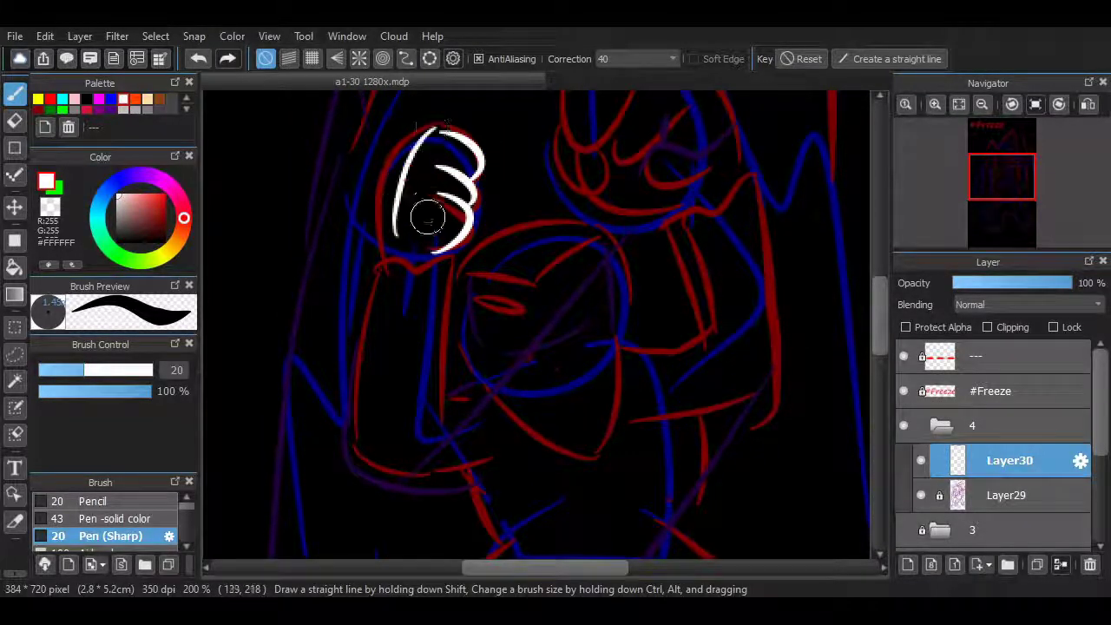
key(ctrl+z)
mouse_move(434, 132)
mouse_down()
mouse_move(397, 173)
mouse_move(400, 232)
mouse_up()
- Ink the wavy wrist cuff, both forearm sides and the elbow's lower edge below the smaller fist in white
mouse_move(433, 128)
mouse_down()
mouse_move(391, 232)
mouse_move(445, 264)
mouse_move(446, 250)
mouse_move(423, 263)
mouse_move(383, 236)
mouse_move(343, 372)
mouse_move(352, 451)
mouse_up()
drag(452, 254, 451, 391)
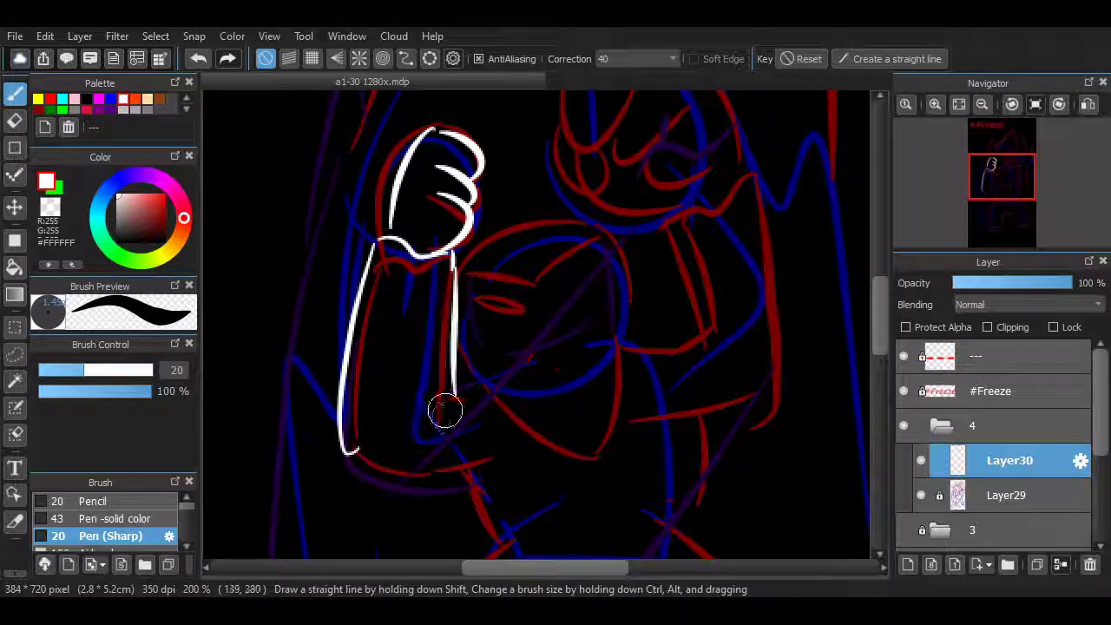
drag(369, 458, 488, 478)
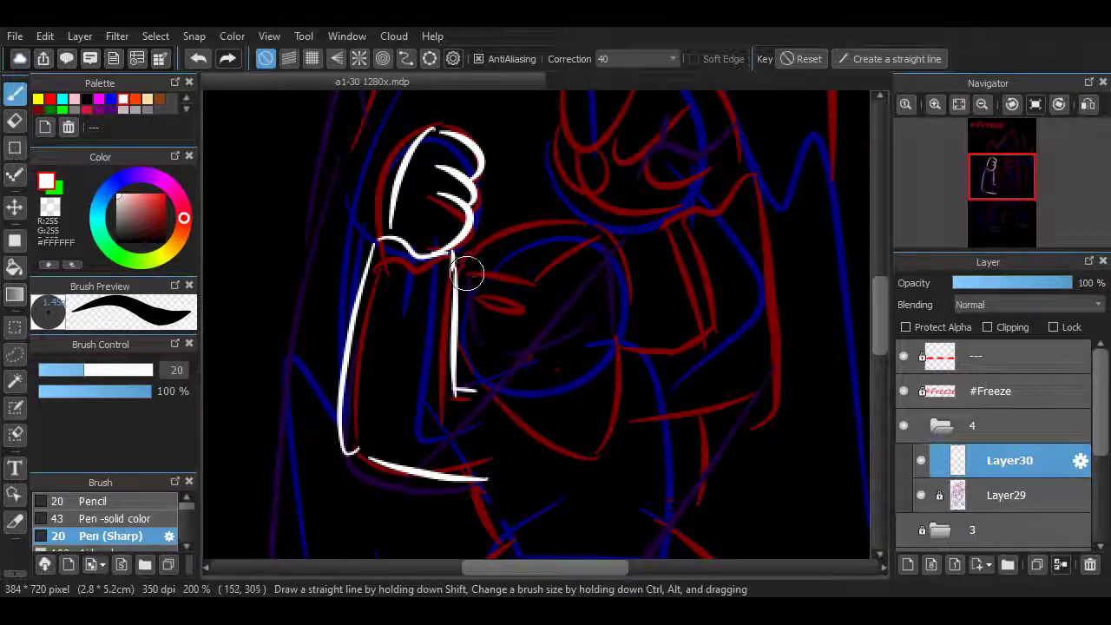
- Ink the head in white with a curved top, V-shaped brow, face sides, jaw line and pointed shape below the chin
key(ctrl+z)
mouse_move(474, 281)
mouse_down()
mouse_move(610, 235)
mouse_move(531, 229)
mouse_move(613, 234)
mouse_up()
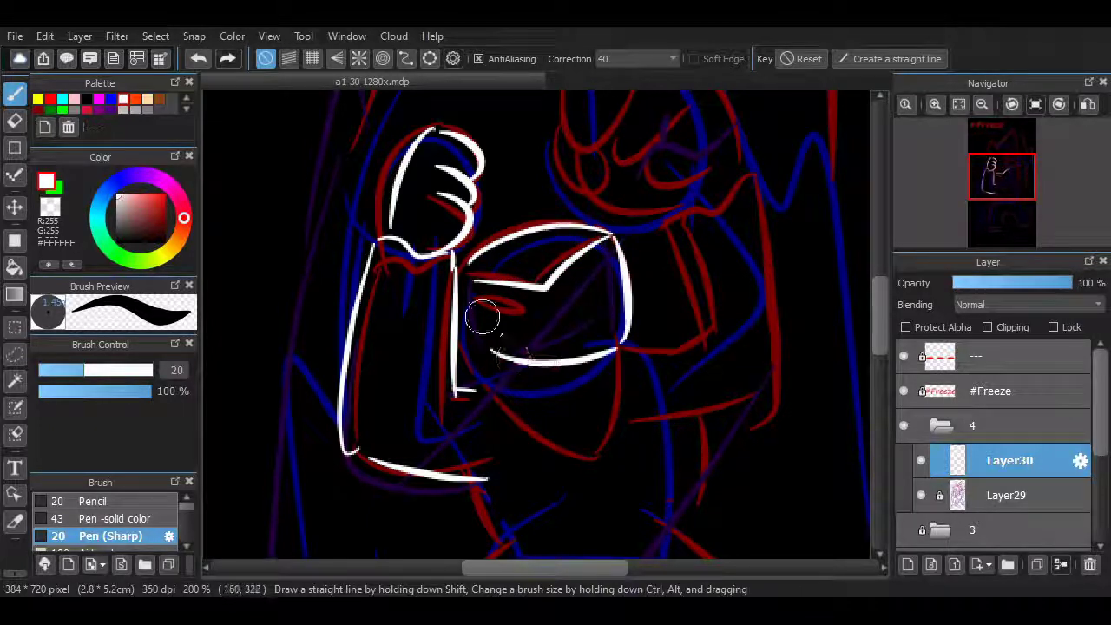
key(ctrl+z)
drag(470, 285, 500, 357)
key(ctrl+z)
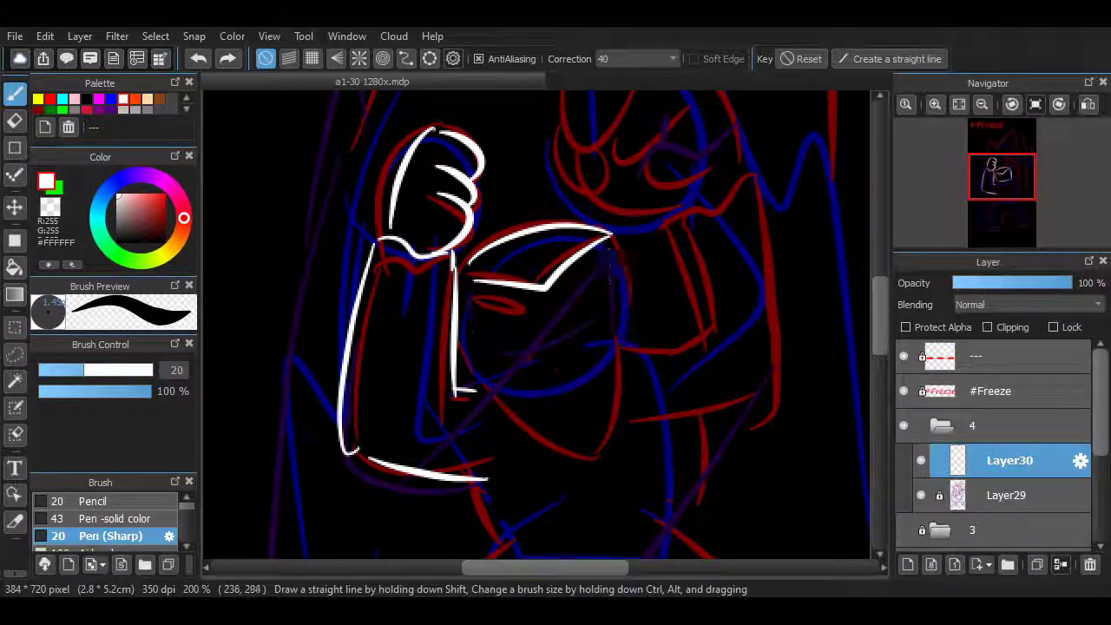
key(ctrl+z)
mouse_move(473, 289)
mouse_down()
mouse_move(512, 375)
mouse_move(627, 313)
mouse_up()
drag(620, 242, 631, 301)
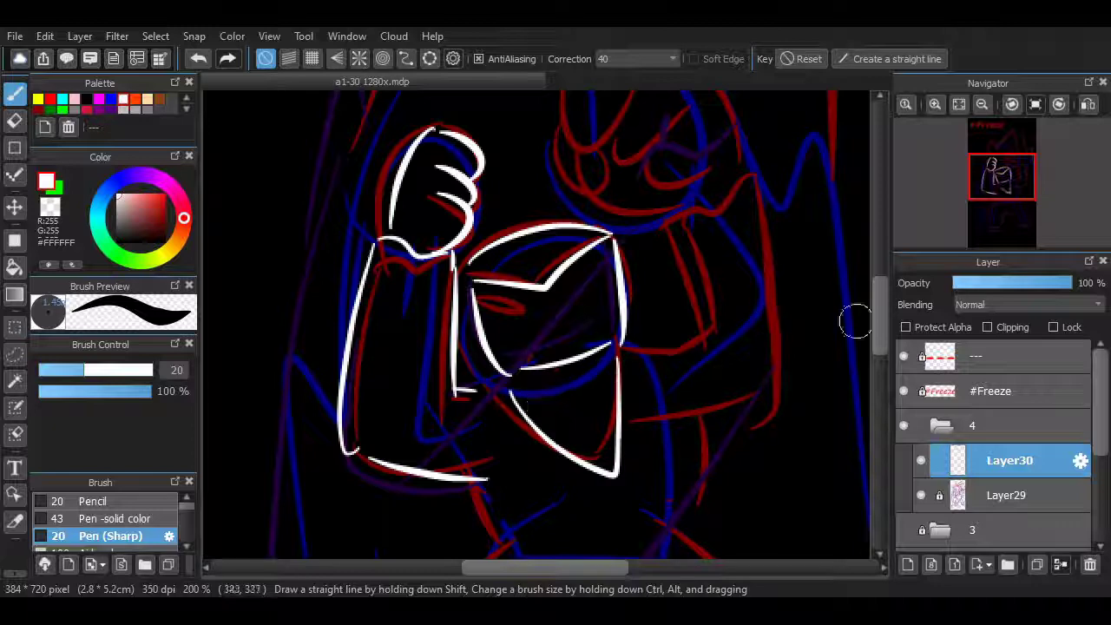
- Ink the curled fingers of the larger raised fist as three linked white curves
drag(880, 321, 880, 297)
click(935, 104)
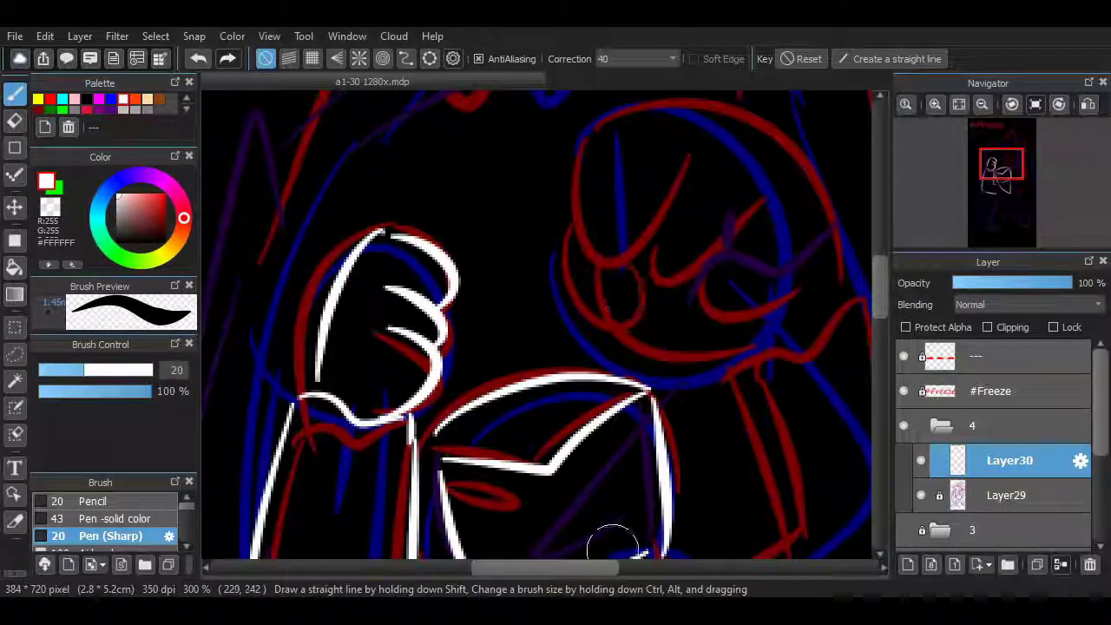
scroll(590, 508, right, 2)
drag(512, 176, 611, 198)
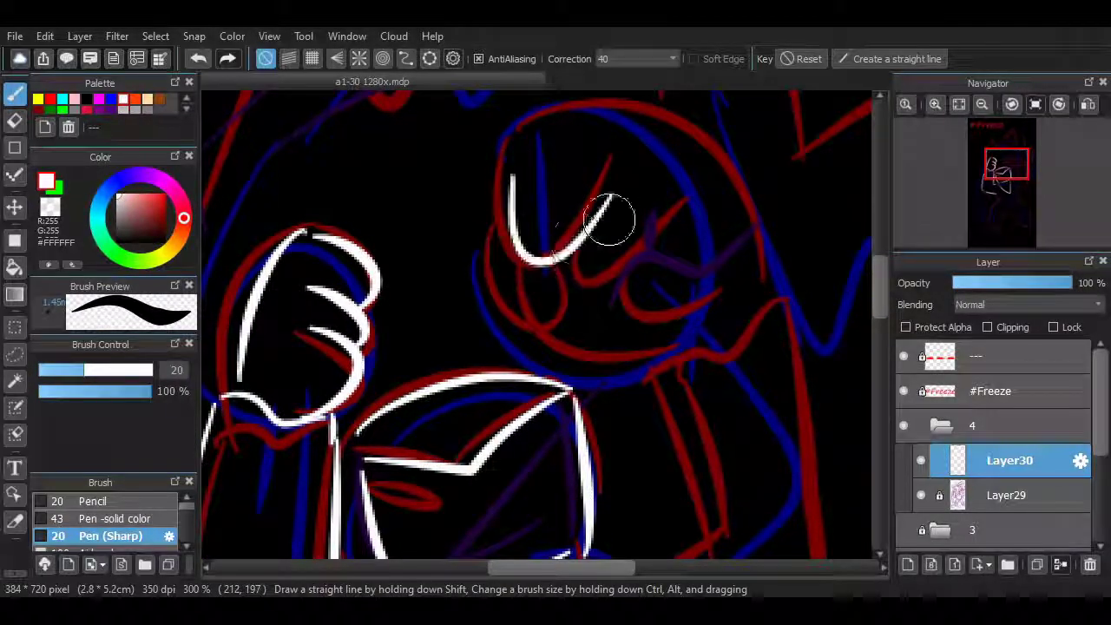
drag(570, 261, 665, 217)
key(ctrl+z)
drag(570, 260, 679, 223)
drag(629, 279, 736, 297)
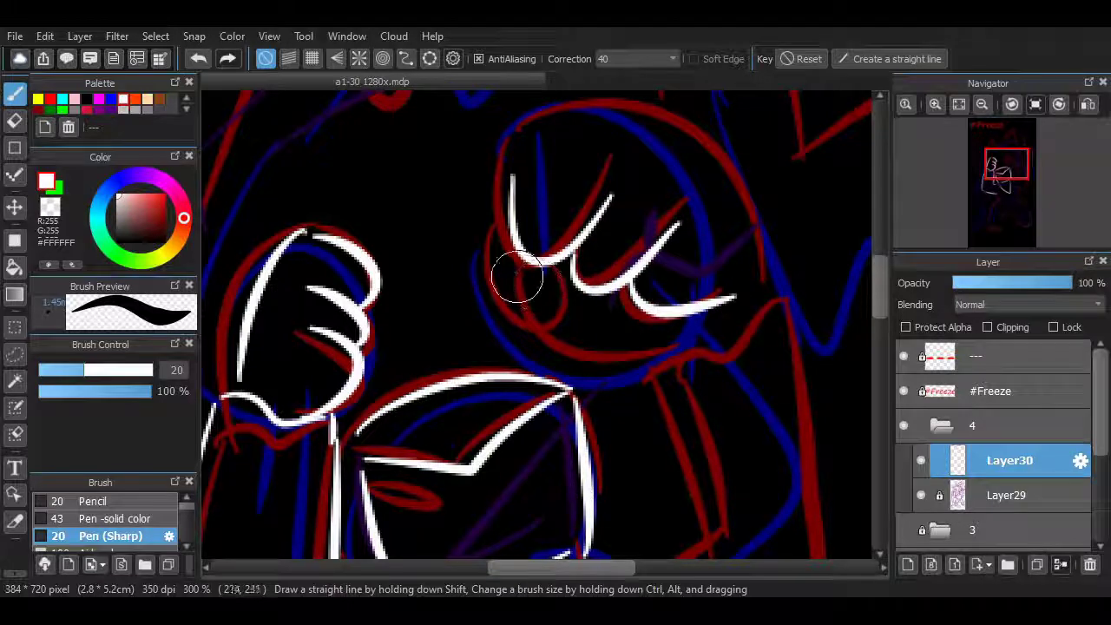
- Ink the larger fist's thumb and lower palm edge in white, and add the wavy wrist cuff beneath it
drag(499, 217, 576, 297)
key(ctrl+z)
drag(493, 228, 574, 288)
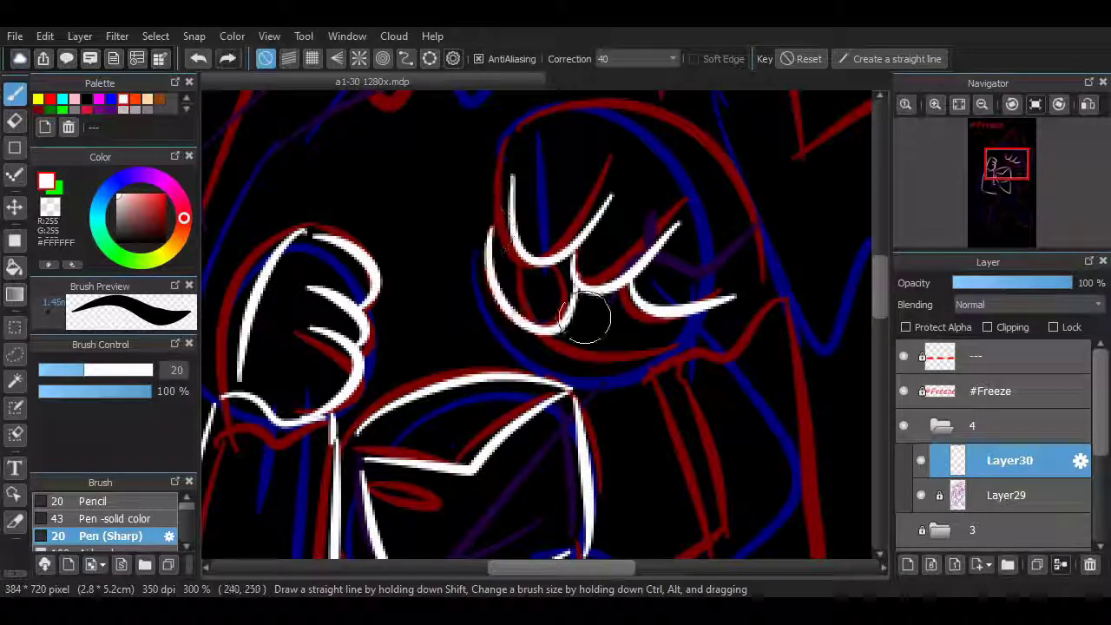
mouse_move(540, 330)
mouse_down()
mouse_move(603, 356)
mouse_move(667, 352)
mouse_up()
mouse_move(660, 389)
mouse_down()
mouse_move(668, 357)
mouse_move(816, 297)
mouse_up()
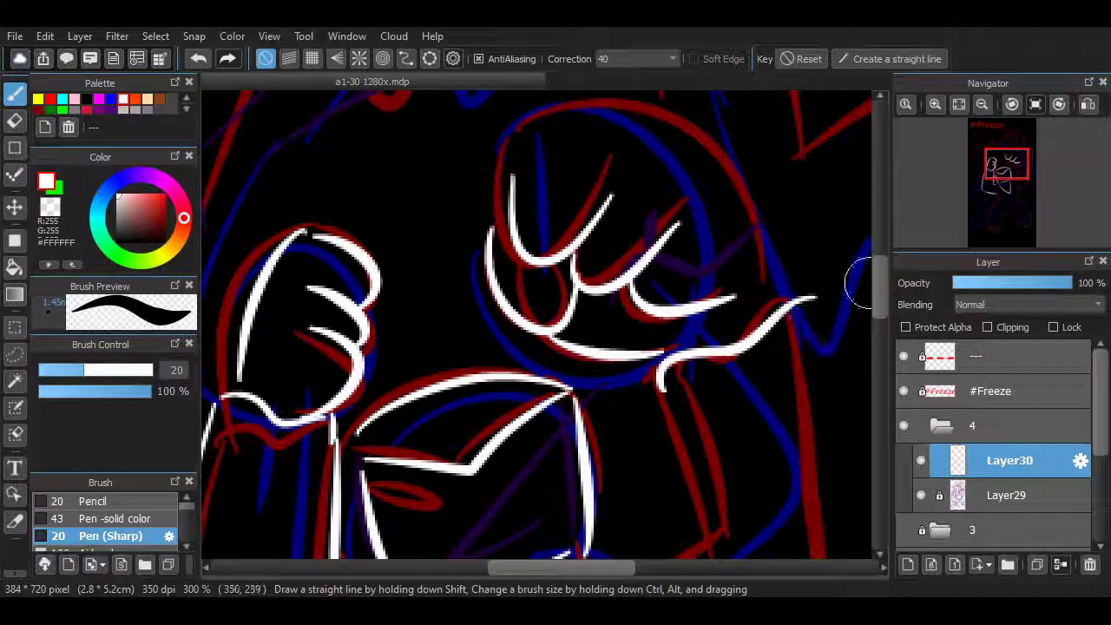
- Ink the rounded top and back outline of the larger raised fist in white
mouse_move(502, 167)
mouse_down()
mouse_move(705, 160)
mouse_move(756, 266)
mouse_up()
key(ctrl+z)
mouse_move(505, 163)
mouse_down()
mouse_move(719, 140)
mouse_move(757, 285)
mouse_up()
mouse_move(752, 443)
mouse_down()
mouse_move(755, 548)
mouse_move(755, 218)
mouse_up()
- Ink both sides of the forearm below the larger fist, plus the shoulder line and the upper arm's lower edge
mouse_move(777, 100)
mouse_down()
mouse_move(824, 194)
mouse_move(820, 424)
mouse_up()
key(ctrl+z)
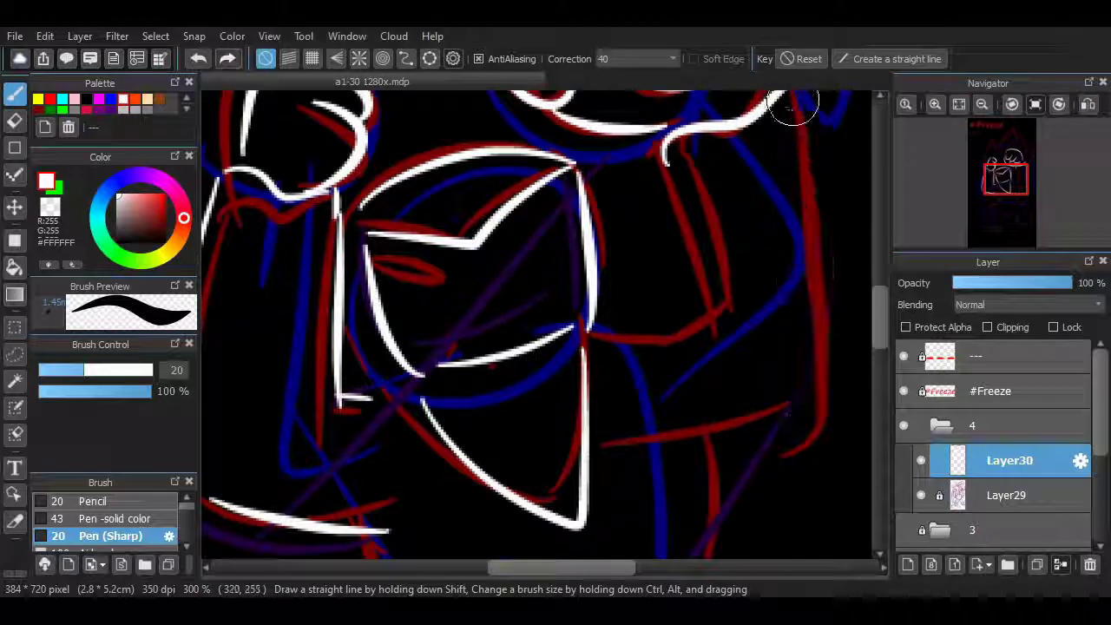
mouse_move(793, 99)
mouse_down()
mouse_move(841, 280)
mouse_move(817, 426)
mouse_up()
drag(669, 163, 721, 343)
drag(591, 338, 687, 333)
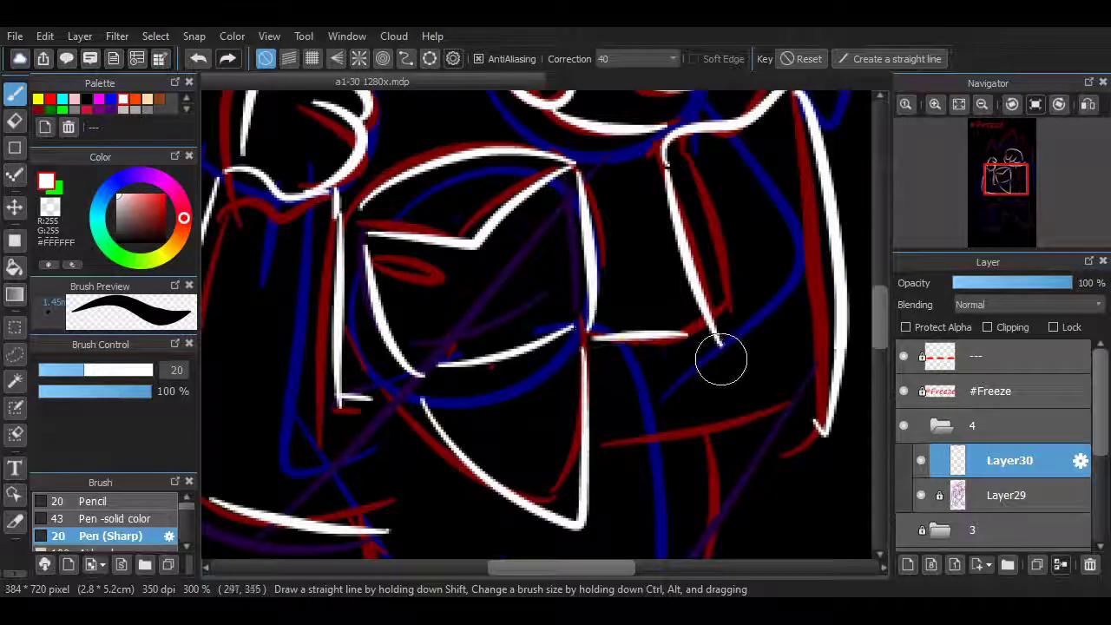
drag(791, 415, 653, 446)
- Ink the outer thigh and shin, rounded toes and inner shin of the leg below the smaller fist in white
drag(881, 325, 881, 388)
click(983, 104)
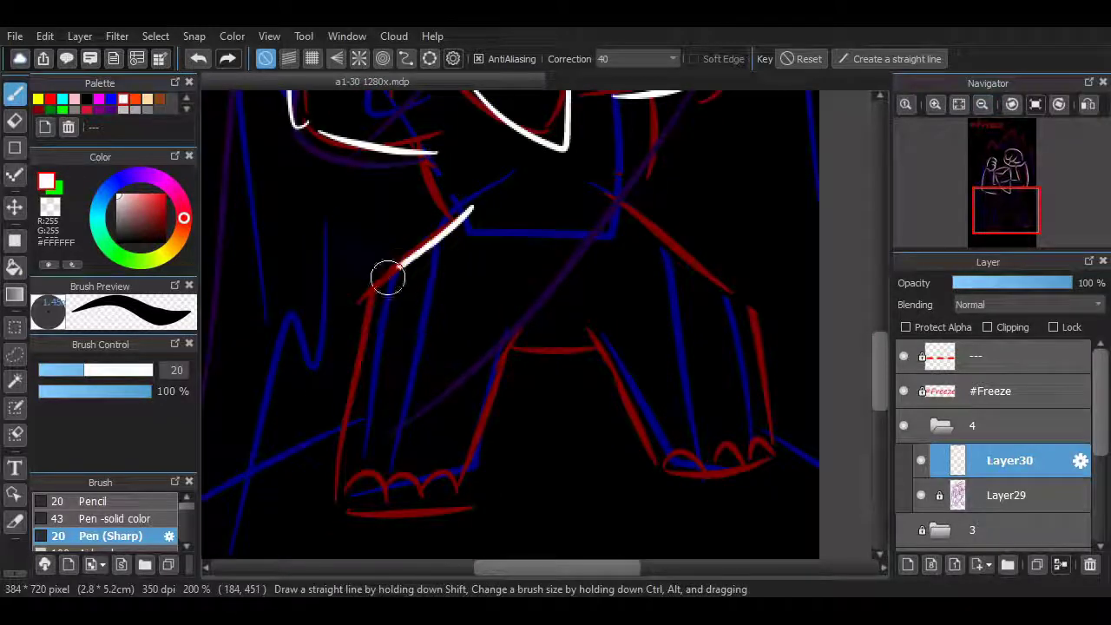
drag(387, 276, 340, 460)
key(ctrl+z)
mouse_move(477, 209)
mouse_down()
mouse_move(384, 290)
mouse_move(337, 498)
mouse_up()
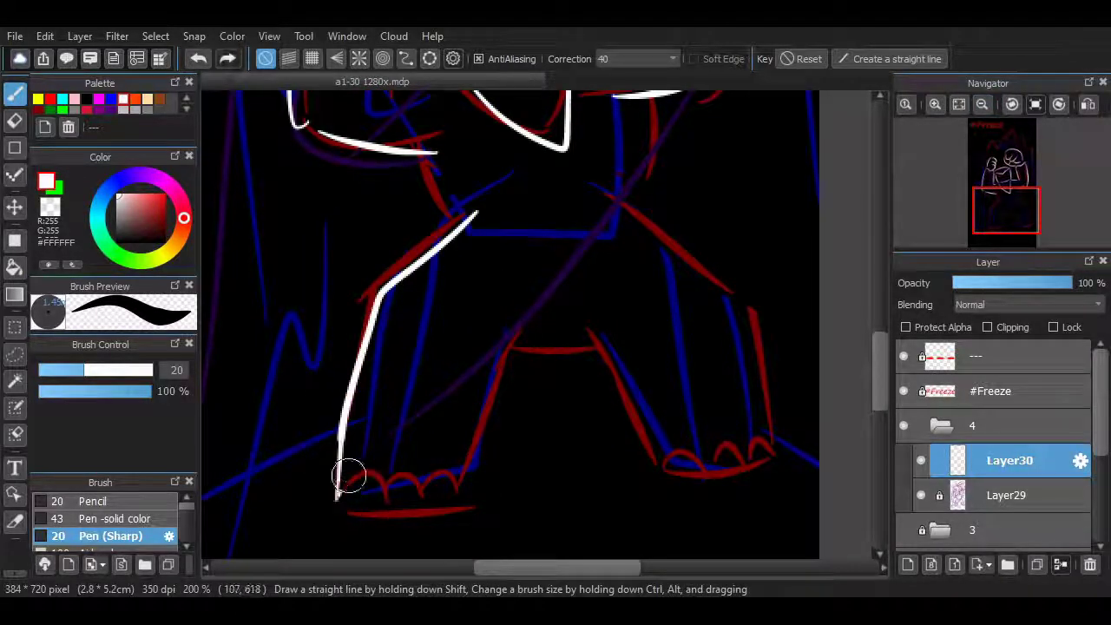
key(ctrl+z)
drag(473, 211, 391, 294)
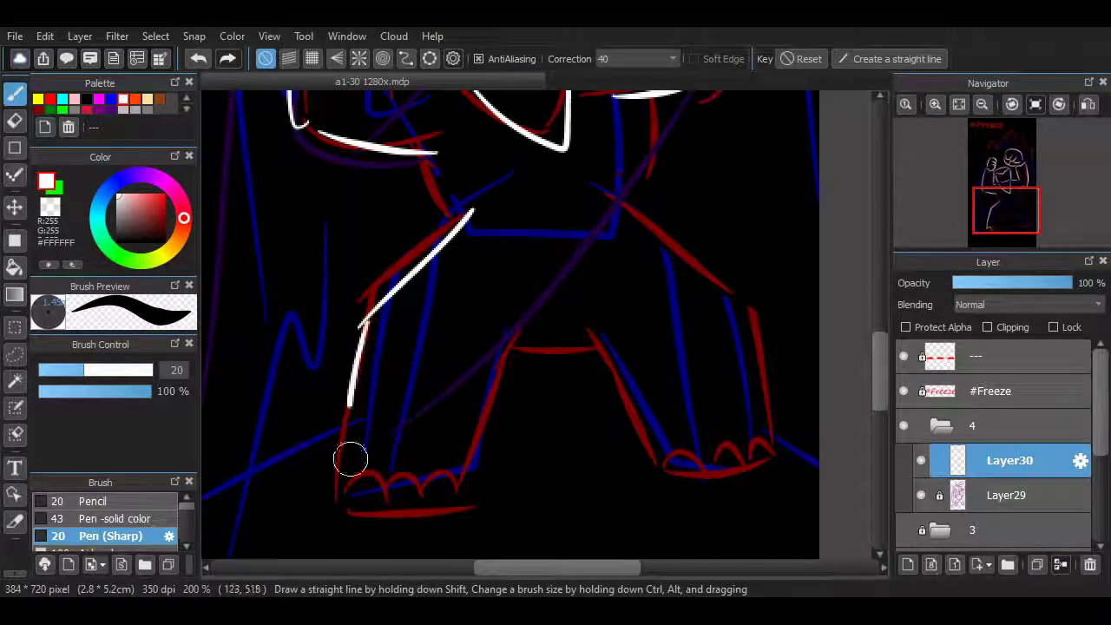
drag(350, 460, 339, 486)
key(ctrl+z)
mouse_move(362, 318)
mouse_down()
mouse_move(351, 381)
mouse_move(354, 495)
mouse_up()
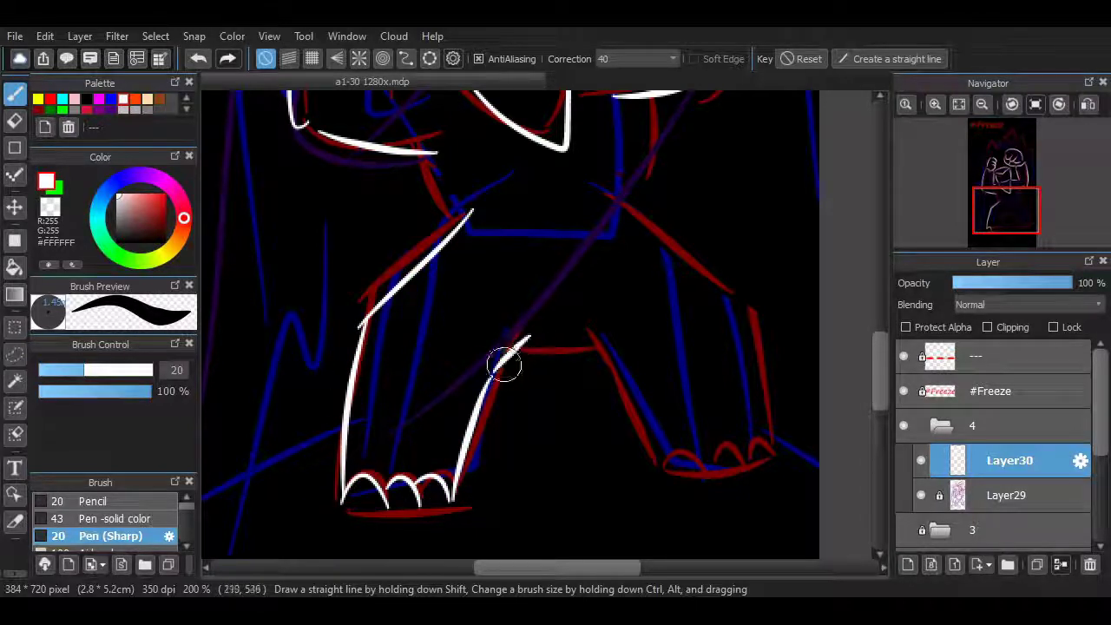
- Ink both inner thighs and the flat crotch line, plus the second leg's inner shin and toes
key(ctrl+z)
drag(484, 375, 544, 340)
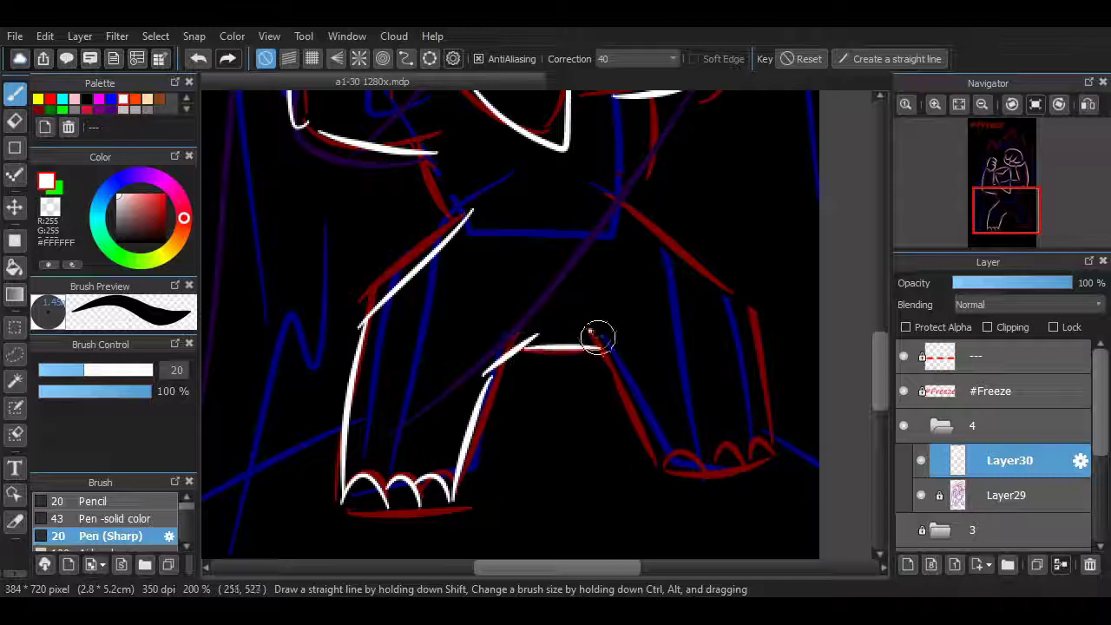
drag(639, 416, 663, 476)
key(ctrl+z)
drag(610, 349, 672, 476)
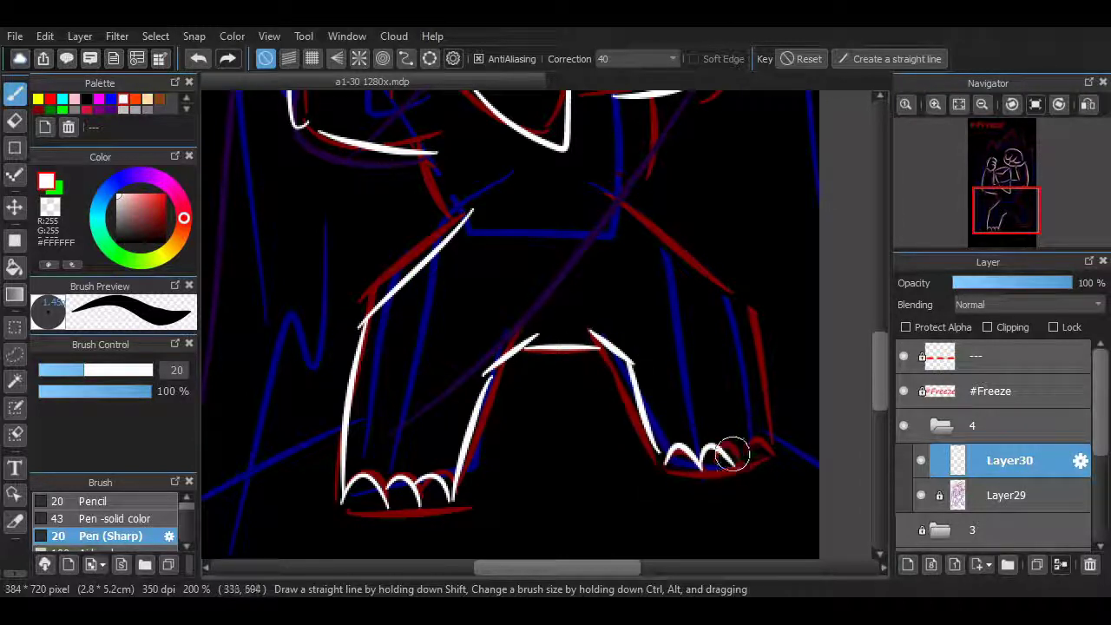
- Ink the second leg's outer thigh, shin and sole line, and add both sides of the waist in white
drag(758, 314, 611, 207)
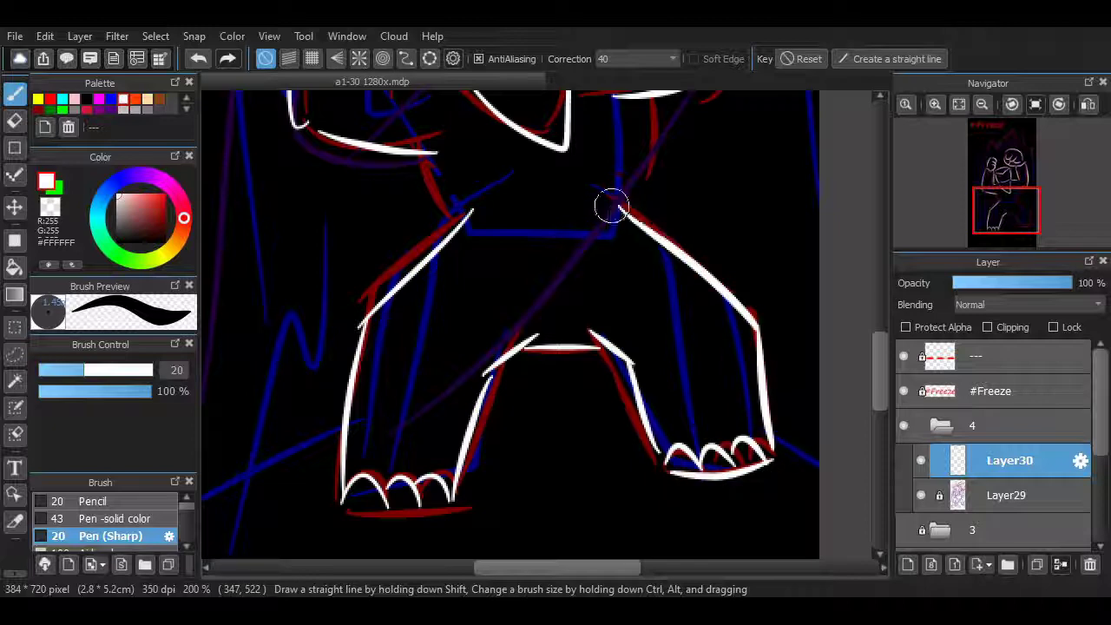
scroll(354, 503, up, 5)
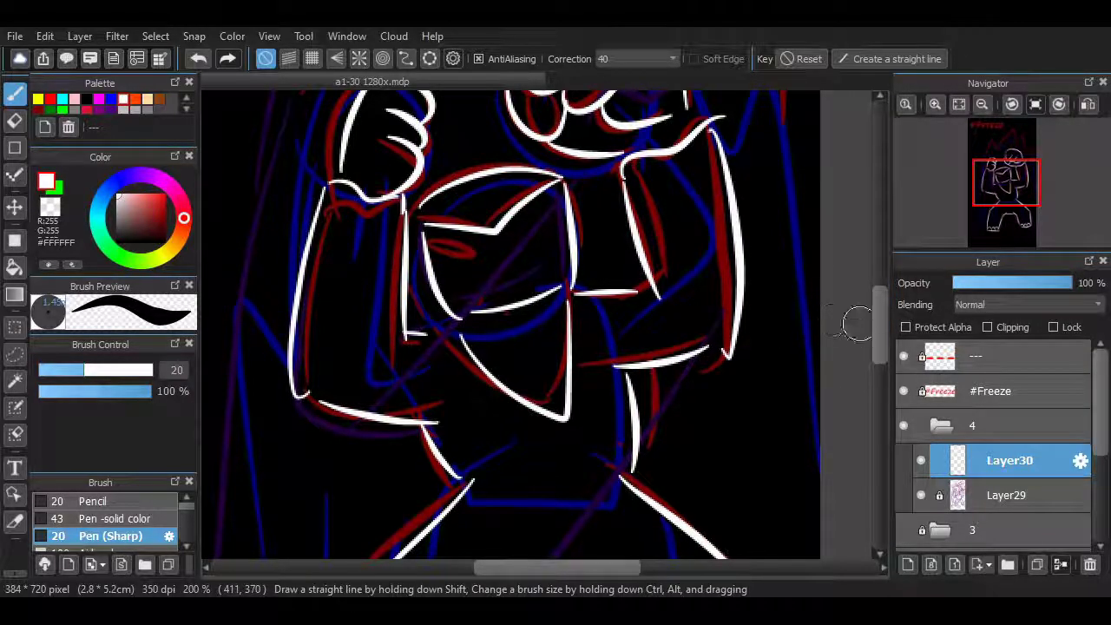
scroll(855, 324, up, 3)
scroll(512, 325, down, 6)
scroll(513, 326, up, 5)
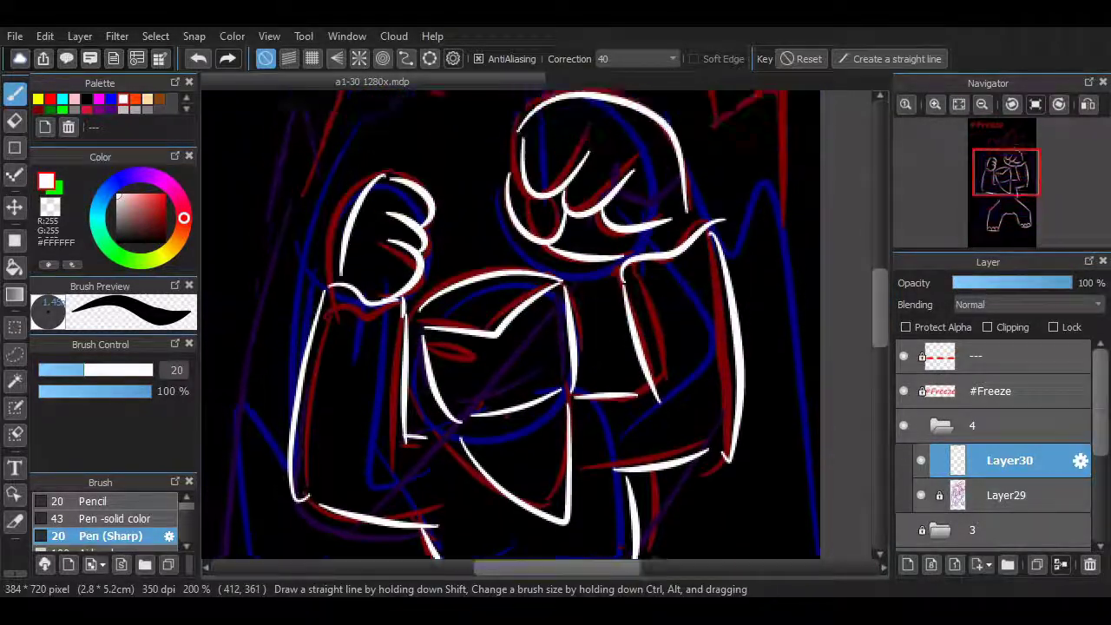
drag(879, 302, 880, 319)
- Paint a small red #FF0000 ring as the eye below the brow
click(87, 100)
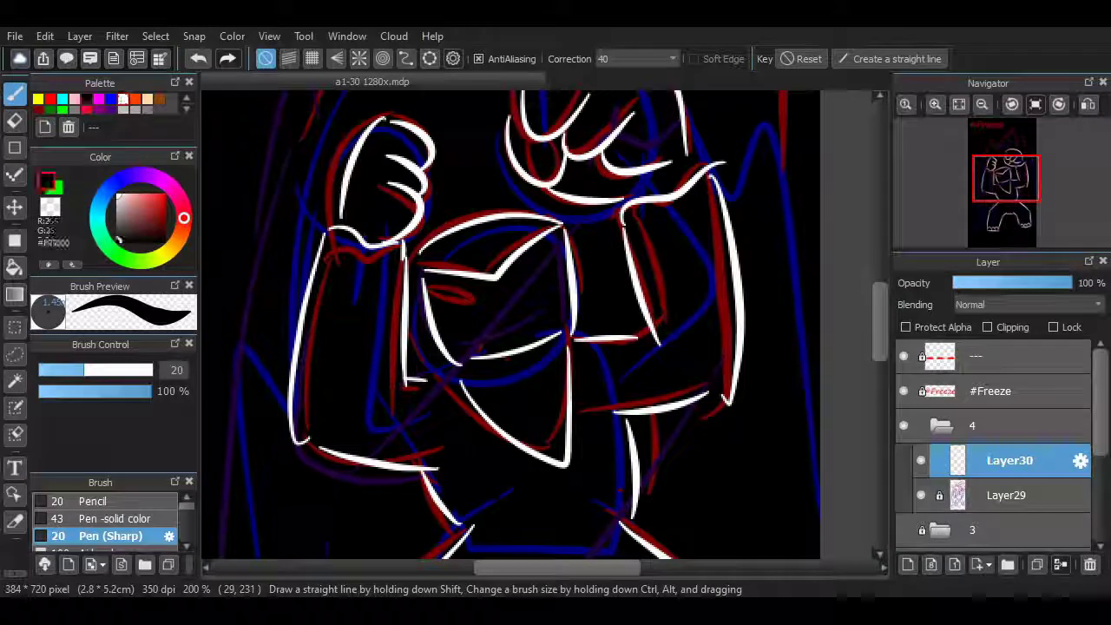
click(87, 109)
key(ctrl+plus)
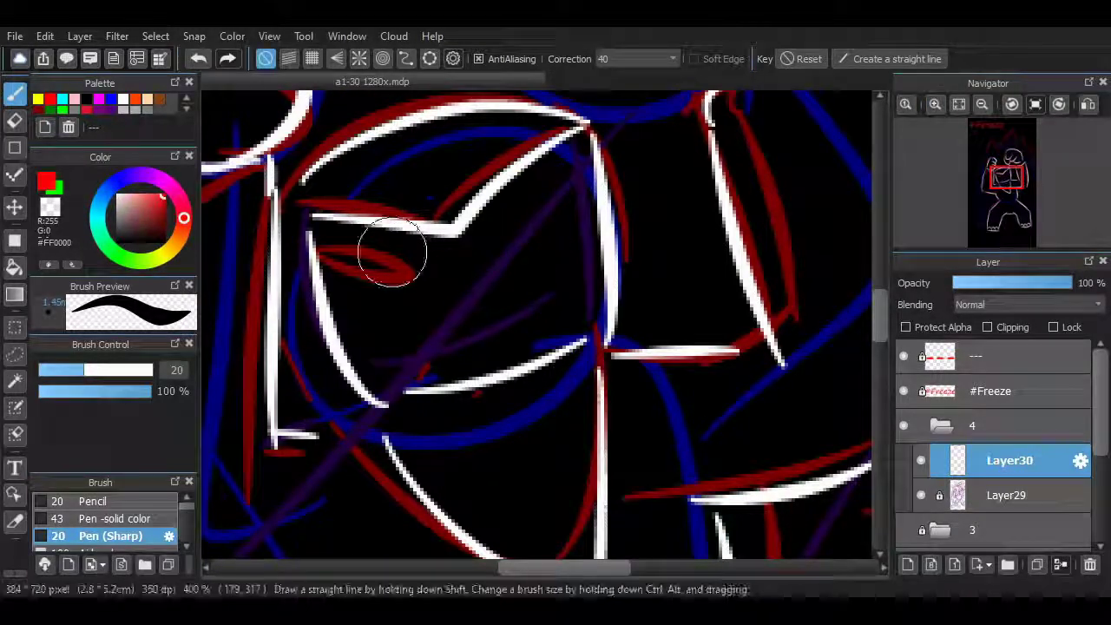
drag(360, 254, 375, 298)
key(ctrl+z)
mouse_move(356, 258)
mouse_down()
mouse_move(379, 283)
mouse_move(408, 291)
mouse_up()
key(ctrl+z)
key(ctrl+z)
drag(352, 248, 425, 293)
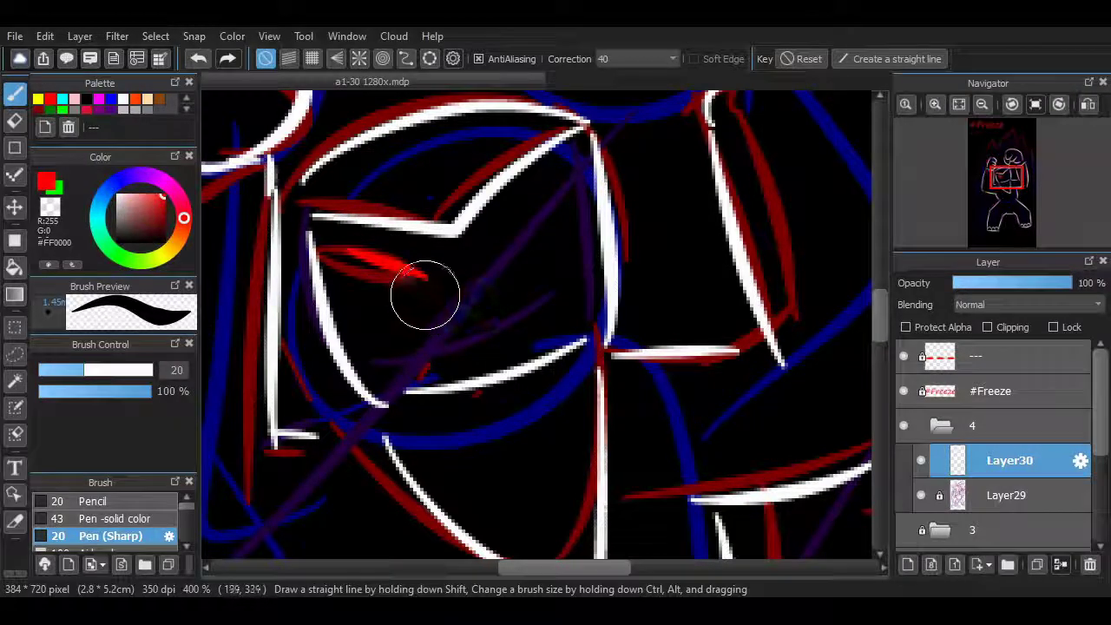
key(ctrl+z)
mouse_move(354, 254)
mouse_down()
mouse_move(399, 298)
mouse_move(382, 301)
mouse_move(411, 268)
mouse_move(369, 277)
mouse_move(409, 288)
mouse_move(373, 289)
mouse_move(405, 257)
mouse_move(424, 271)
mouse_up()
key(ctrl+z)
key(ctrl+z)
key(ctrl+z)
- Add a new layer above the inked figure for white strokes, and lower Layer30's opacity to 56%
click(921, 495)
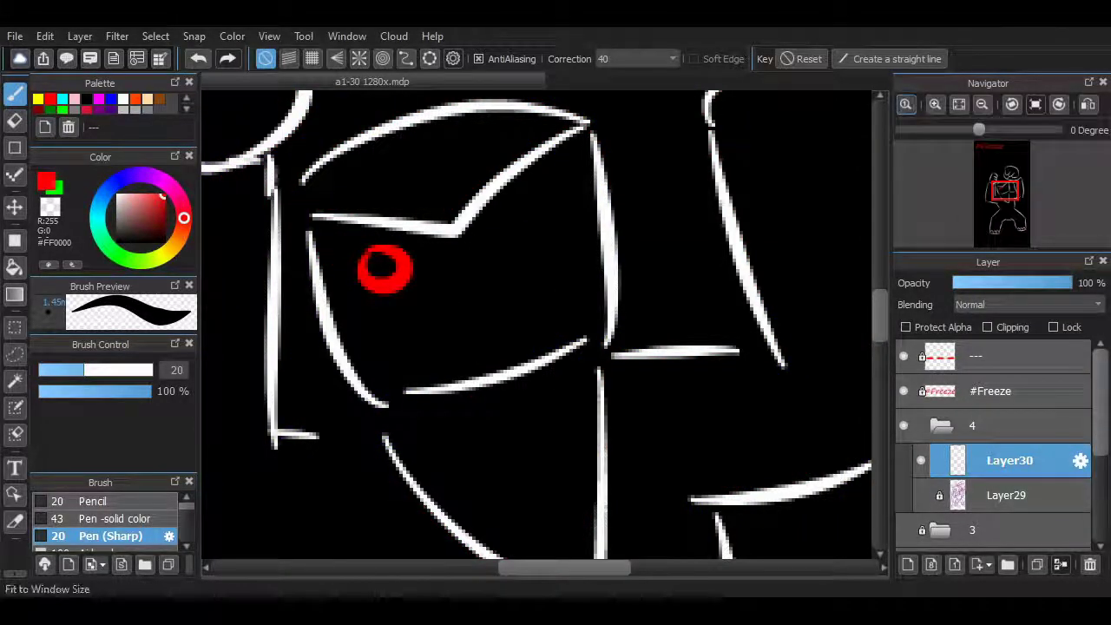
click(958, 103)
click(123, 99)
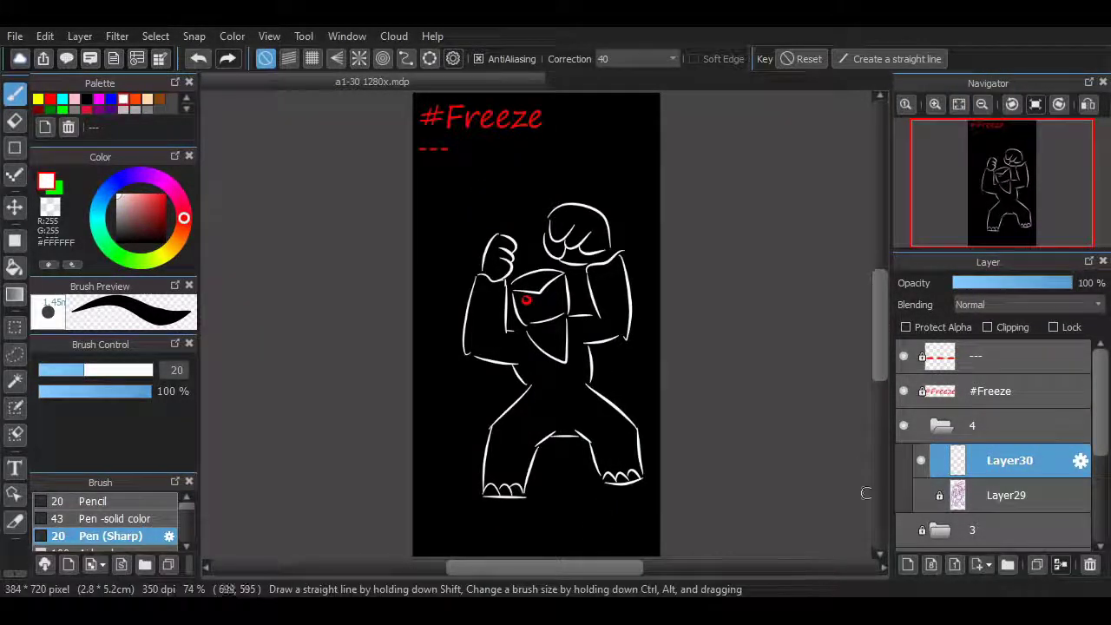
click(908, 564)
click(921, 530)
click(921, 495)
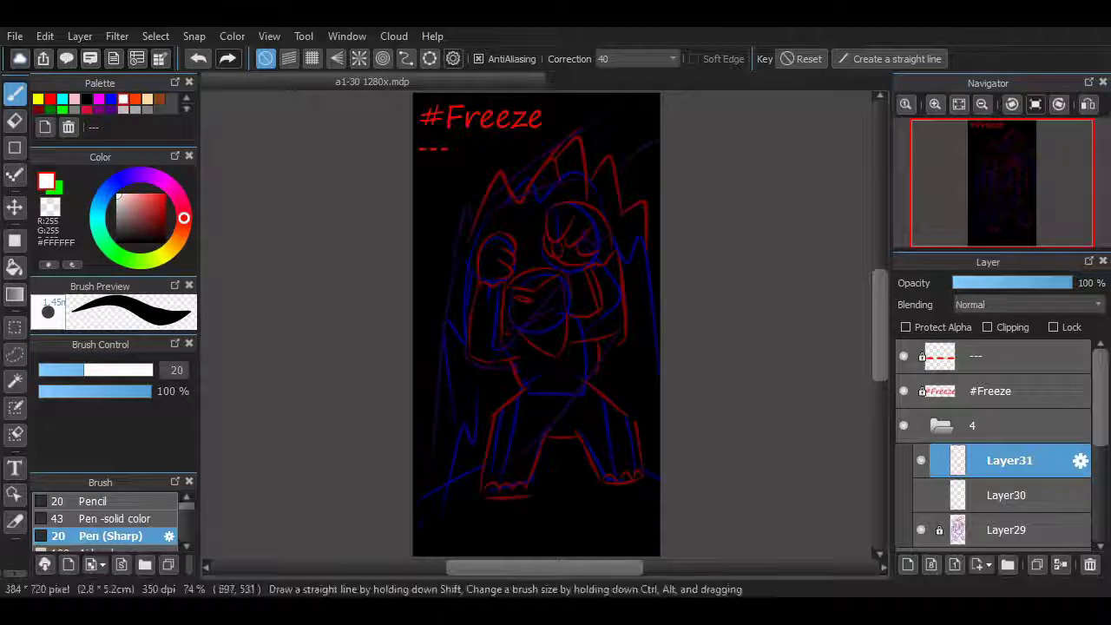
click(1007, 496)
click(921, 496)
click(1021, 283)
click(1009, 460)
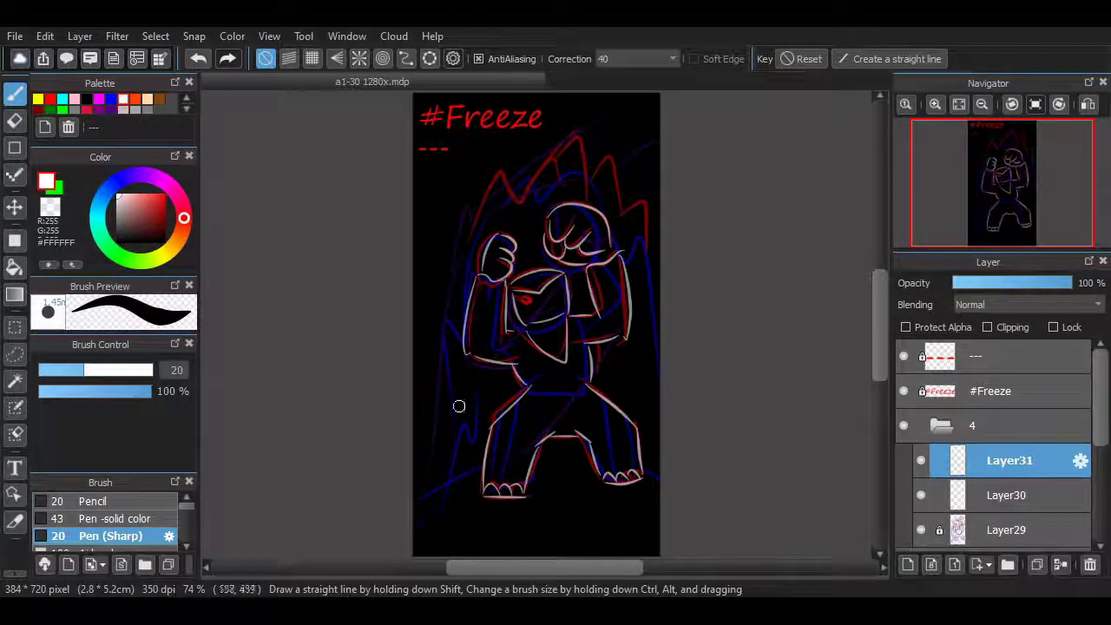
- Draw long peaked white aura lines around and across the figure, with two curved humps beneath the feet
mouse_move(452, 313)
mouse_down()
mouse_move(460, 259)
mouse_move(469, 264)
mouse_move(543, 178)
mouse_move(664, 113)
mouse_up()
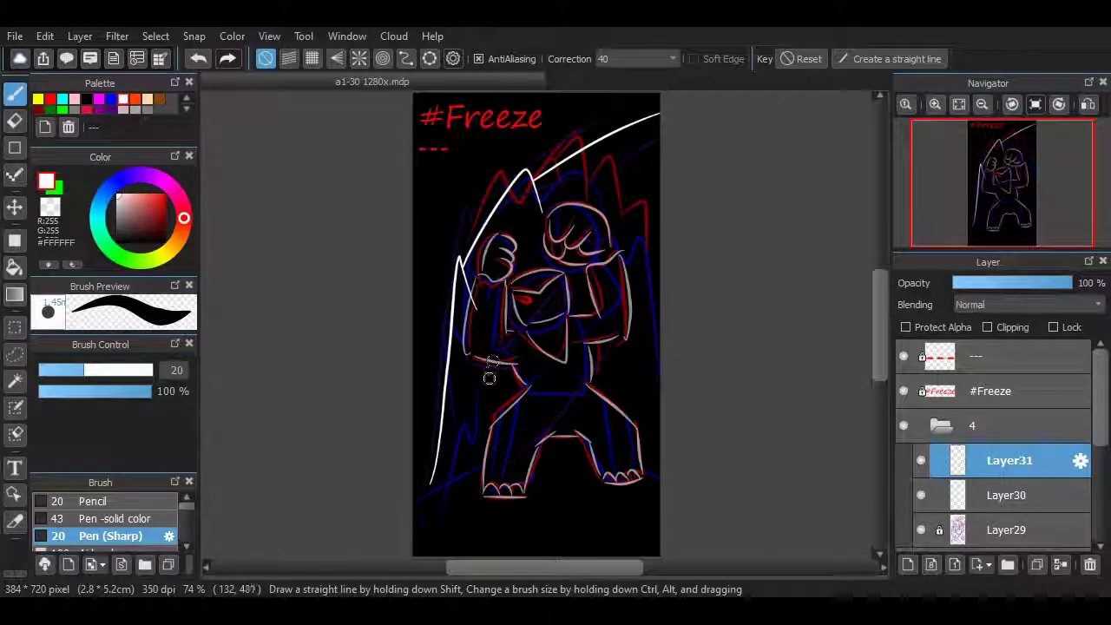
drag(491, 340, 557, 427)
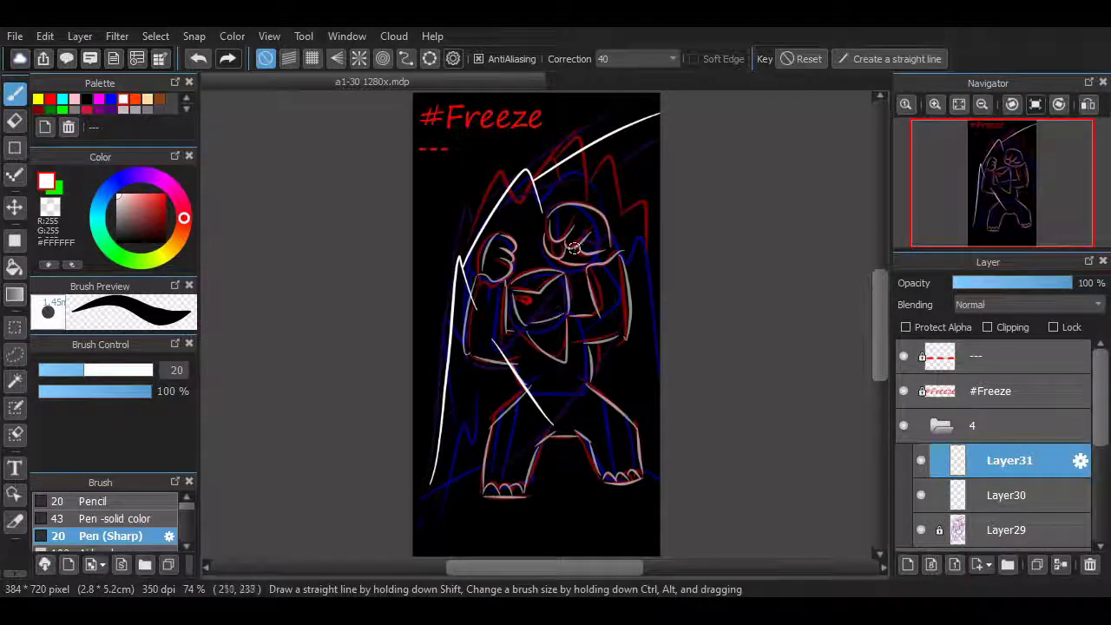
drag(549, 242, 582, 351)
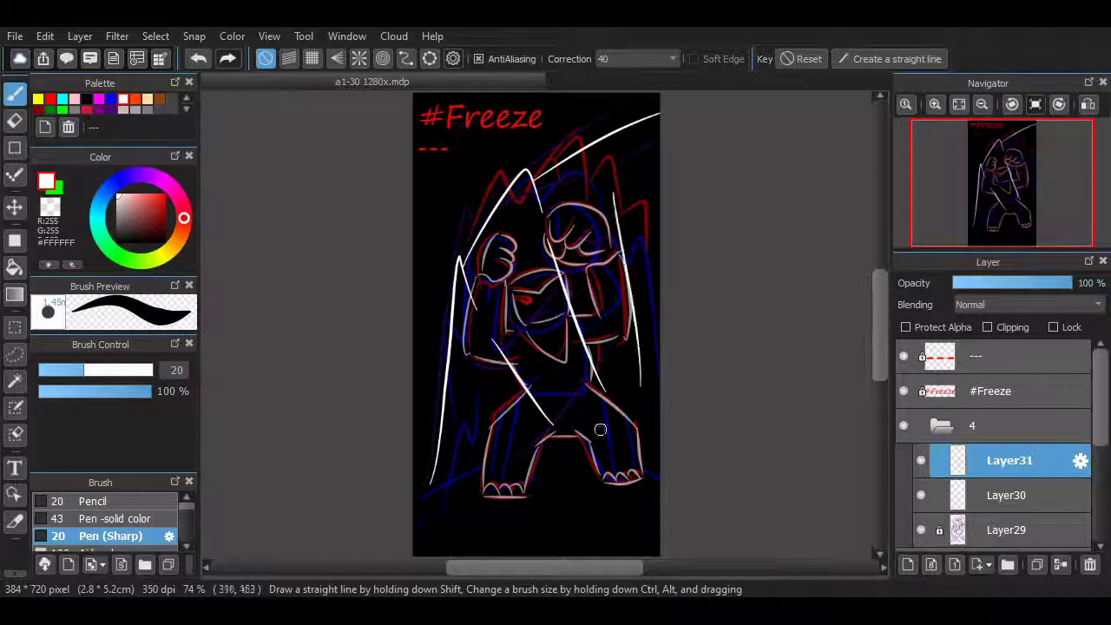
drag(644, 485, 661, 510)
drag(422, 513, 664, 525)
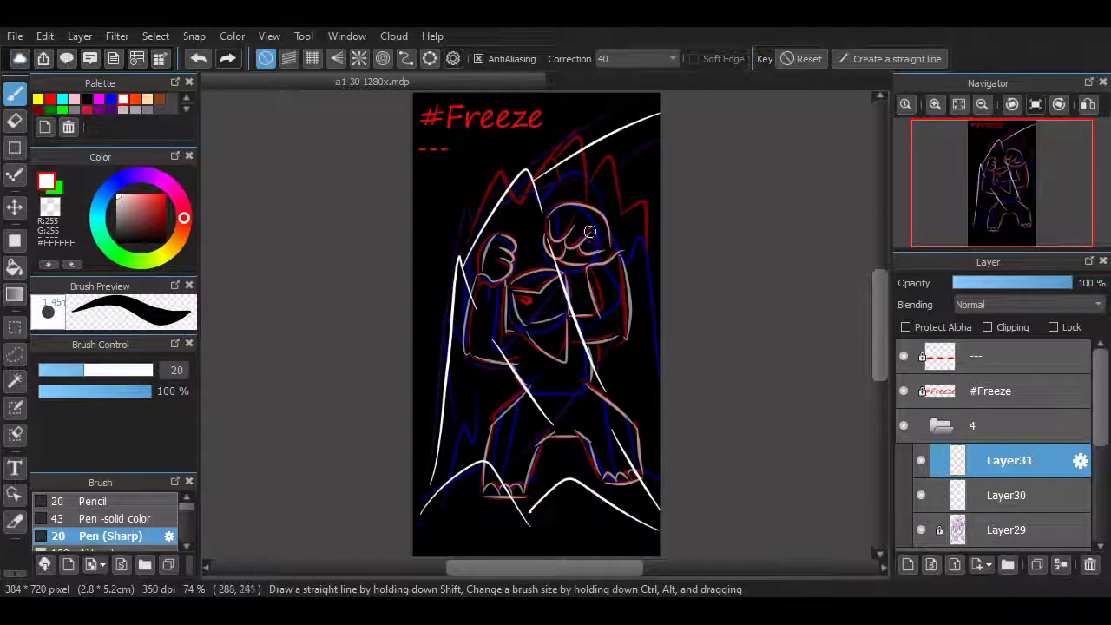
- Redraw the aura line beside the larger fist's forearm as a wavy, peaked stroke across the fist with a short branch
scroll(700, 268, up, 5)
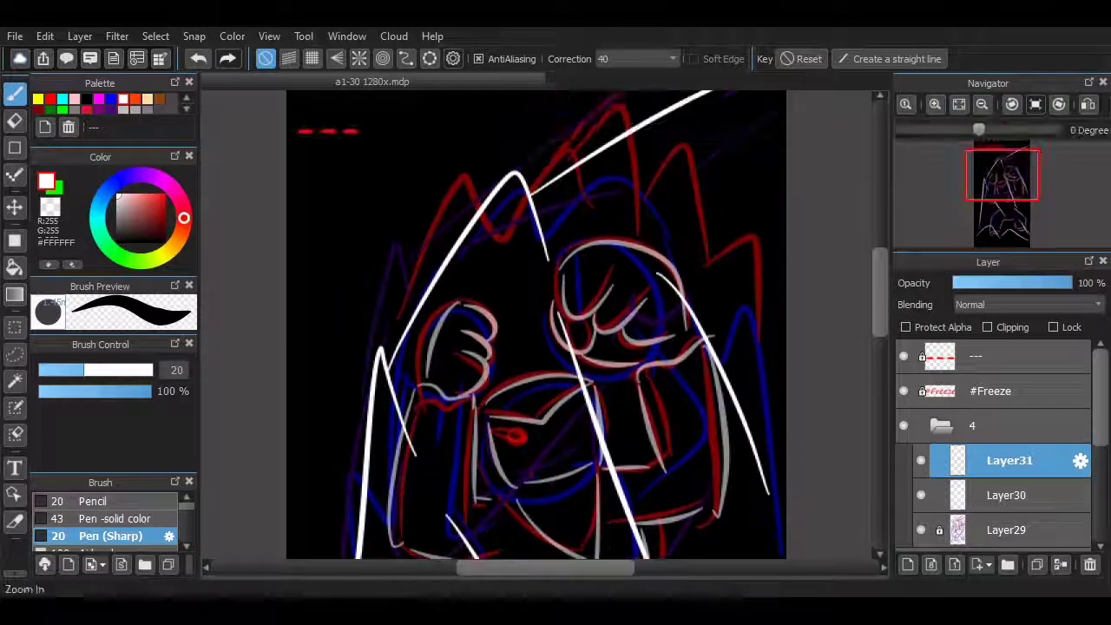
click(935, 104)
click(936, 104)
drag(880, 278, 880, 273)
mouse_move(639, 324)
mouse_down()
mouse_move(668, 292)
mouse_move(724, 266)
mouse_up()
mouse_move(880, 291)
mouse_down()
mouse_move(881, 318)
mouse_move(880, 297)
mouse_up()
key(ctrl+z)
key(ctrl+z)
mouse_move(596, 258)
mouse_down()
mouse_move(672, 218)
mouse_move(778, 215)
mouse_up()
drag(657, 220, 746, 164)
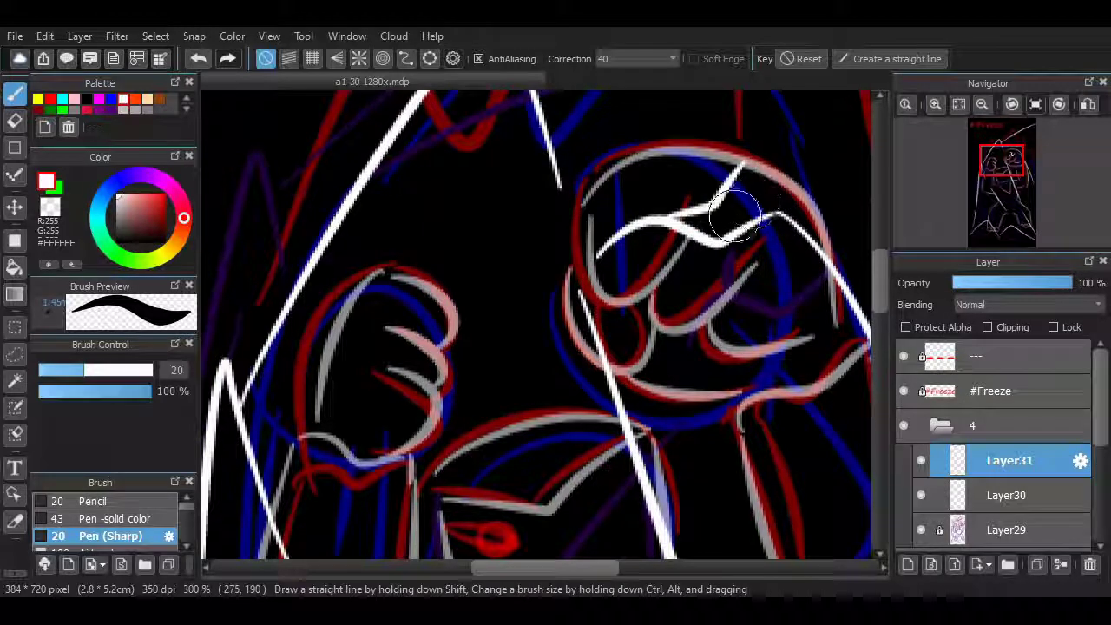
drag(880, 304, 880, 417)
drag(327, 240, 349, 192)
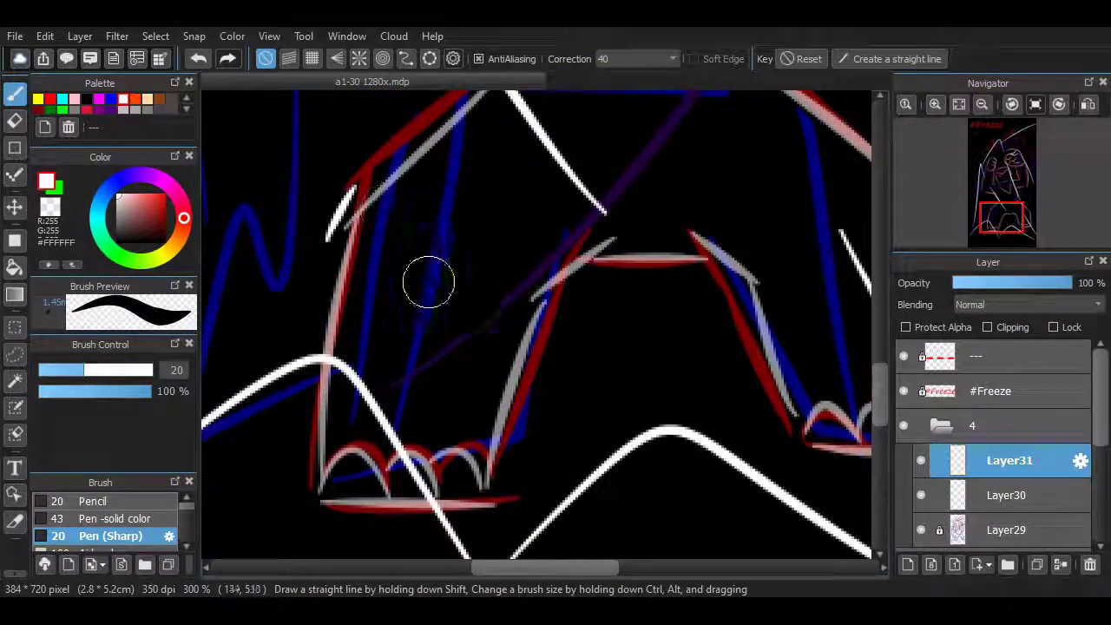
drag(310, 260, 369, 178)
key(ctrl+z)
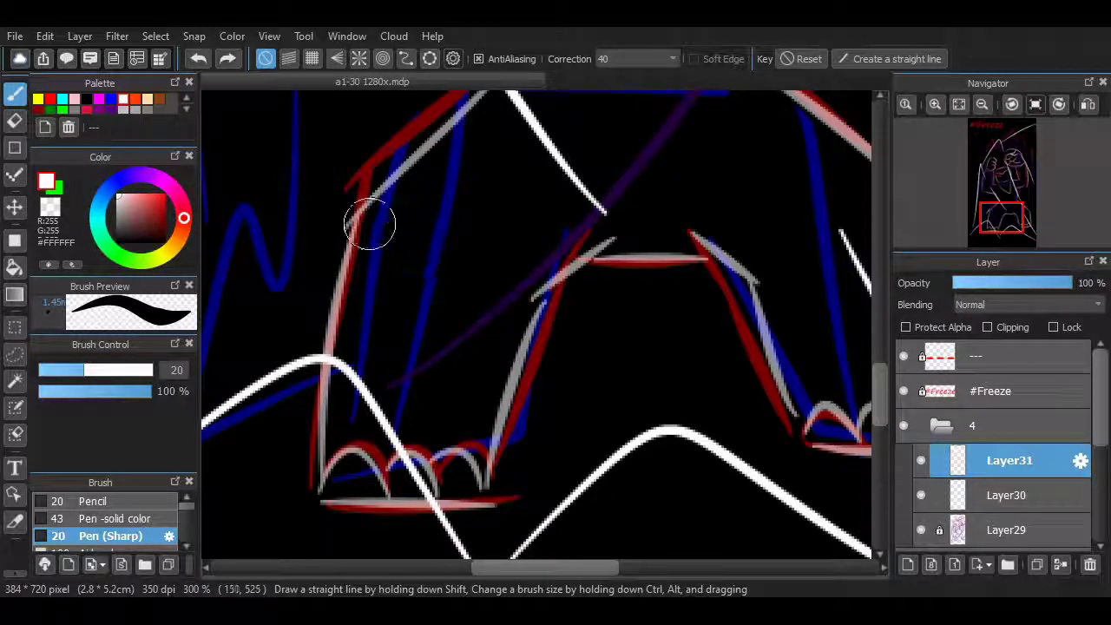
drag(364, 231, 450, 304)
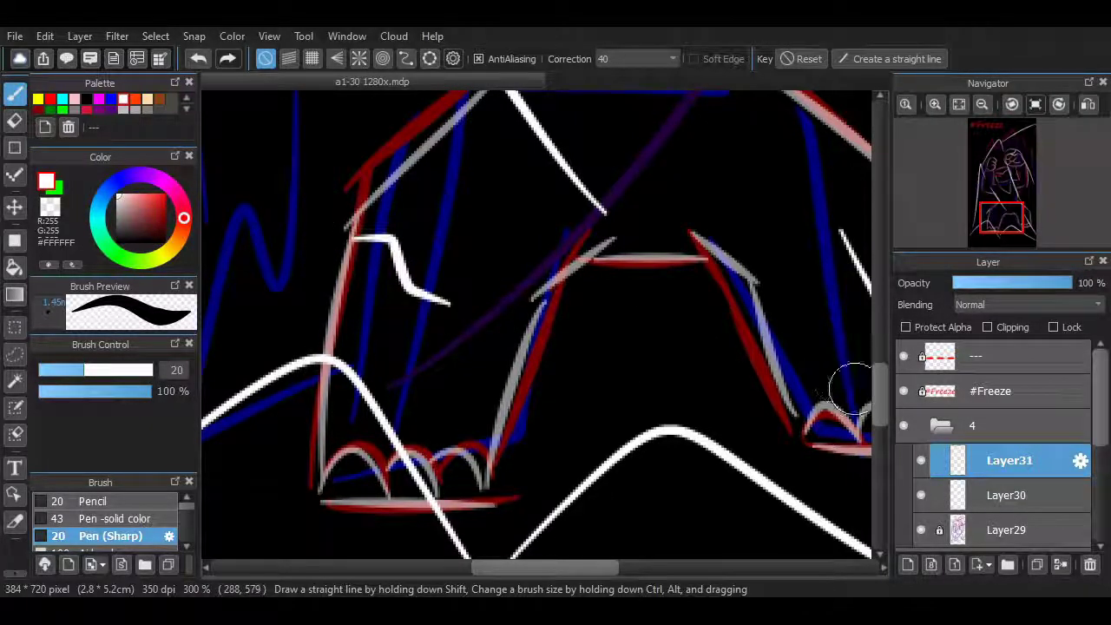
- Restore Layer30's opacity to 100% and ink a short curved crease across each knee on that layer
click(1007, 495)
click(1072, 283)
drag(881, 394, 880, 371)
drag(828, 528, 671, 509)
mouse_move(721, 439)
mouse_down()
mouse_move(793, 421)
mouse_move(731, 437)
mouse_up()
key(ctrl+z)
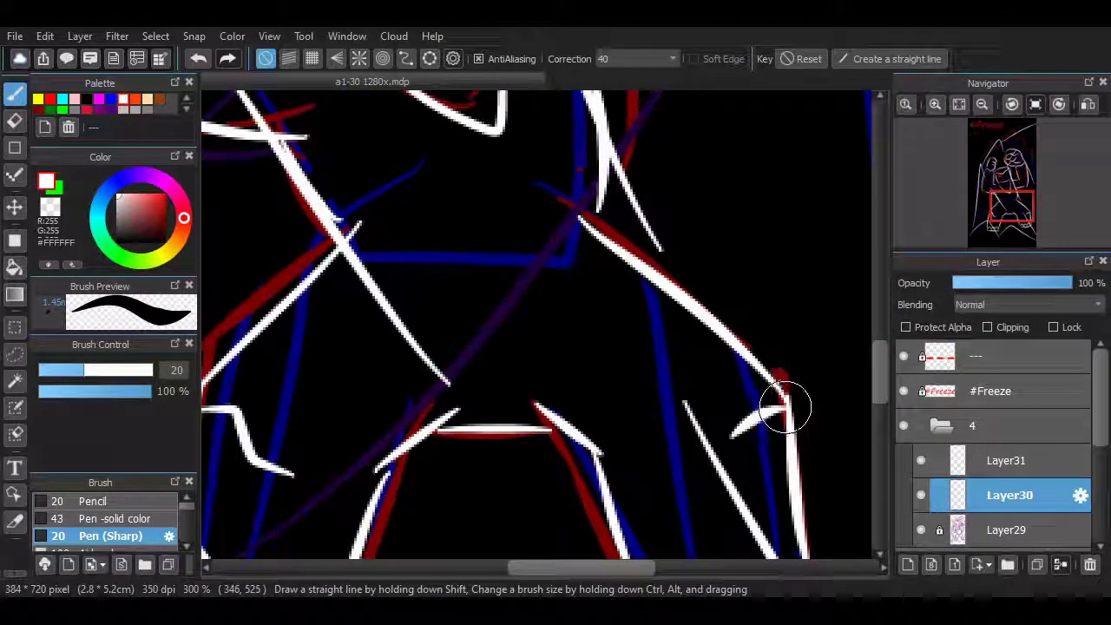
key(ctrl+z)
key(ctrl+z)
key(ctrl+z)
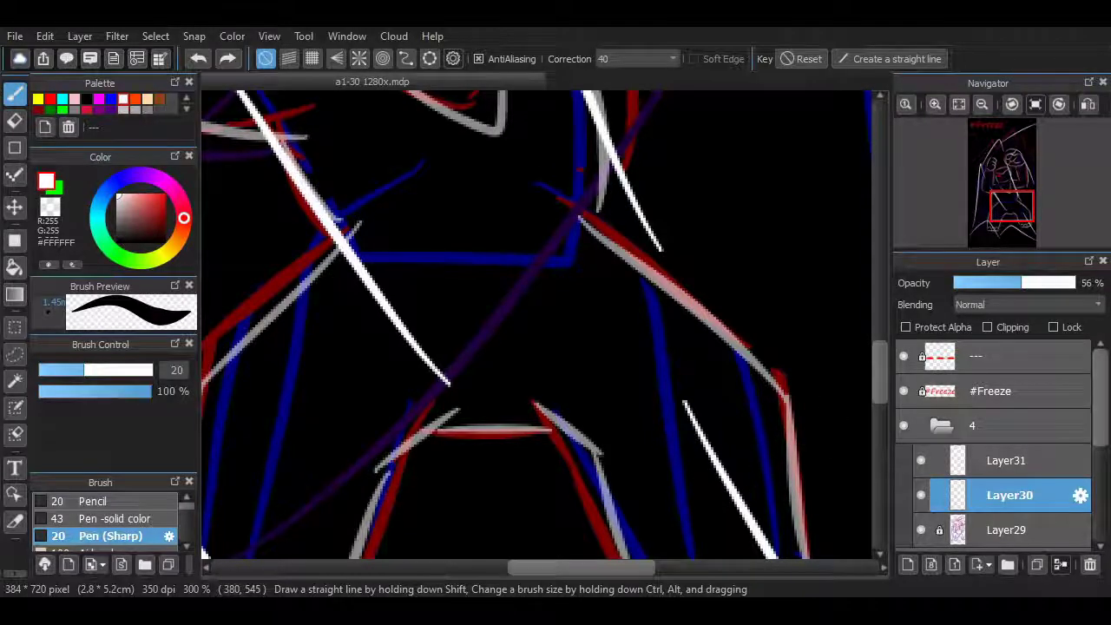
key(ctrl+y)
drag(787, 399, 692, 412)
drag(617, 568, 593, 568)
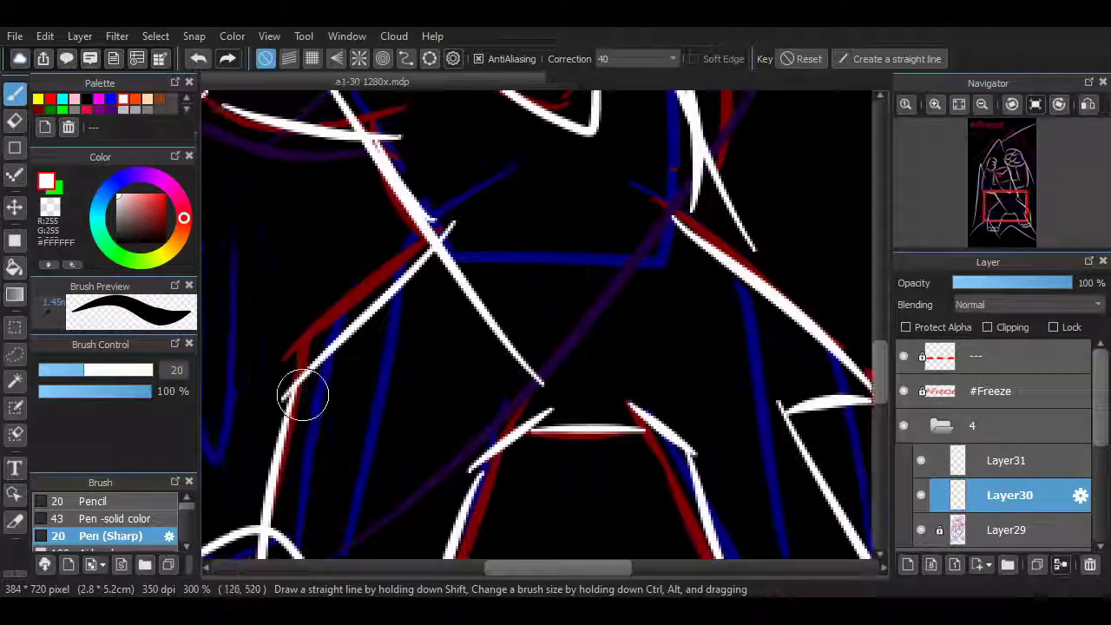
- Ink short curved muscle lines on both arms and a slanted strand inside the pointed shape below the chin
scroll(816, 356, up, 5)
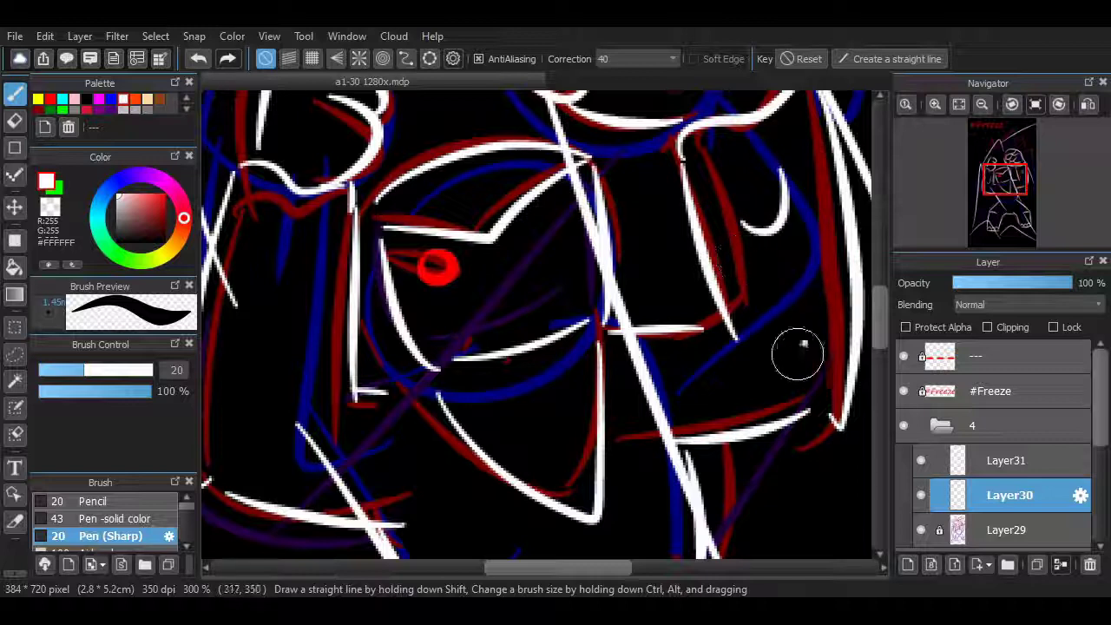
drag(797, 354, 741, 338)
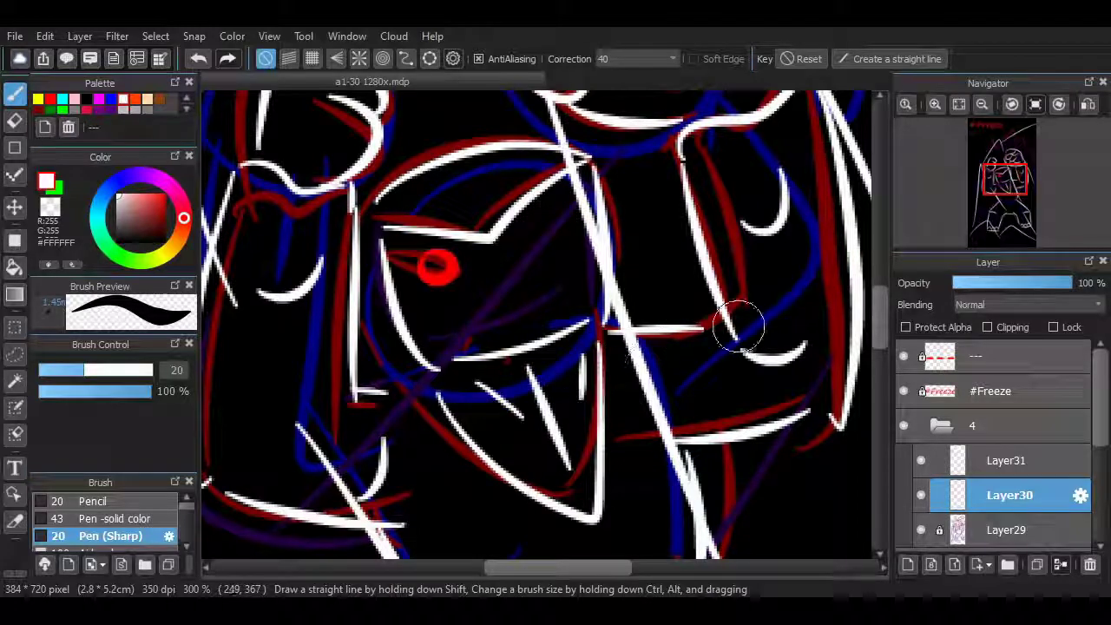
key(ctrl+z)
- Hide the Layer29 sketch and ink diagonal white strokes down the face and across the pointed shape below the chin
mouse_move(880, 312)
mouse_down()
mouse_move(879, 324)
mouse_move(880, 242)
mouse_move(880, 305)
mouse_up()
click(921, 530)
scroll(739, 322, down, 10)
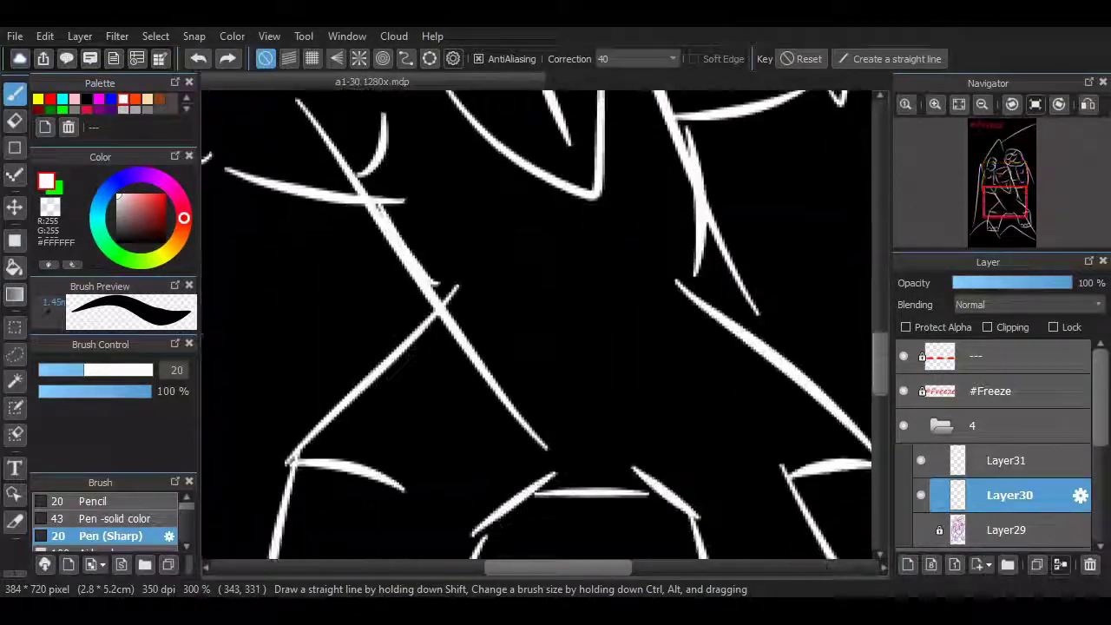
scroll(843, 318, up, 5)
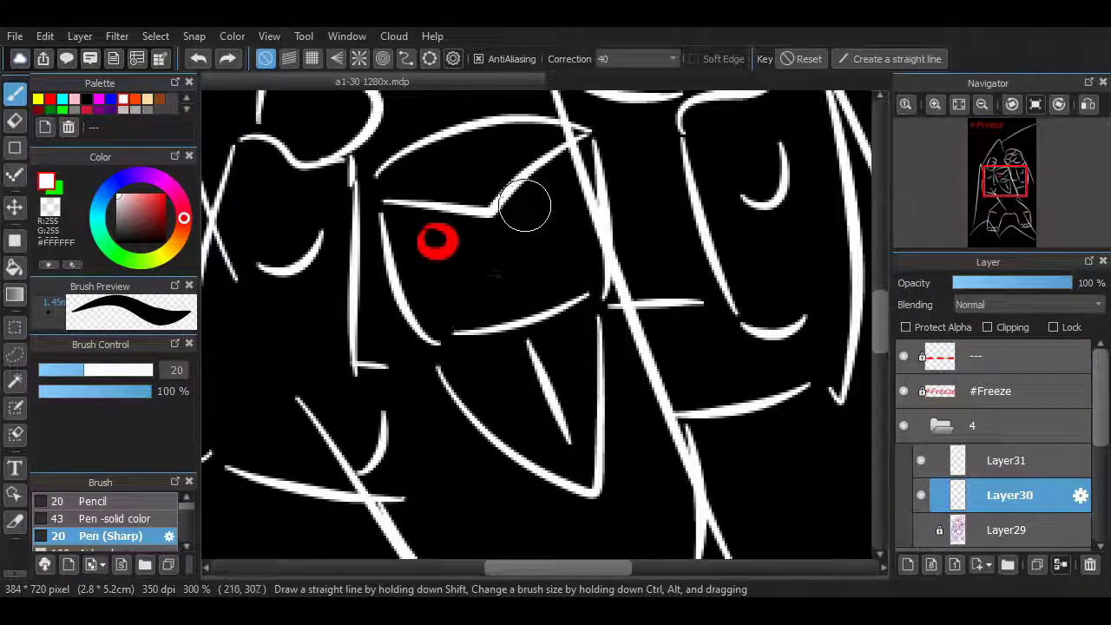
drag(538, 193, 474, 347)
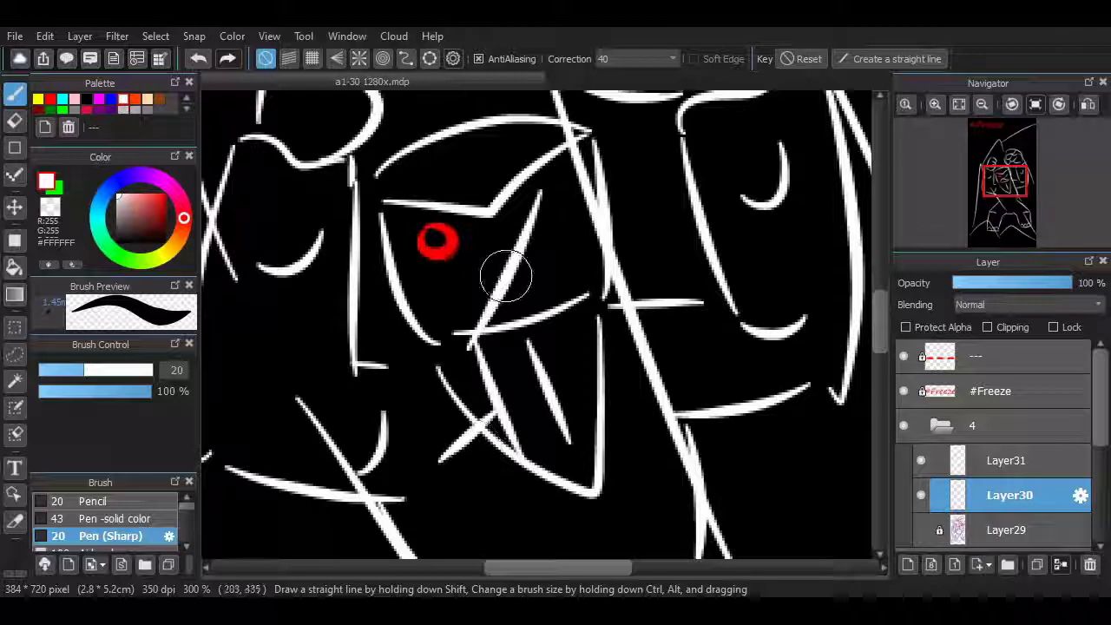
- Undo the diagonal white strokes down the face and across the pointed shape below the chin
key(ctrl+z)
key(ctrl+z)
key(ctrl+z)
key(ctrl+z)
- Try to ink curved diagonal white strokes crossing the lower face and the red eye on Layer30
mouse_move(413, 464)
mouse_down()
mouse_move(459, 355)
mouse_move(643, 267)
mouse_up()
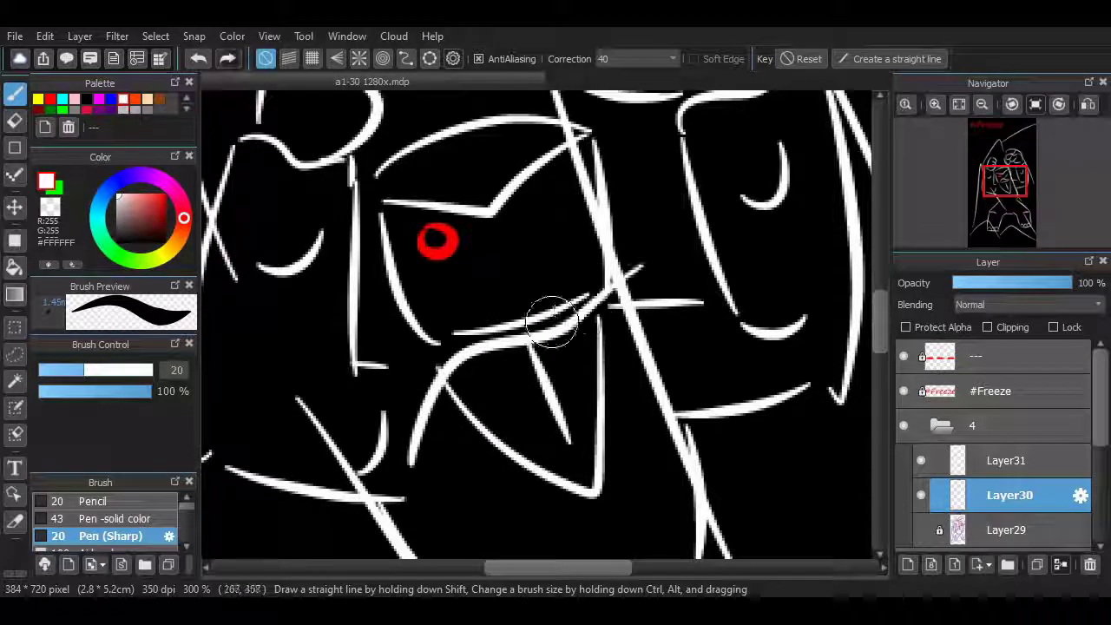
drag(522, 270, 518, 328)
key(ctrl+z)
key(ctrl+z)
mouse_move(379, 354)
mouse_down()
mouse_move(422, 252)
mouse_move(509, 156)
mouse_up()
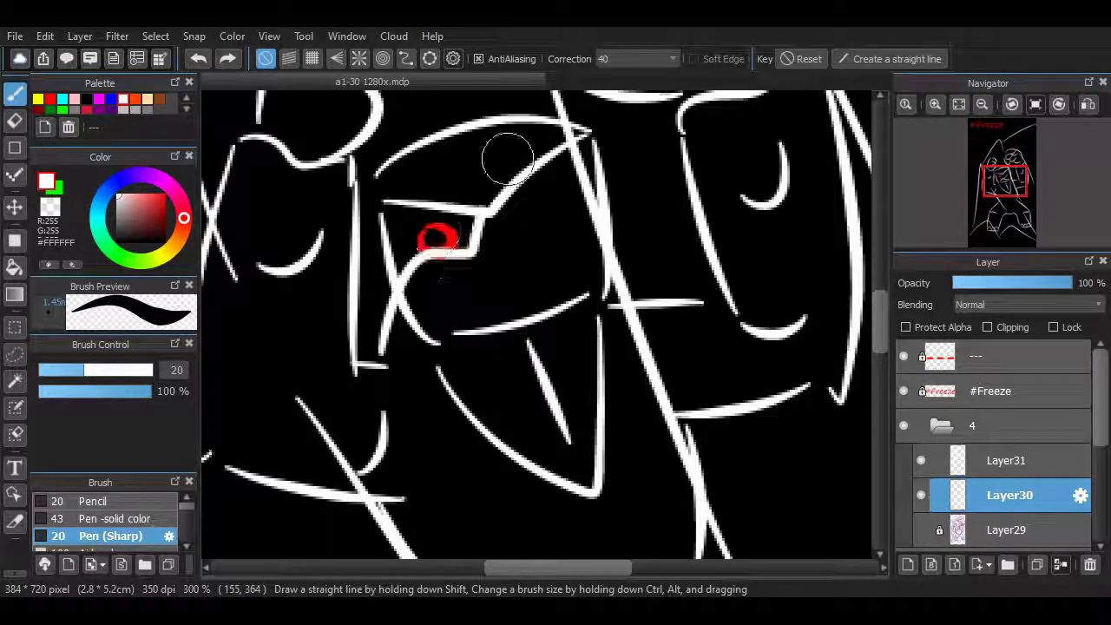
drag(400, 206, 460, 293)
key(ctrl+z)
key(ctrl+z)
- Ink an arched white upper lip above the mouth line on Layer31 to form a lens-shaped mouth
mouse_move(881, 322)
mouse_down()
mouse_move(880, 272)
mouse_move(880, 348)
mouse_up()
click(959, 105)
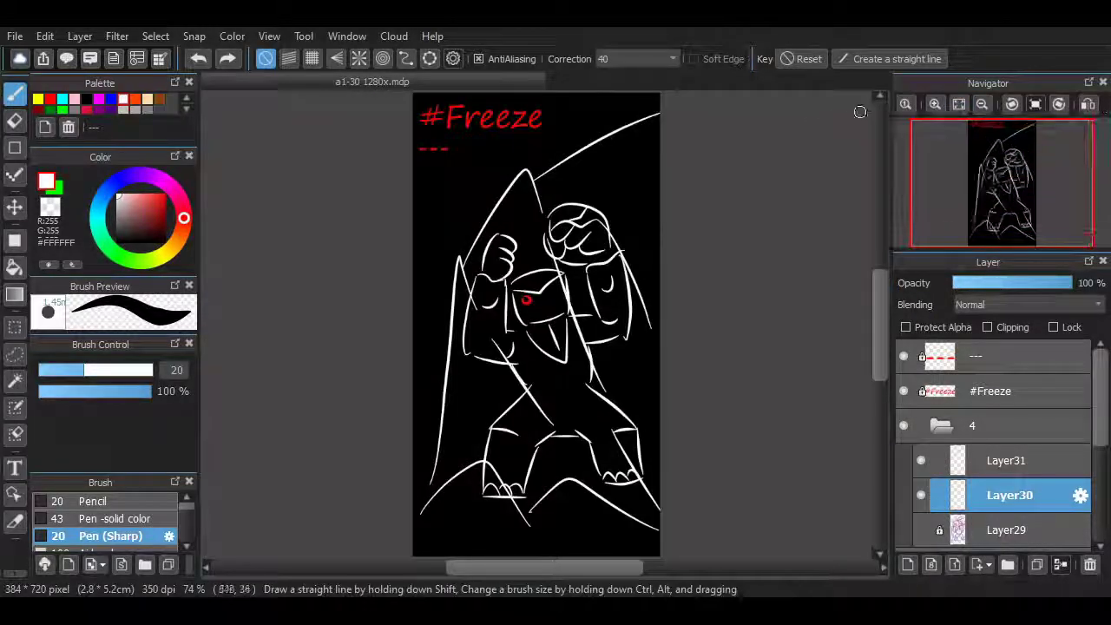
click(935, 104)
click(935, 104)
click(935, 105)
click(935, 104)
drag(880, 322, 880, 300)
mouse_move(496, 519)
mouse_down()
mouse_move(634, 447)
mouse_move(741, 469)
mouse_up()
drag(881, 301, 881, 314)
click(1027, 463)
key(ctrl+z)
mouse_move(494, 392)
mouse_down()
mouse_move(499, 382)
mouse_move(758, 332)
mouse_up()
click(982, 103)
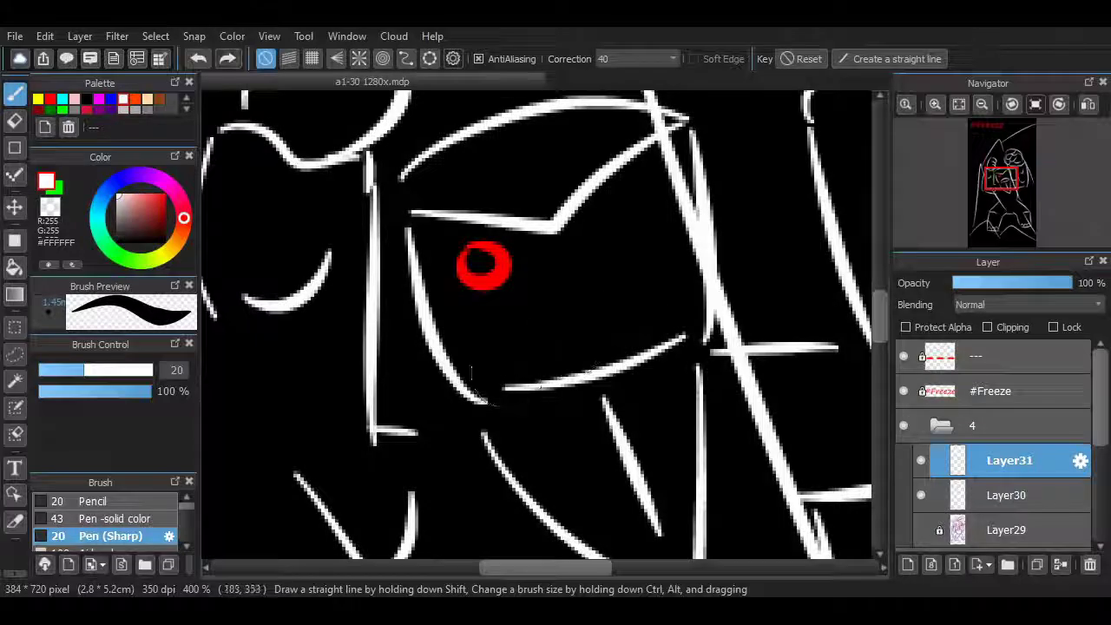
- Ink two small red V-shaped fangs inside the mouth on Layer30 and restore white as the drawing colour
click(50, 99)
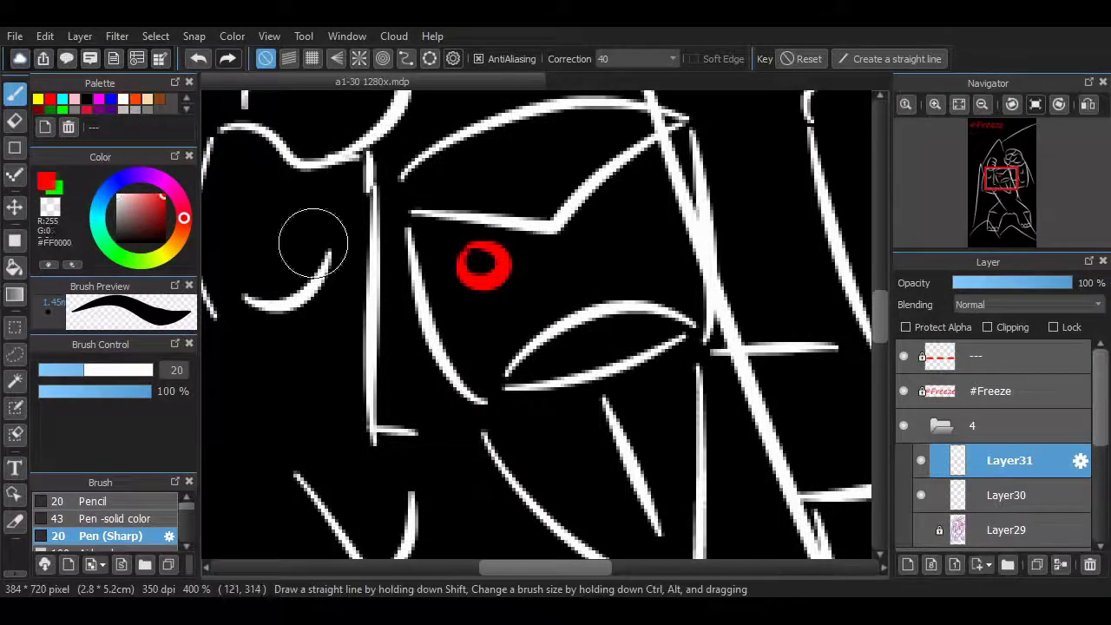
click(1008, 495)
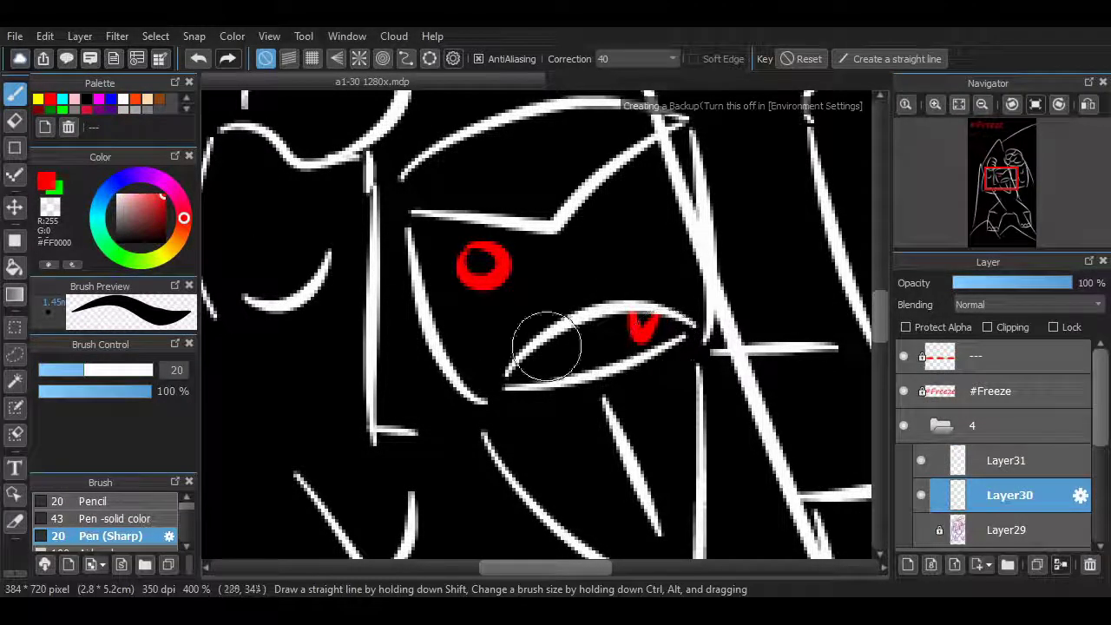
drag(526, 347, 547, 349)
click(123, 99)
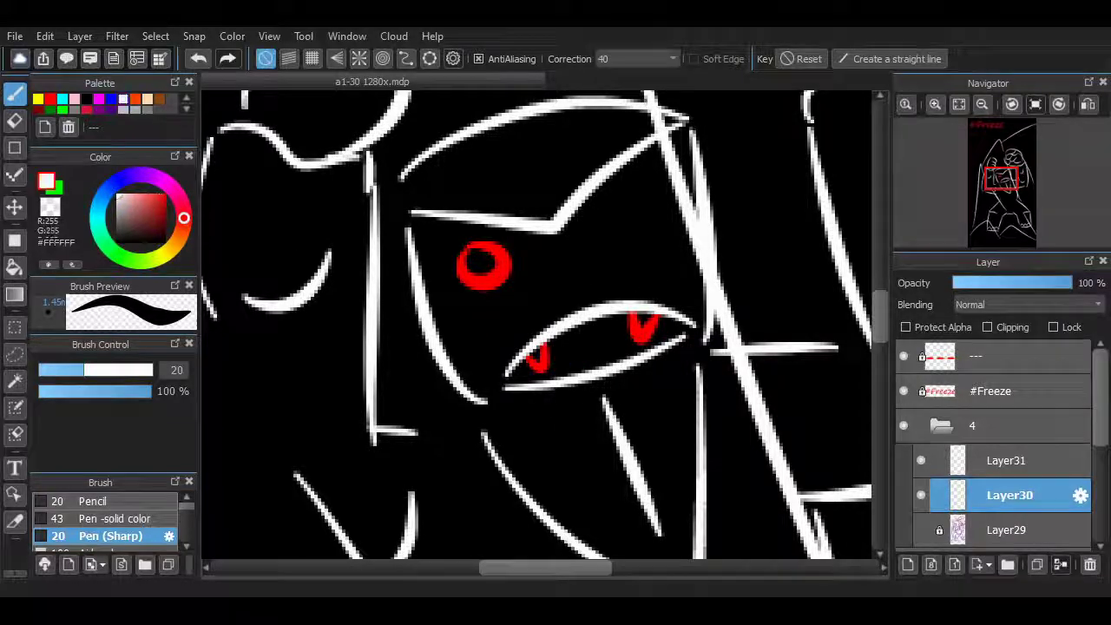
- Ink a long curved white line down each side of the torso and a short line below the pointed shape's tip
click(960, 104)
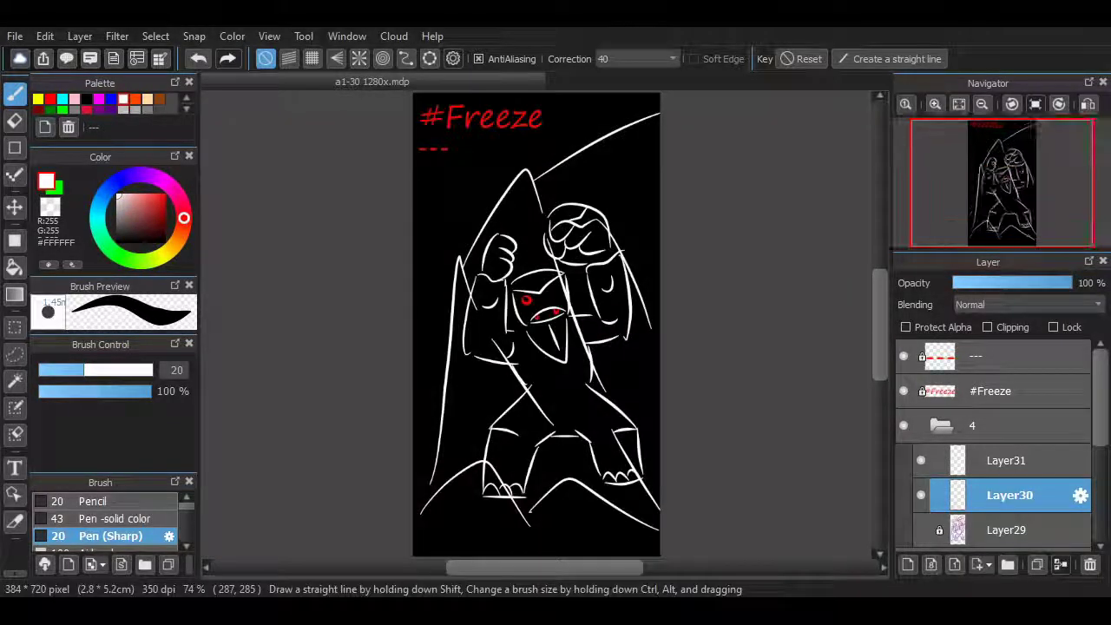
scroll(598, 276, down, 2)
scroll(598, 276, up, 3)
scroll(598, 276, down, 2)
triple_click(936, 104)
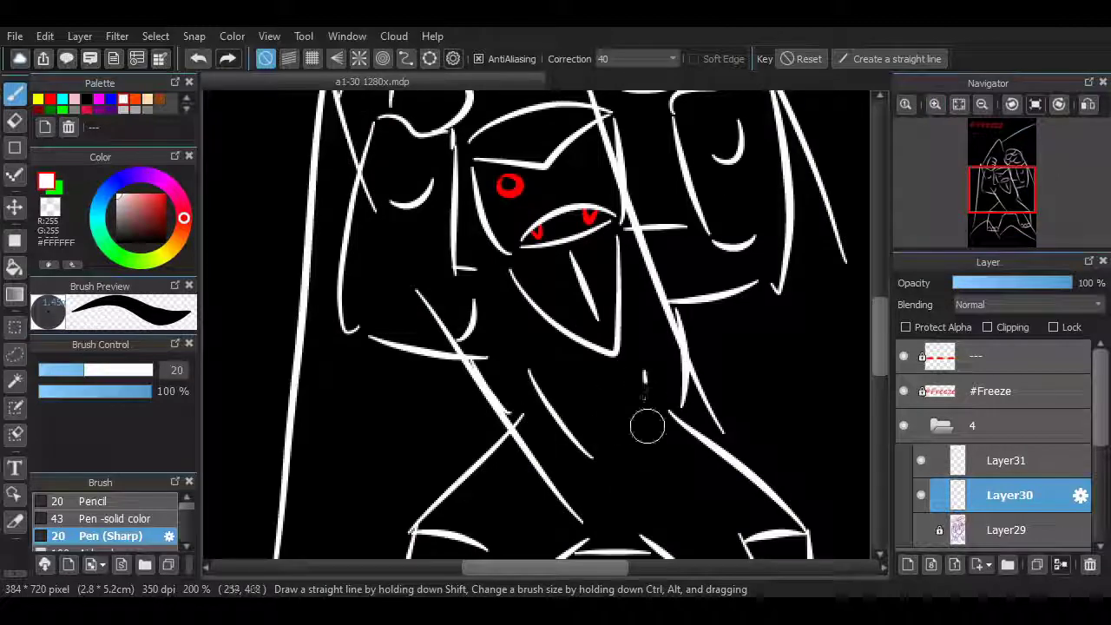
drag(648, 426, 632, 477)
mouse_move(569, 358)
mouse_down()
mouse_move(616, 406)
mouse_move(610, 420)
mouse_up()
click(199, 58)
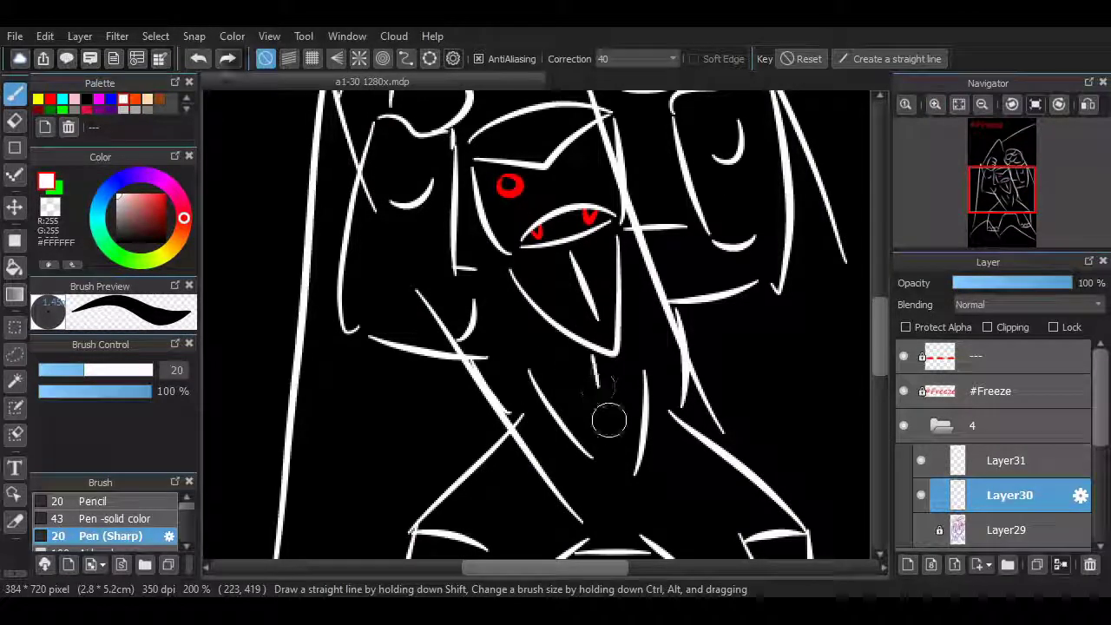
key(ctrl+z)
- Try to ink a short curved white crease on each thigh
scroll(660, 373, down, 5)
drag(678, 325, 723, 334)
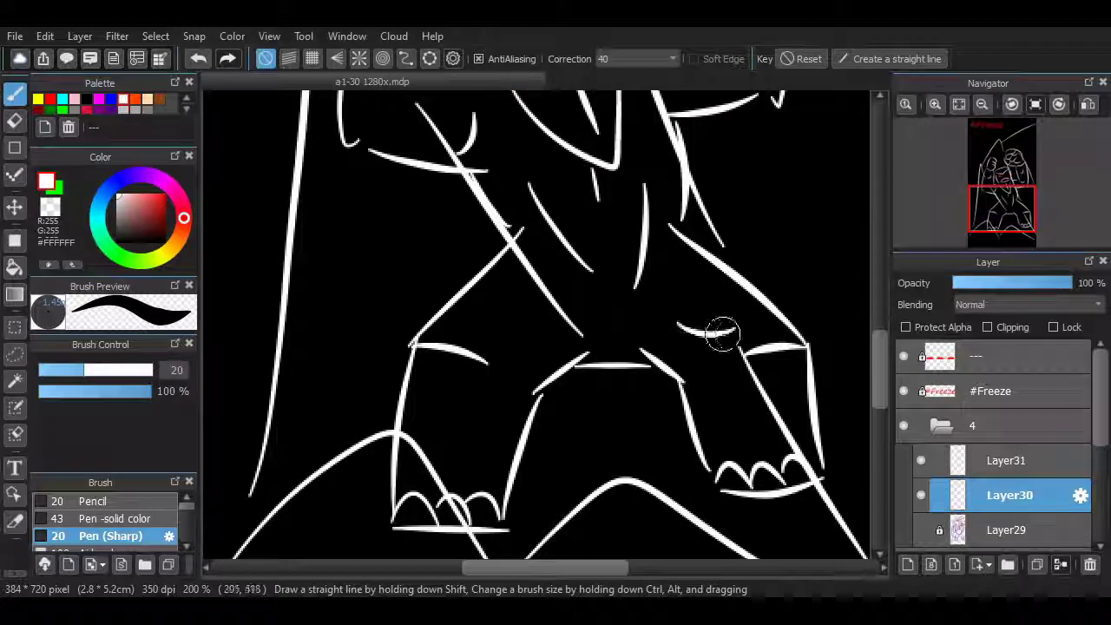
drag(487, 308, 523, 348)
scroll(863, 347, up, 12)
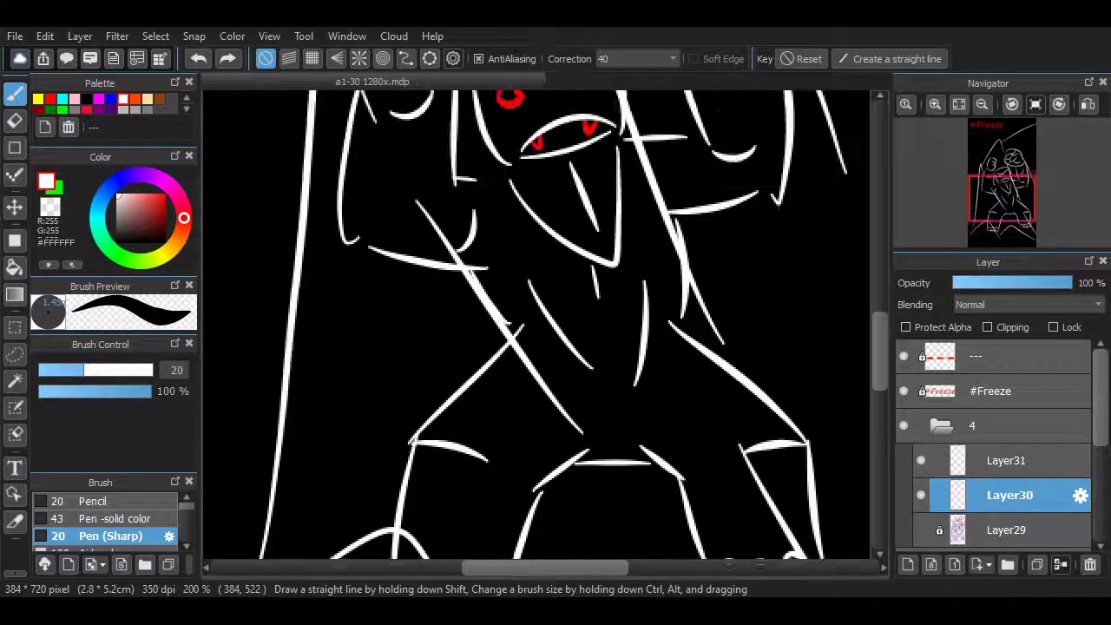
scroll(536, 326, up, 4)
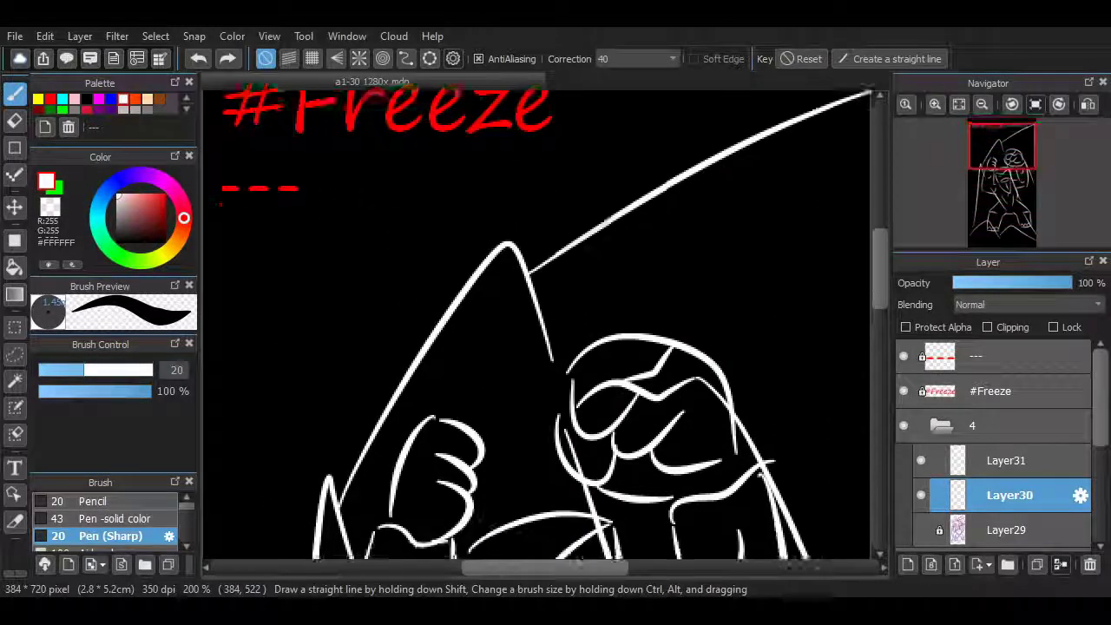
- Change the red dashed text below the #Freeze title to Winter
click(1007, 357)
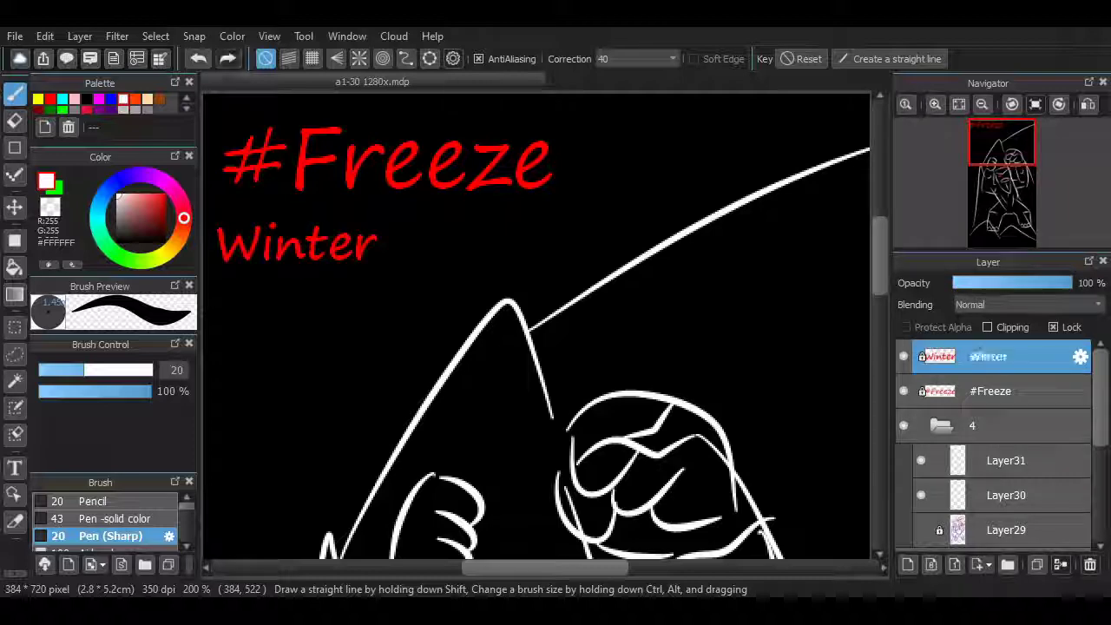
scroll(530, 437, down, 2)
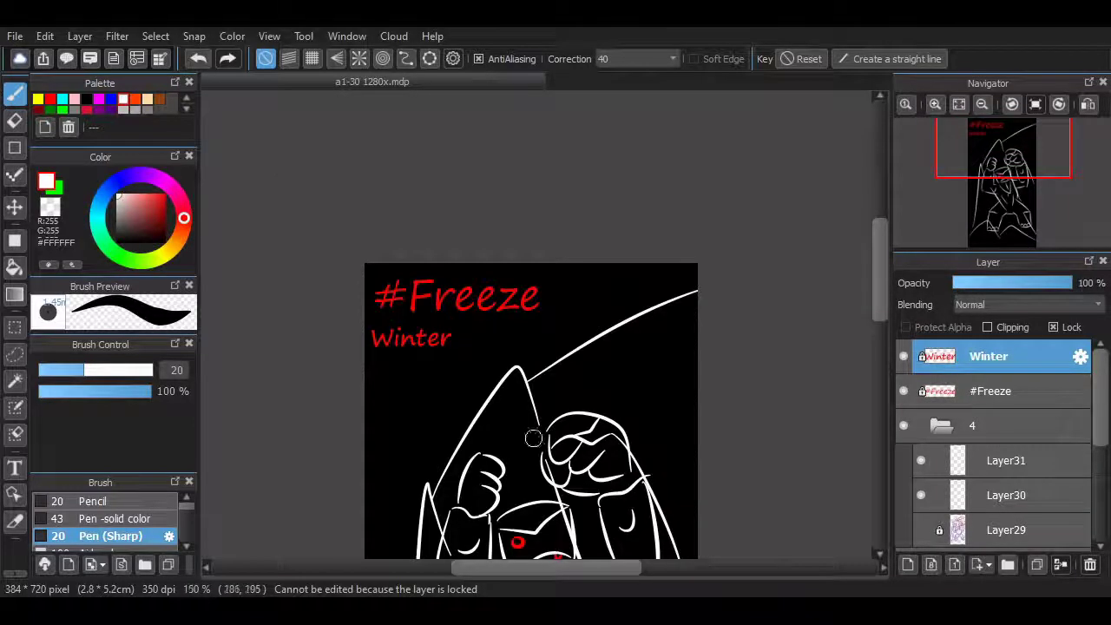
scroll(534, 443, up, 1)
drag(880, 272, 881, 317)
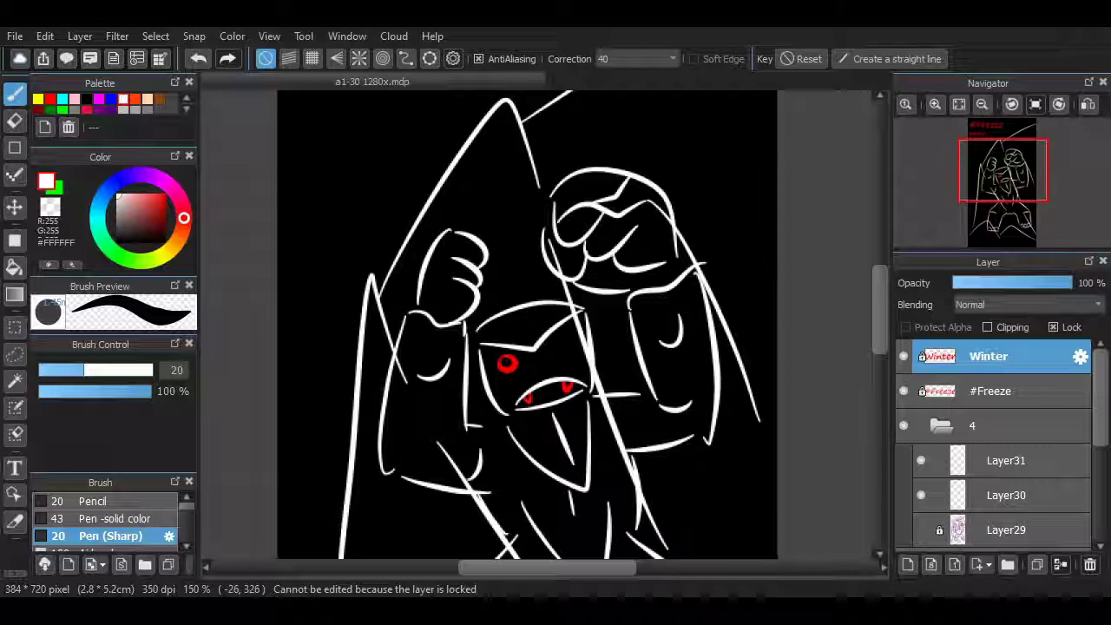
- Examine which strokes belong to Layer31 and Layer30 by hiding and showing each layer
double_click(936, 105)
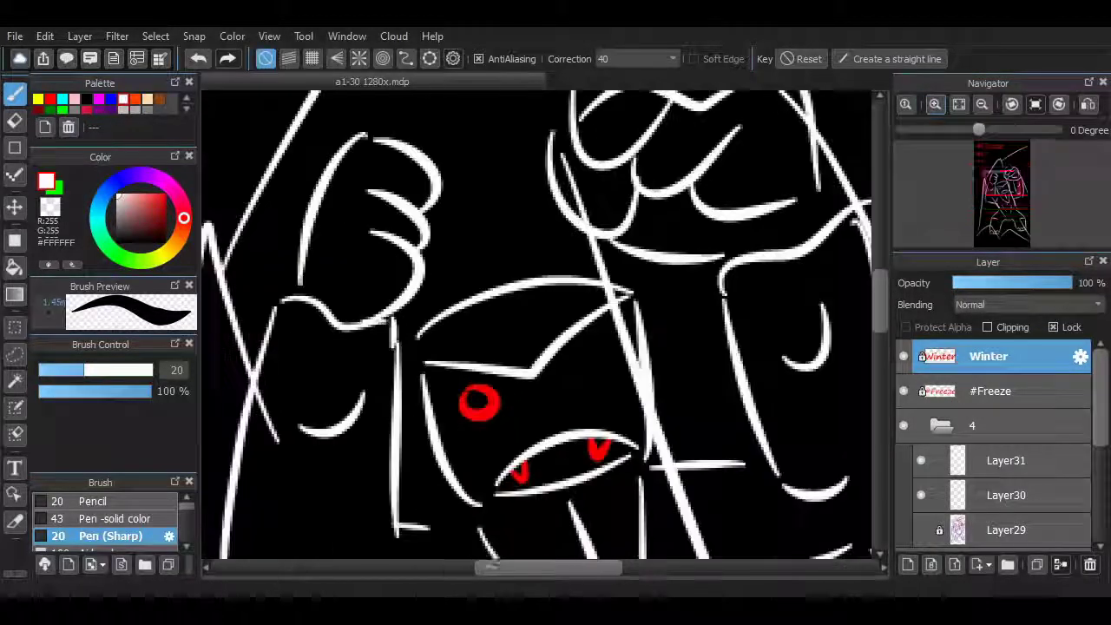
drag(881, 302, 880, 314)
click(921, 461)
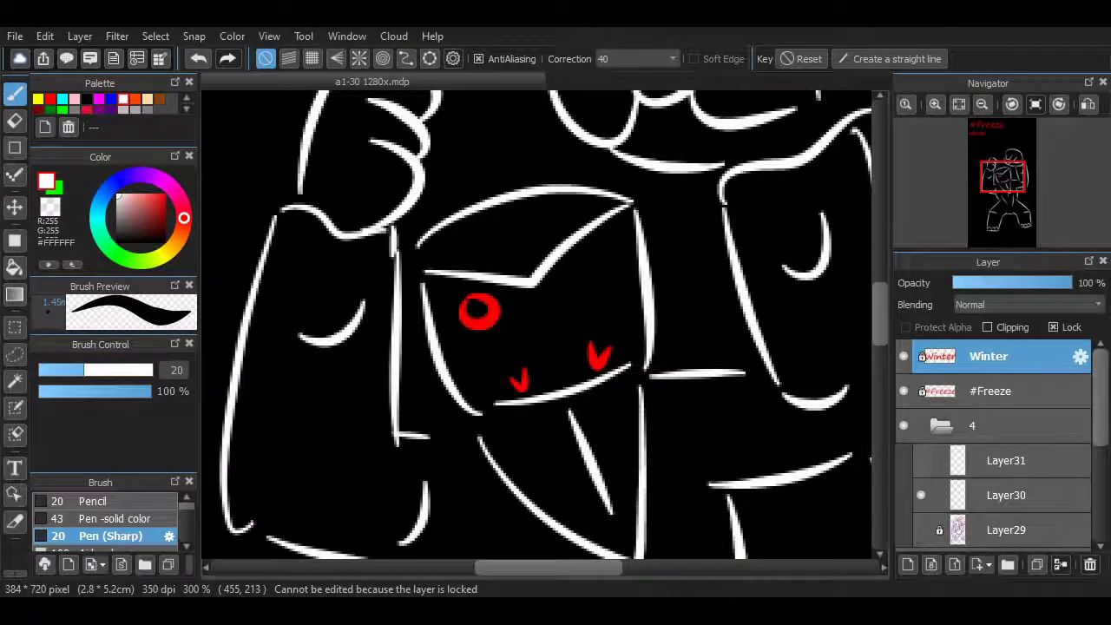
click(922, 461)
click(921, 496)
click(921, 494)
- Erase the angled brow line above the red eye on Layer30
click(1007, 495)
scroll(628, 223, up, 2)
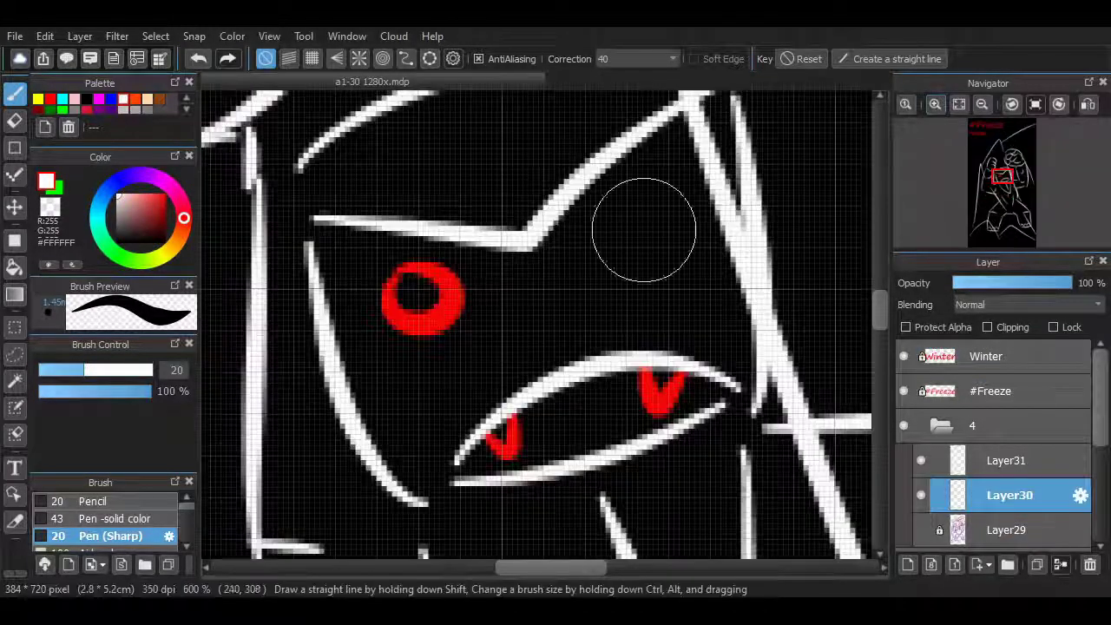
click(14, 120)
scroll(744, 286, up, 1)
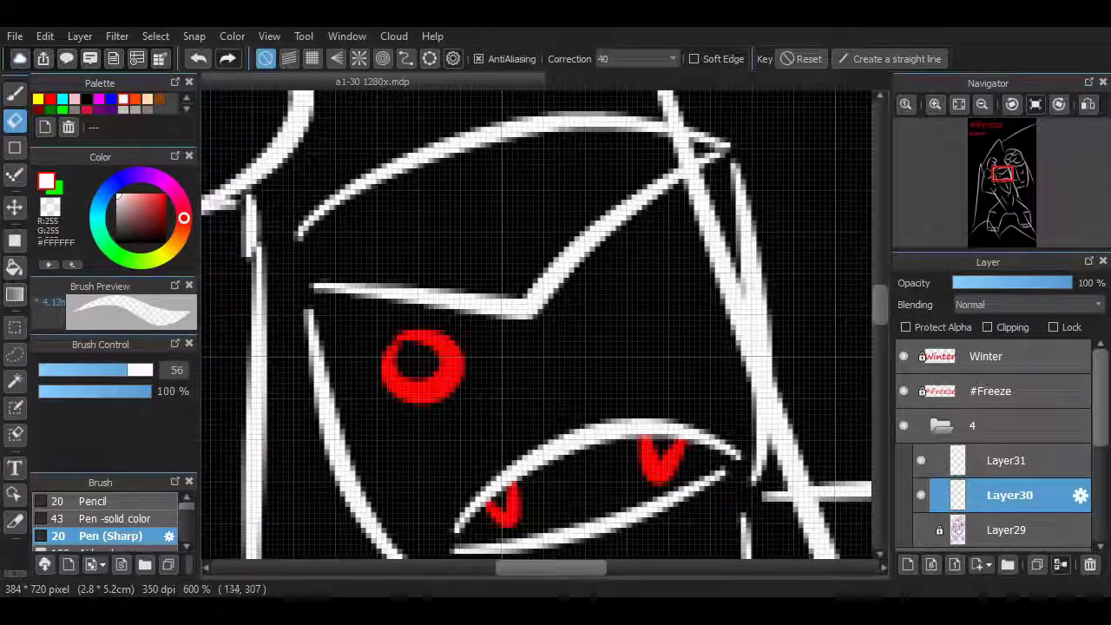
drag(344, 287, 532, 309)
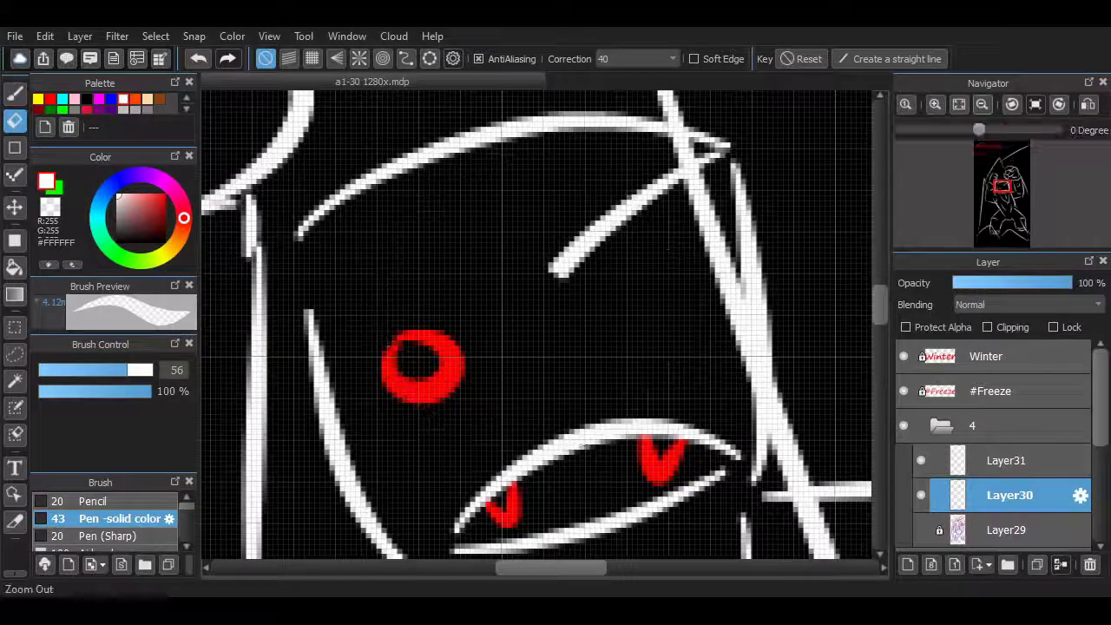
click(982, 105)
mouse_move(584, 265)
mouse_down()
mouse_move(559, 280)
mouse_move(649, 224)
mouse_move(546, 273)
mouse_up()
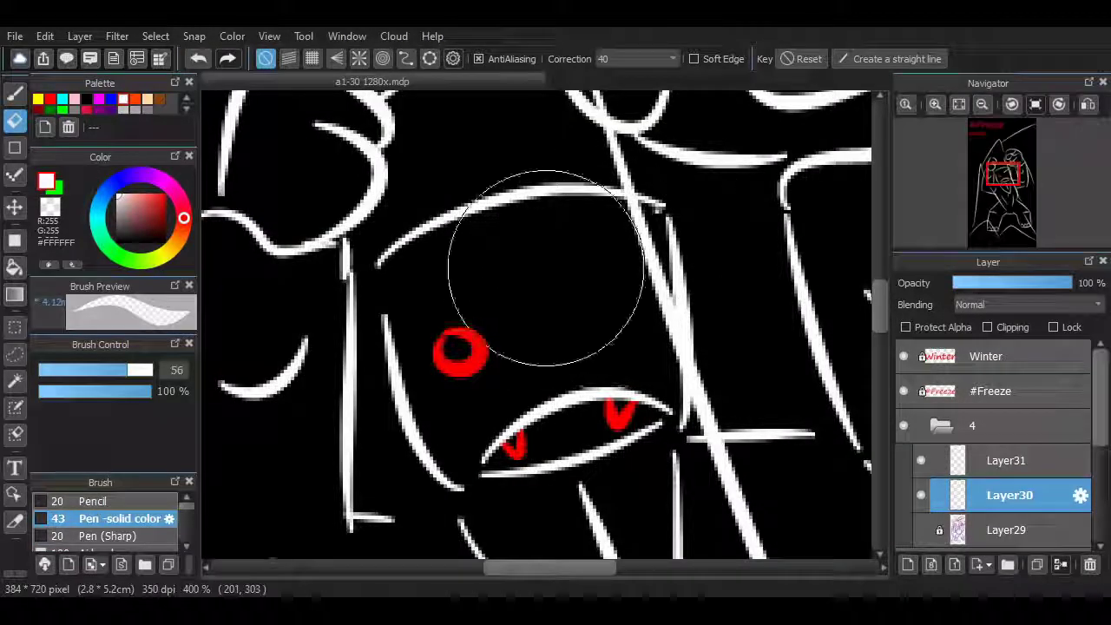
- Ink a jagged white fringe across the forehead with the Pen (Sharp) brush in place of the erased brow
click(15, 94)
mouse_move(392, 292)
mouse_down()
mouse_move(557, 334)
mouse_move(577, 313)
mouse_up()
click(110, 536)
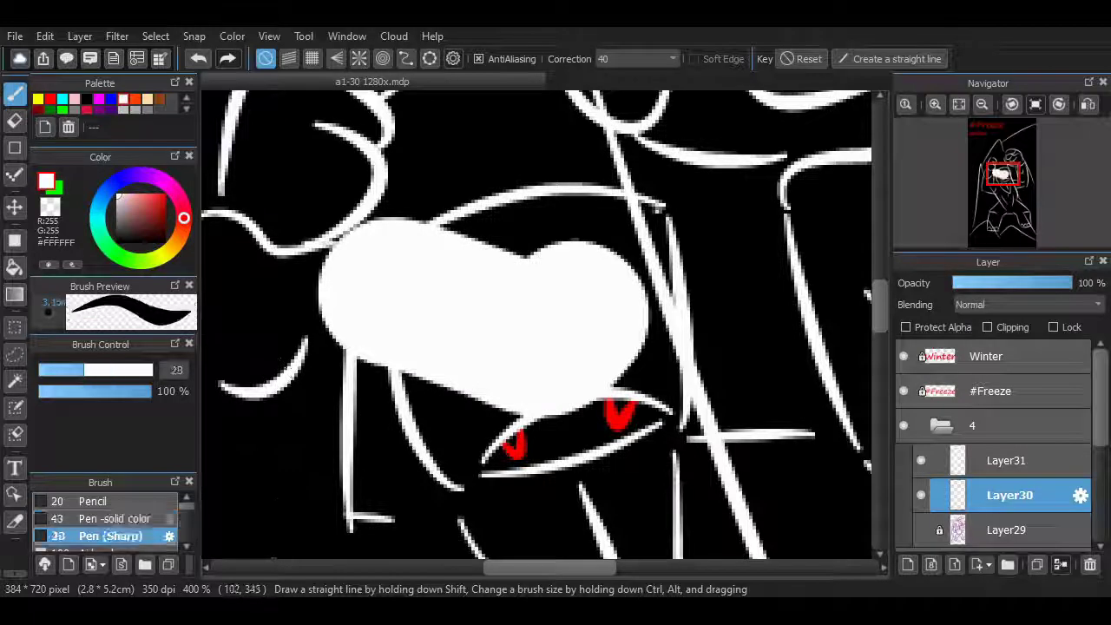
key(ctrl+z)
drag(391, 283, 551, 279)
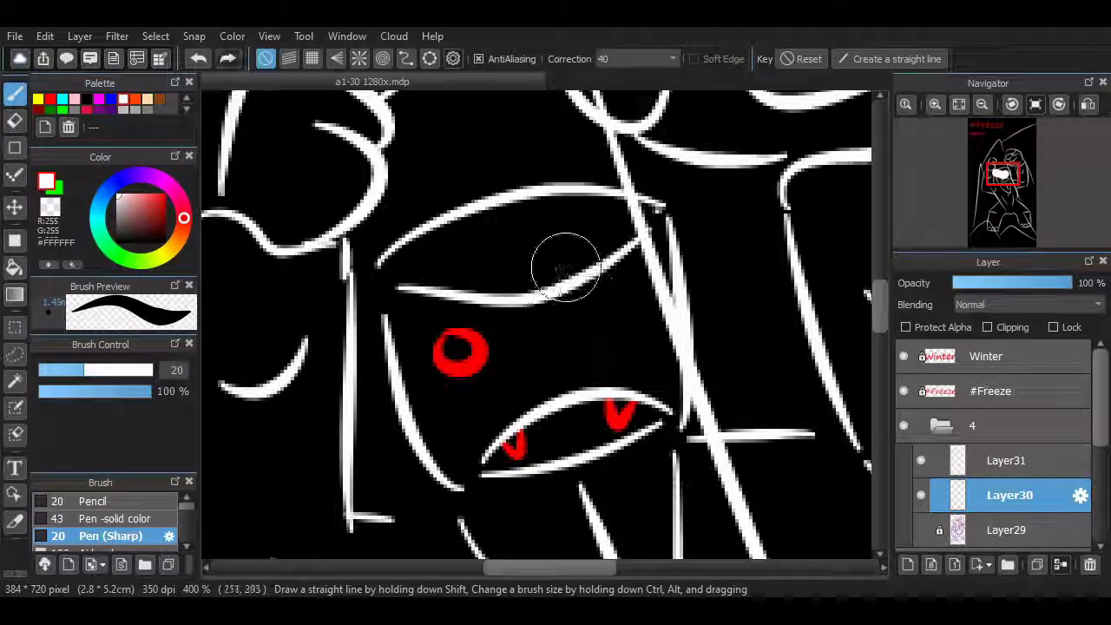
key(ctrl+z)
drag(402, 329, 646, 261)
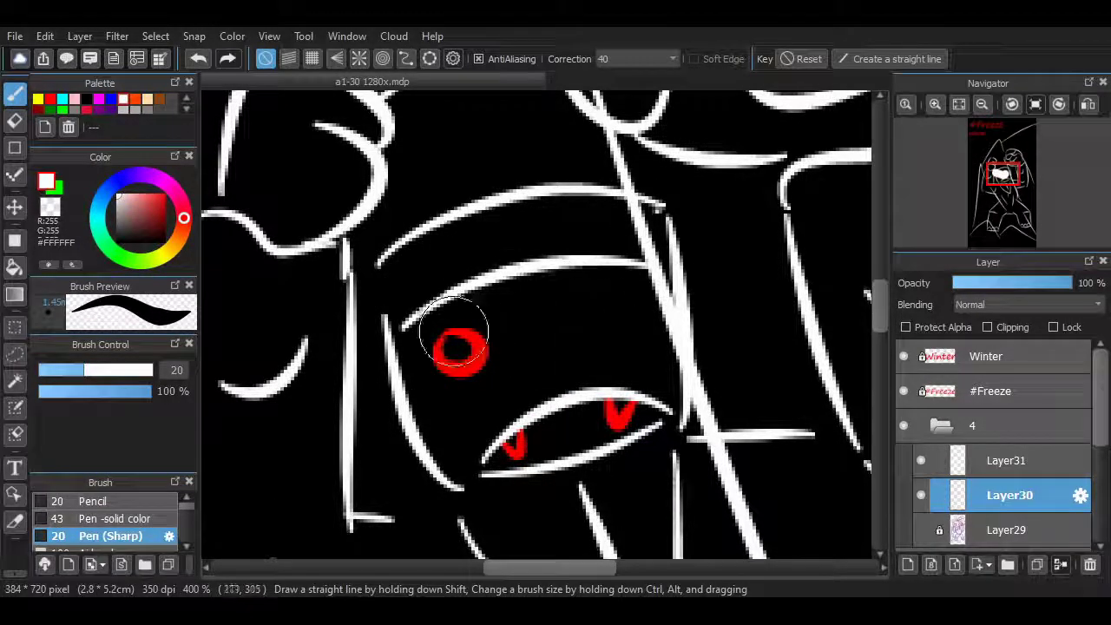
mouse_move(488, 298)
mouse_down()
mouse_move(613, 281)
mouse_move(588, 259)
mouse_move(669, 212)
mouse_up()
key(ctrl+z)
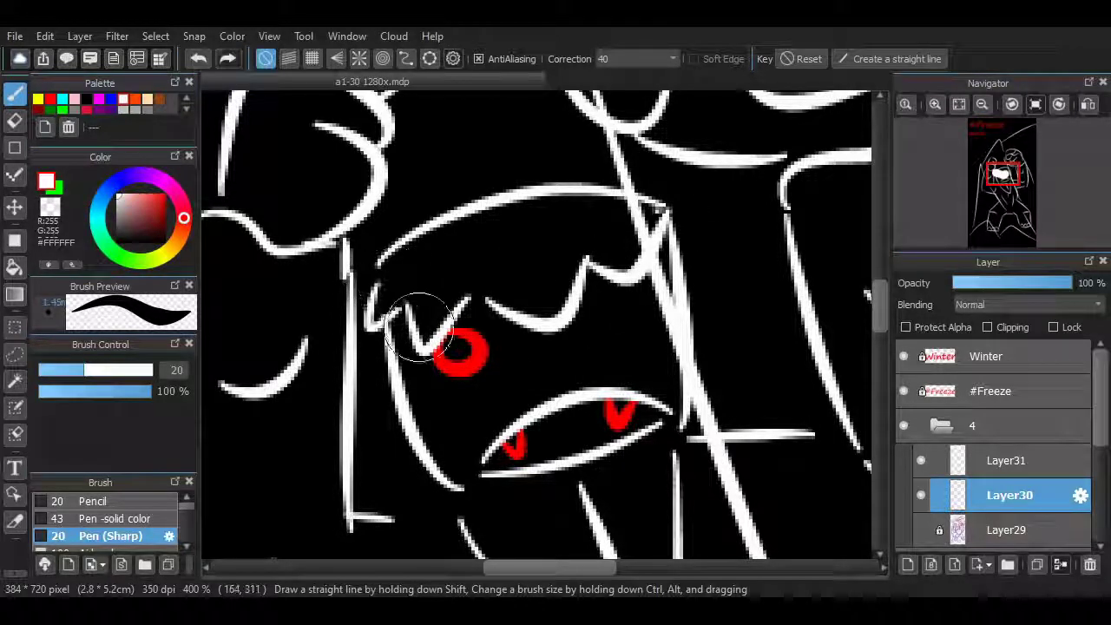
- Ink a short slanted white line joining the shoulder to the lower end of the jaw beside the smaller fist's arm
mouse_move(880, 315)
mouse_down()
mouse_move(880, 366)
mouse_move(880, 333)
mouse_up()
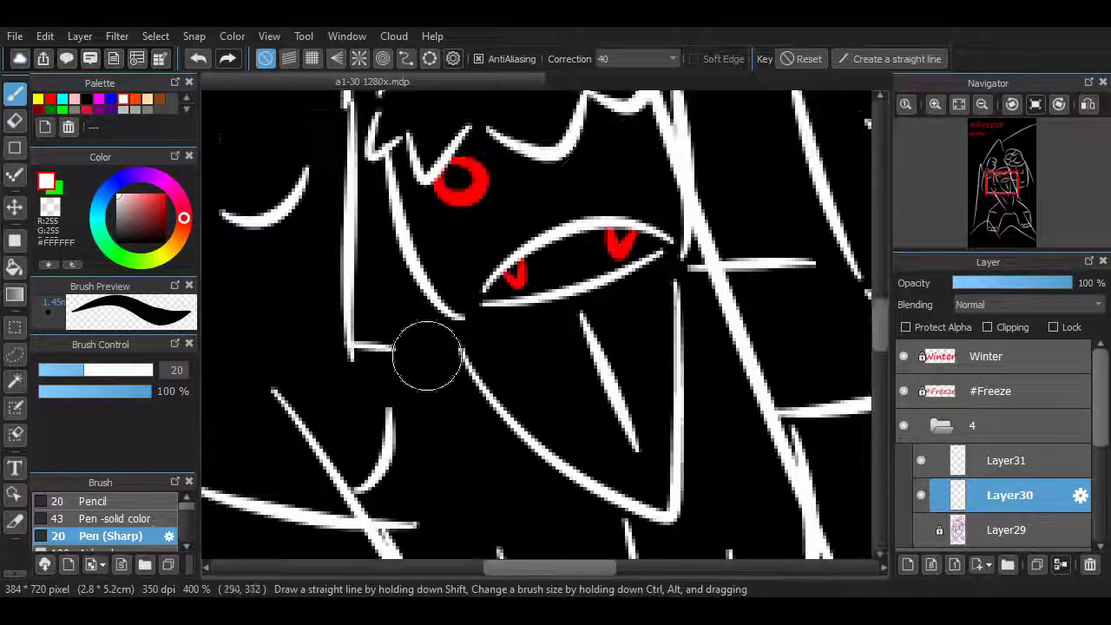
drag(386, 347, 432, 298)
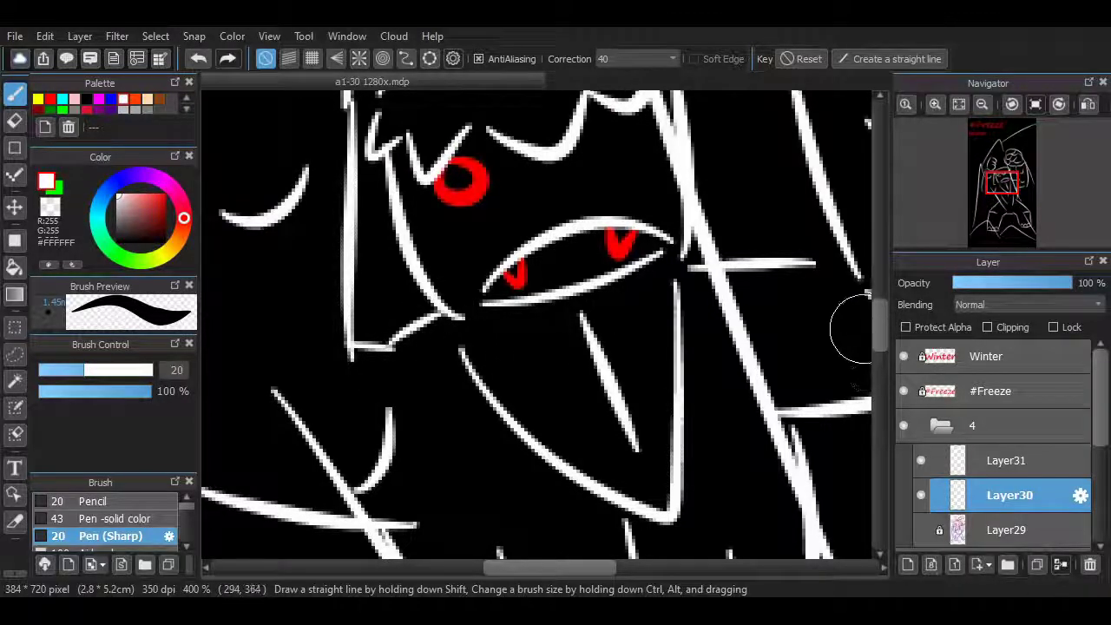
scroll(843, 322, down, 8)
- Ink a small white mark of crossing strokes under the fringe on the side of the face opposite the red eye
scroll(849, 335, up, 6)
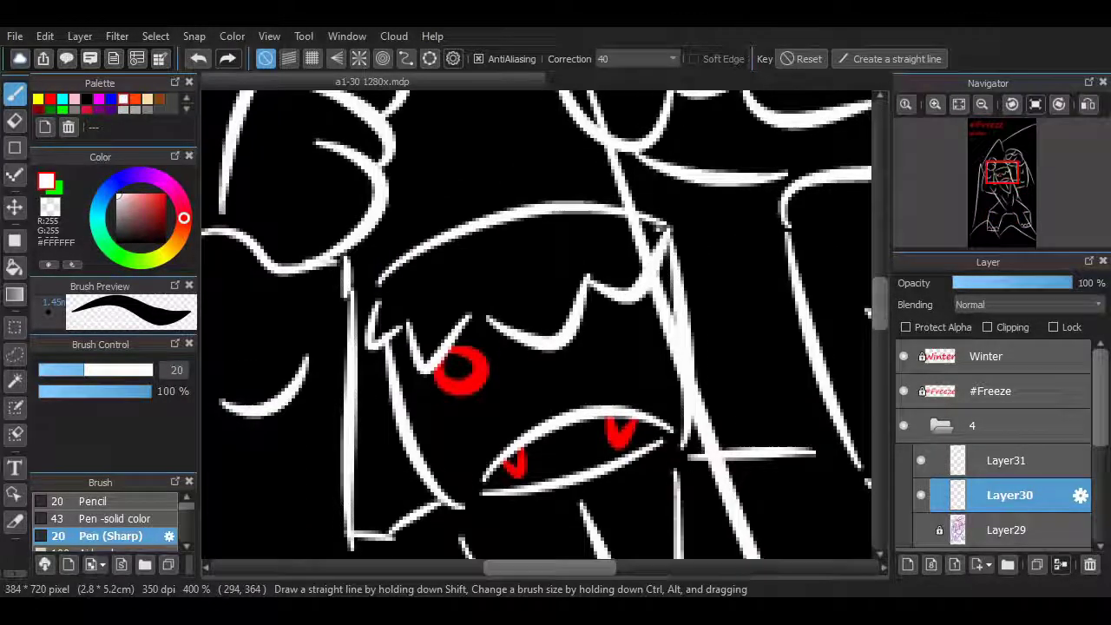
drag(618, 329, 615, 382)
key(ctrl+z)
drag(630, 308, 629, 361)
mouse_move(671, 330)
mouse_down()
mouse_move(655, 364)
mouse_move(583, 364)
mouse_move(657, 328)
mouse_up()
key(ctrl+z)
key(ctrl+z)
drag(600, 356, 656, 325)
- Add a small white highlight to the upper edge of the red eye
mouse_move(881, 304)
mouse_down()
mouse_move(881, 328)
mouse_move(880, 290)
mouse_move(880, 323)
mouse_up()
click(959, 104)
click(935, 105)
click(935, 104)
click(935, 104)
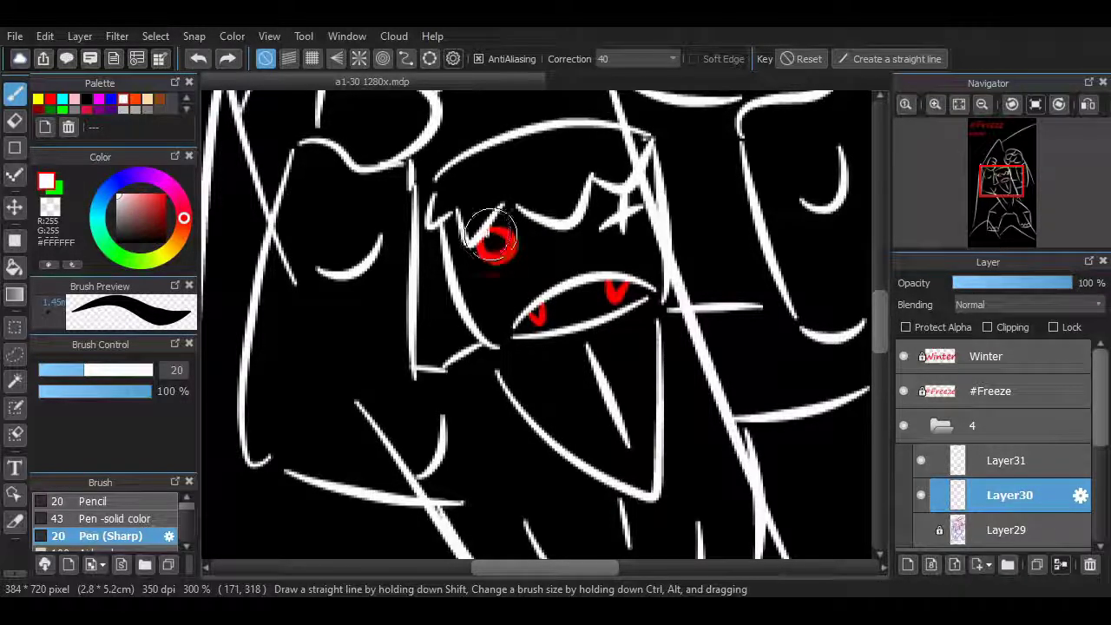
scroll(859, 278, up, 5)
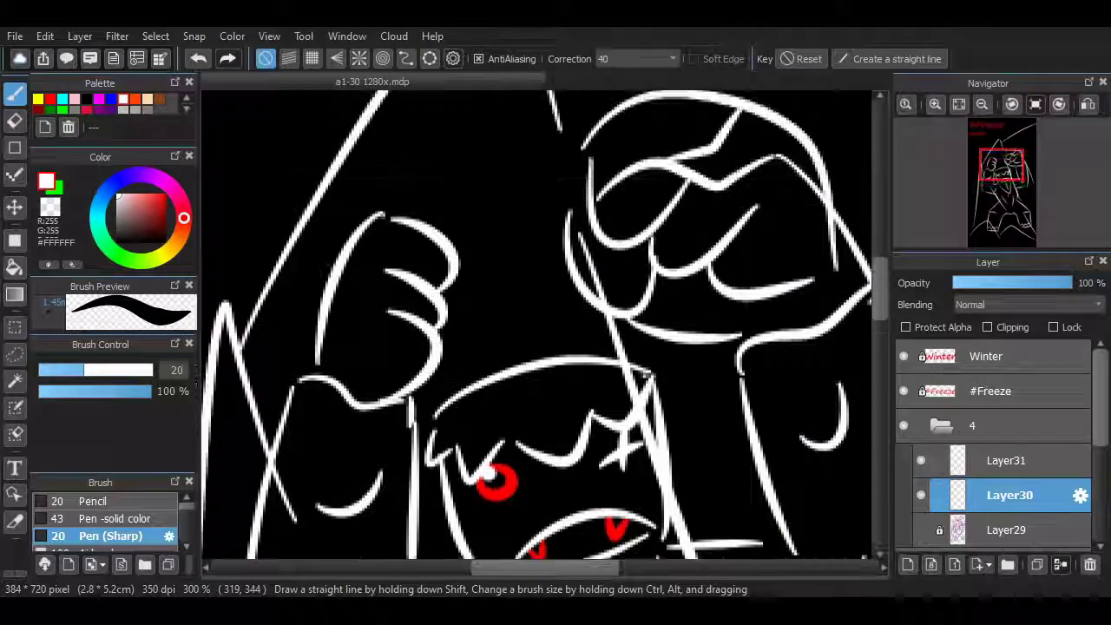
- Ink short curved white motion lines around the top of the smaller fist
scroll(538, 326, down, 10)
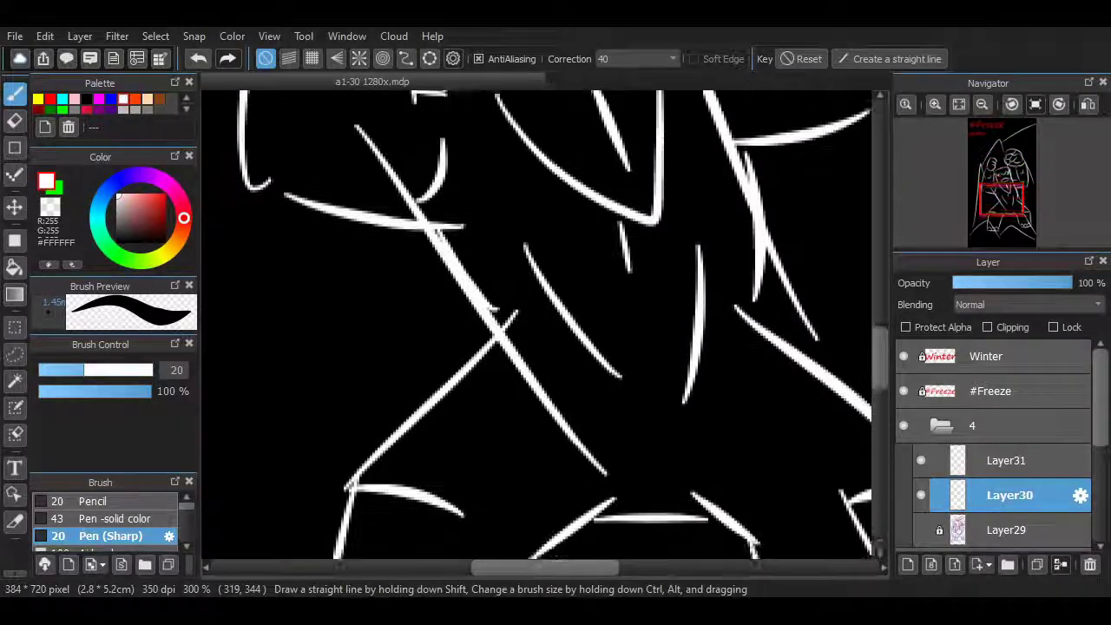
scroll(735, 317, up, 10)
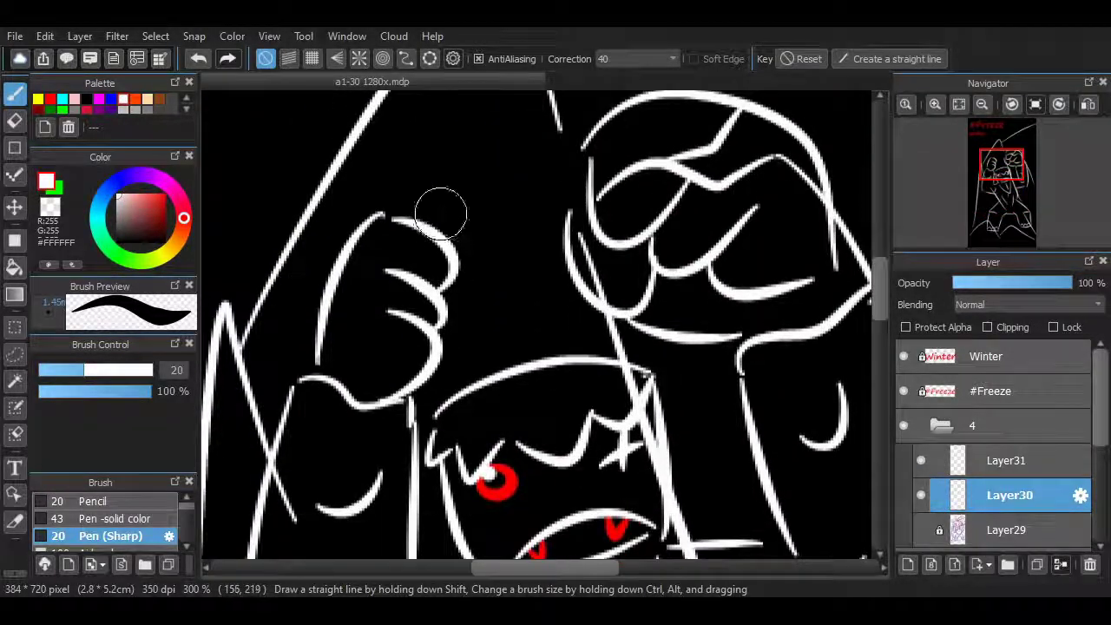
drag(346, 228, 423, 217)
scroll(799, 243, up, 2)
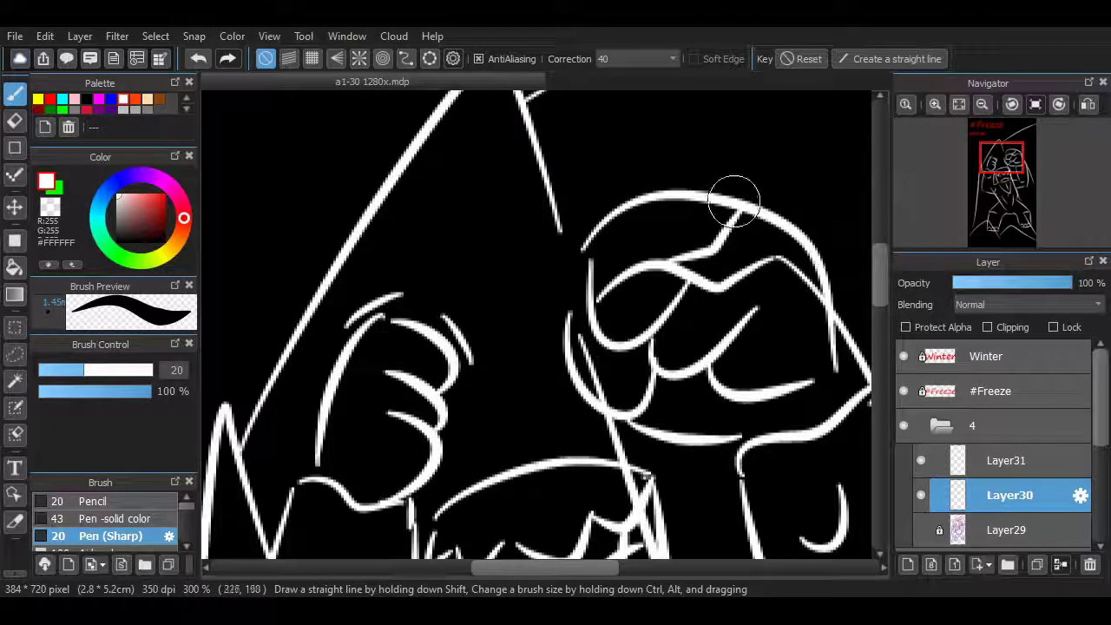
scroll(843, 260, down, 6)
scroll(310, 342, down, 4)
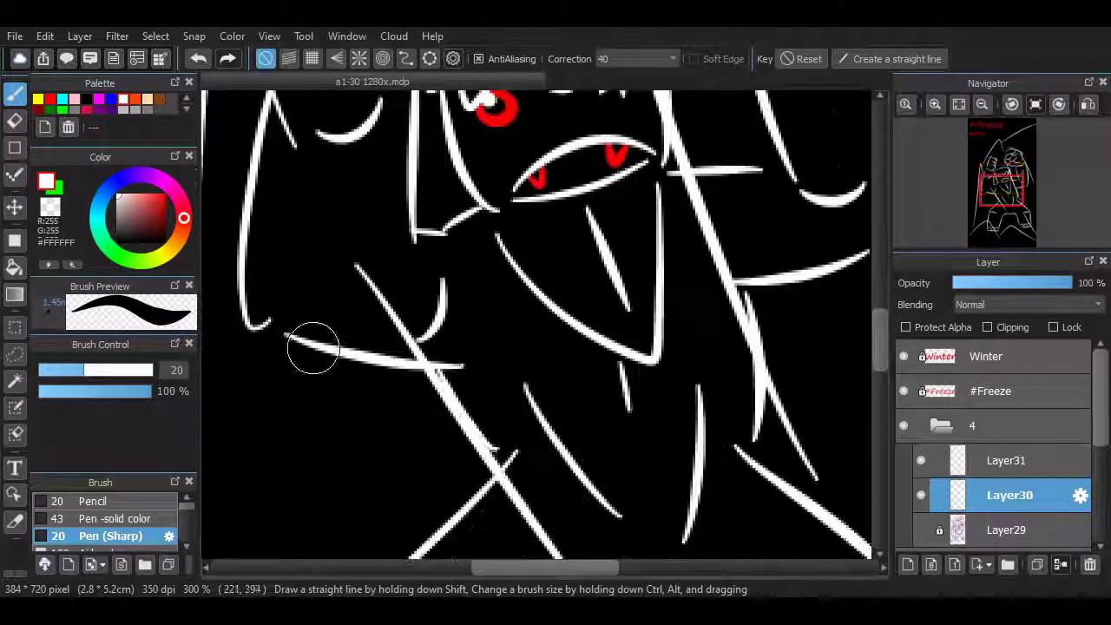
- Ink short white motion lines beneath both elbows and along the outer sides of both knees
scroll(457, 491, left, 2)
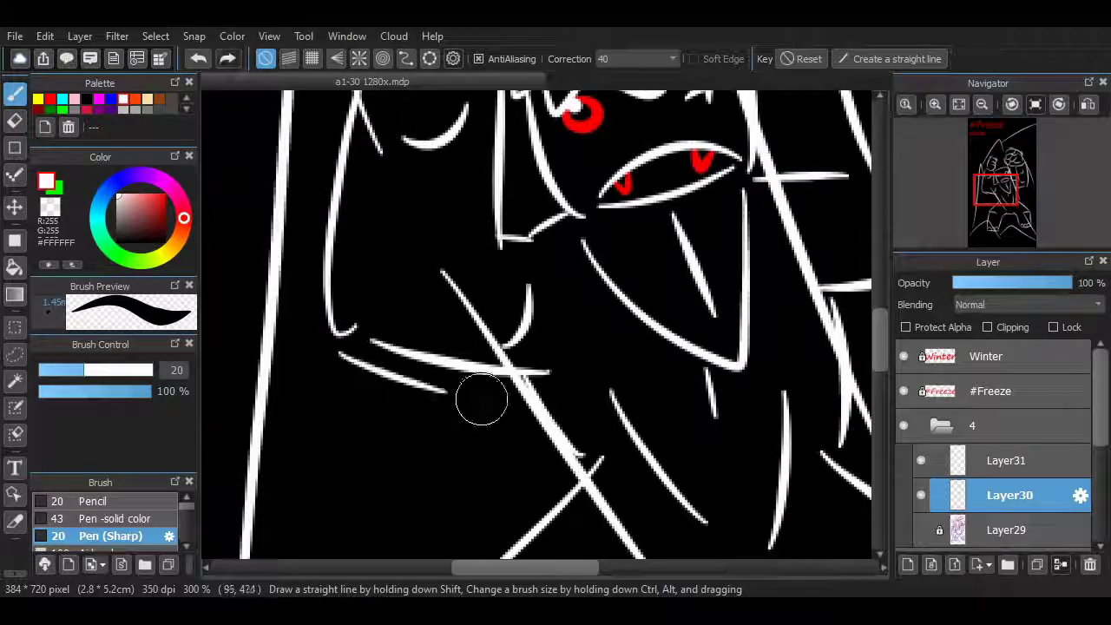
scroll(576, 516, right, 6)
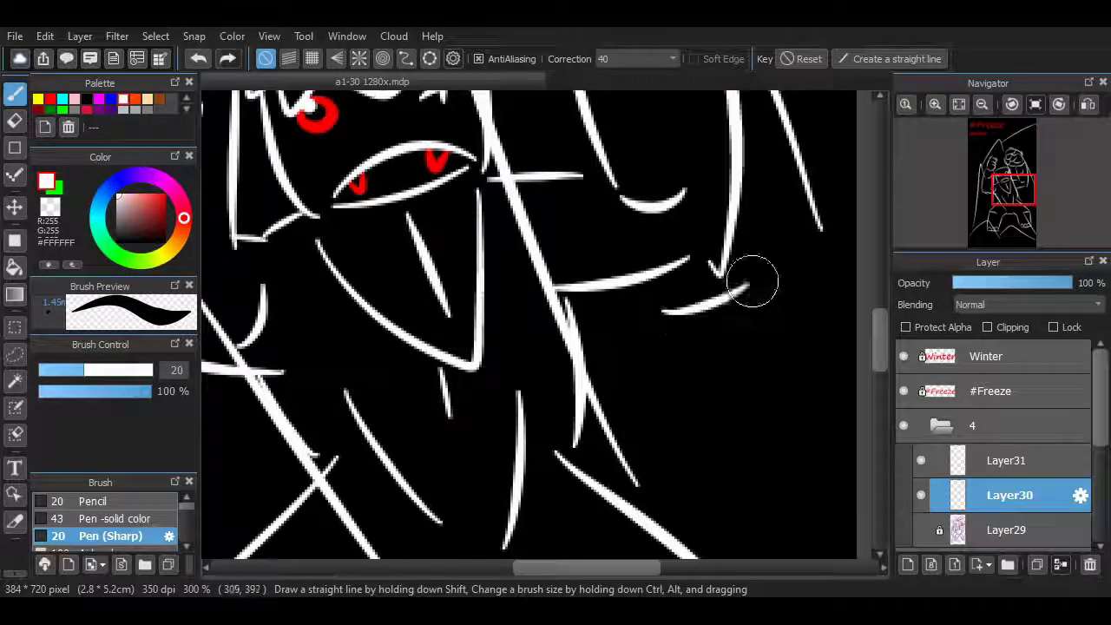
scroll(752, 343, left, 5)
scroll(348, 298, down, 7)
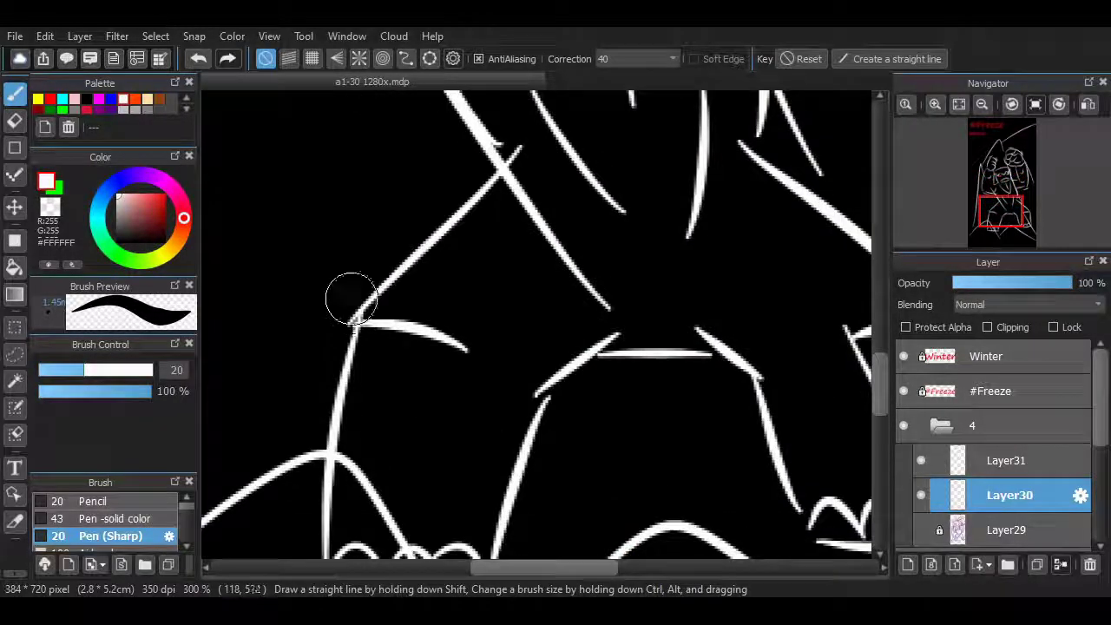
scroll(479, 483, right, 5)
drag(776, 265, 801, 358)
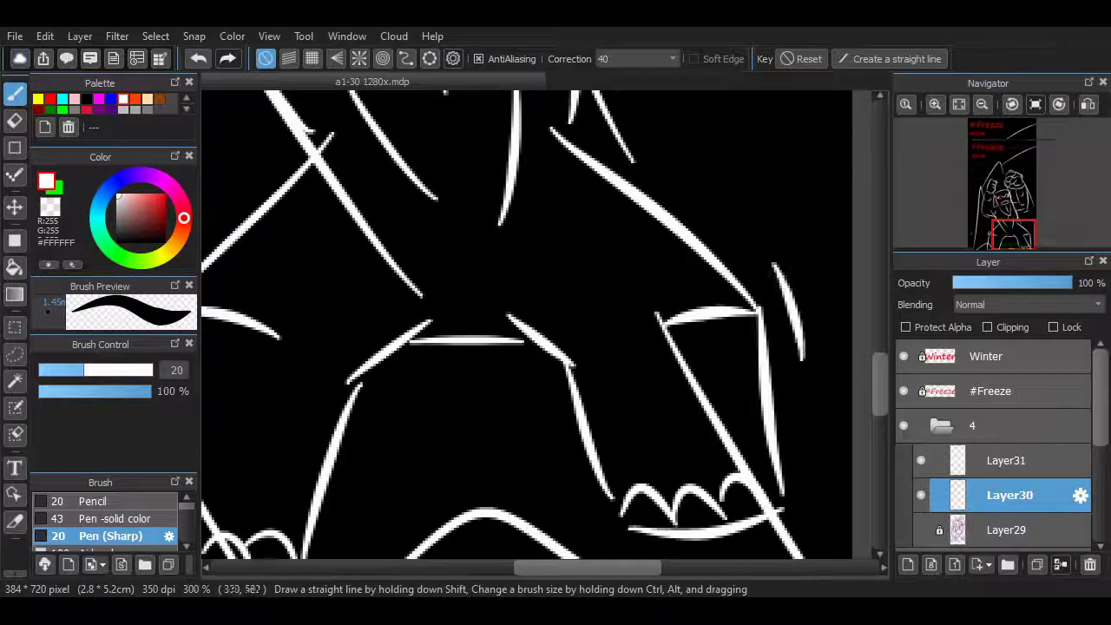
- Ink a small branching white crack between the tall outer edge line and the thigh below the smaller fist's arm
click(960, 105)
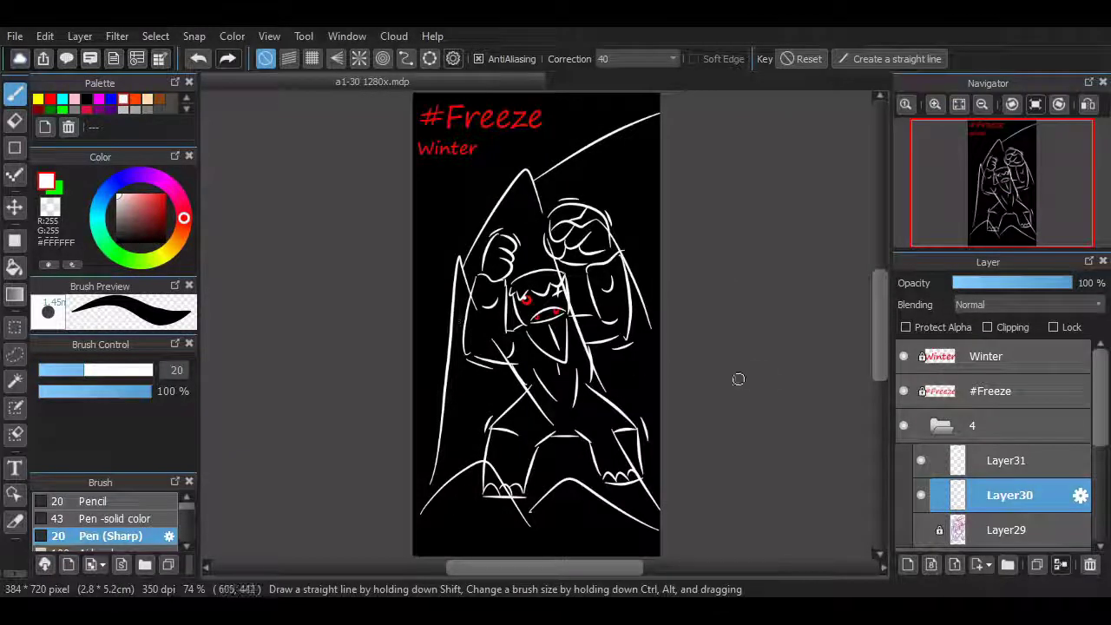
drag(451, 447, 451, 424)
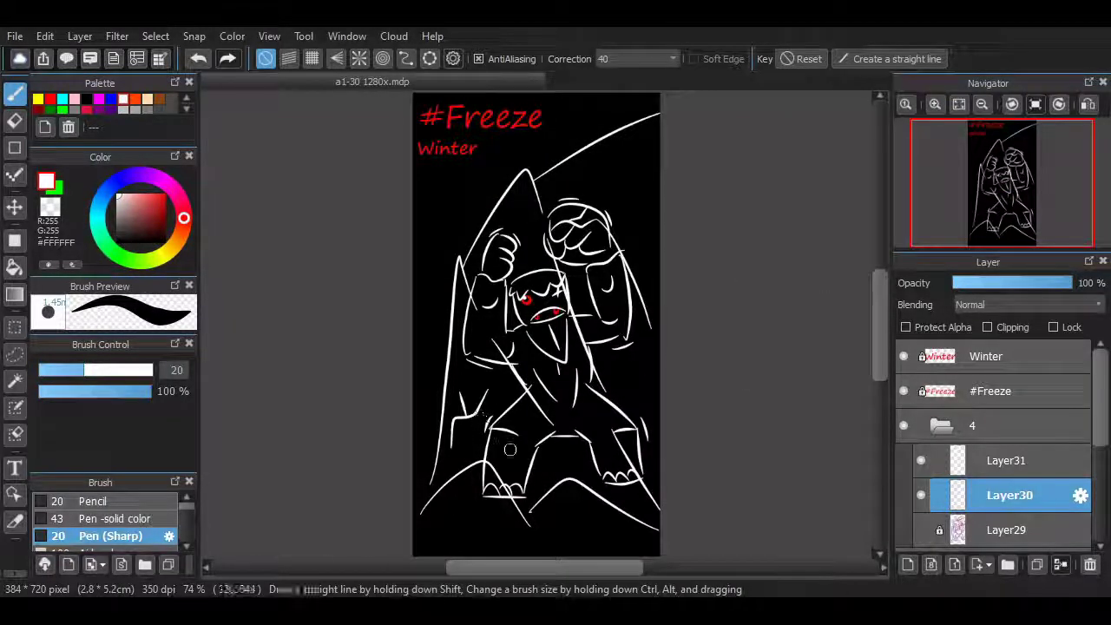
key(ctrl+z)
drag(462, 419, 474, 408)
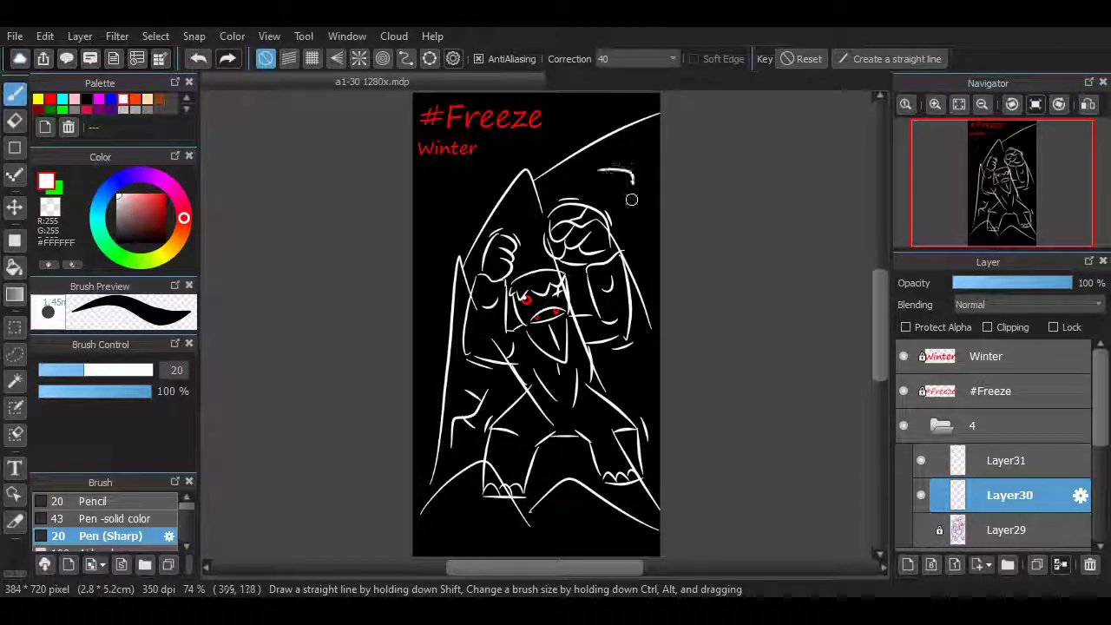
- Ink a curved white line above the larger fist reaching the canvas edge, and a long ground line beneath the figure's feet
key(ctrl+z)
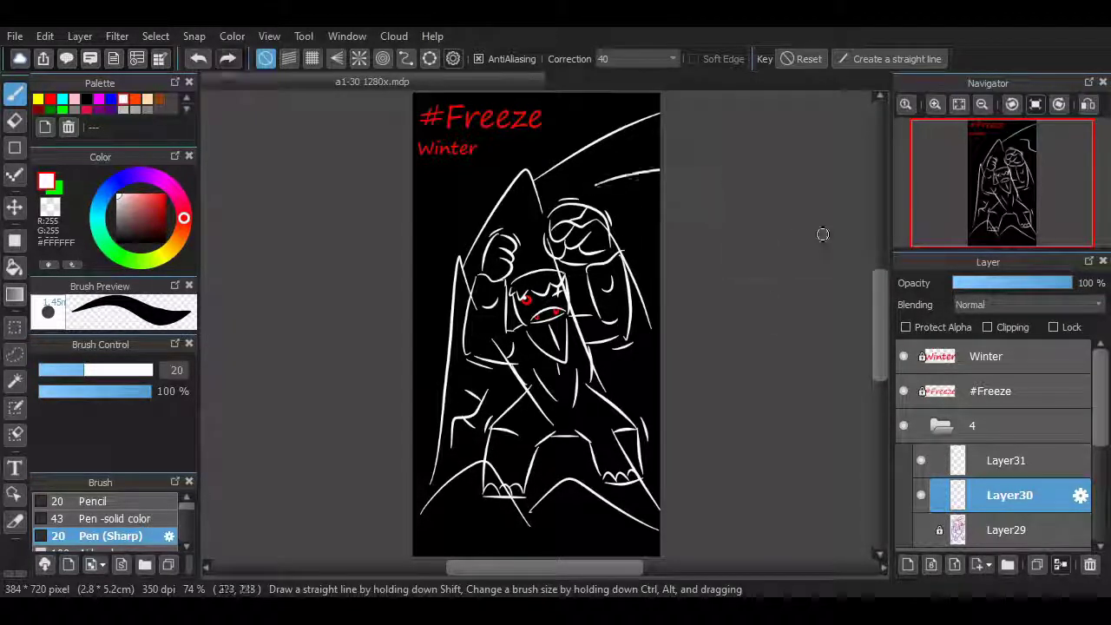
scroll(840, 285, down, 2)
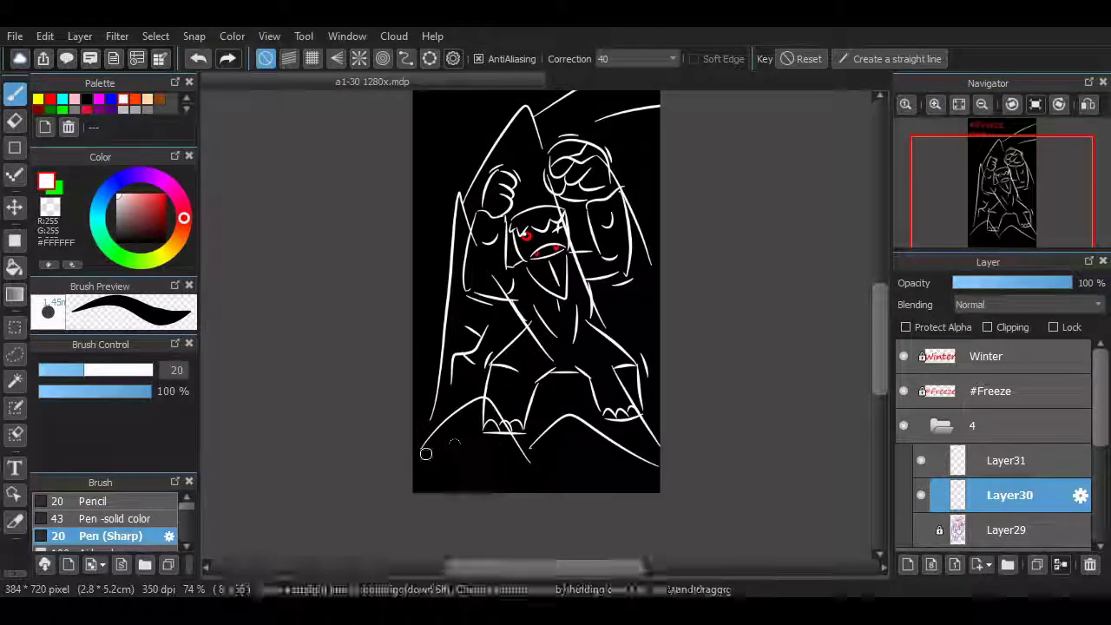
drag(419, 451, 662, 464)
scroll(705, 334, up, 2)
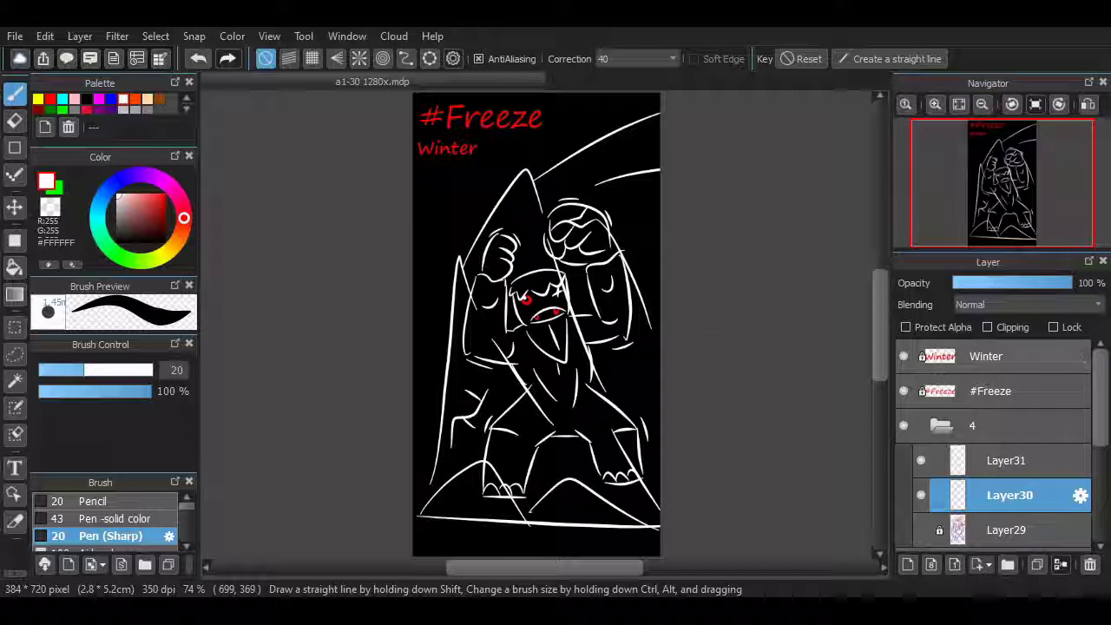
- Change the text of the red Winter caption to "Brake out"
click(998, 356)
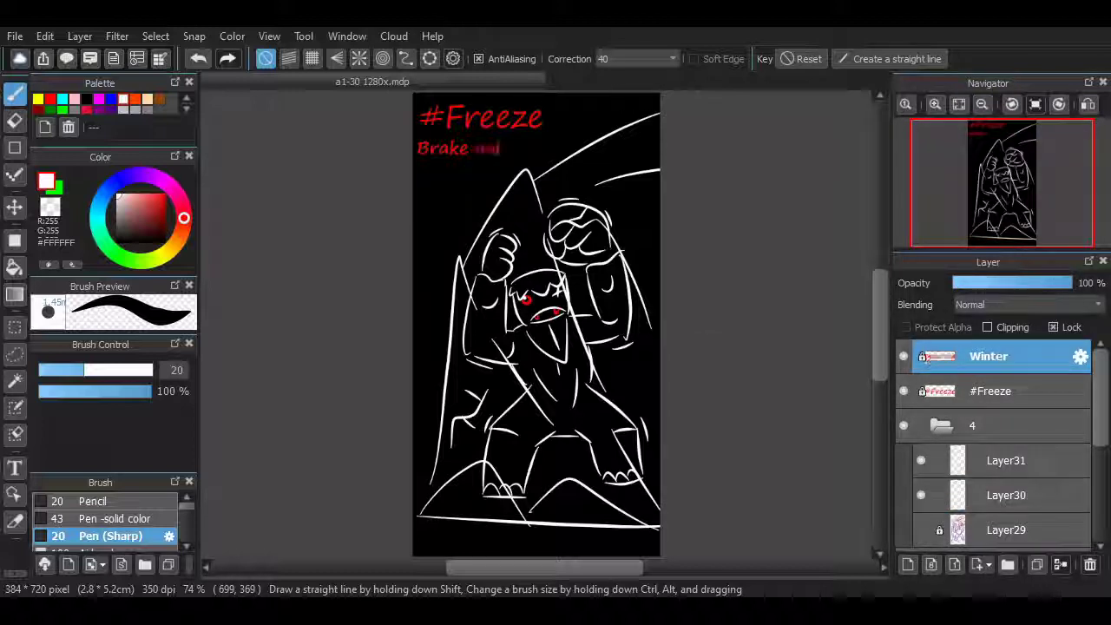
scroll(673, 320, up, 1)
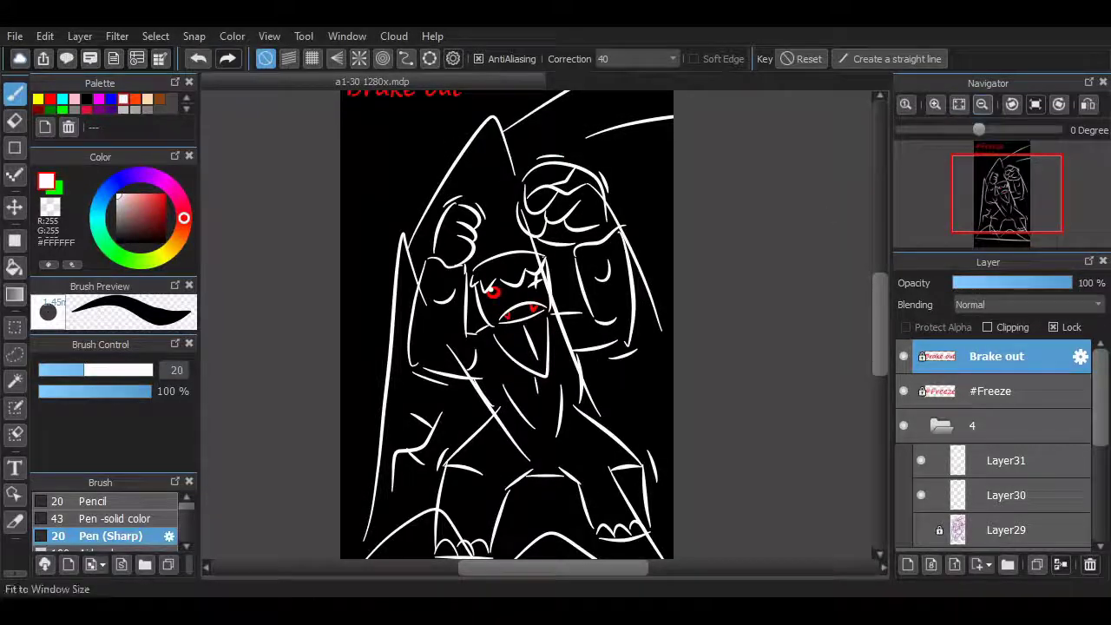
click(959, 104)
- On Layer31, ink a rounded white nose with two nostrils above the mouth and small rounded teeth along the lower lip
scroll(543, 295, up, 5)
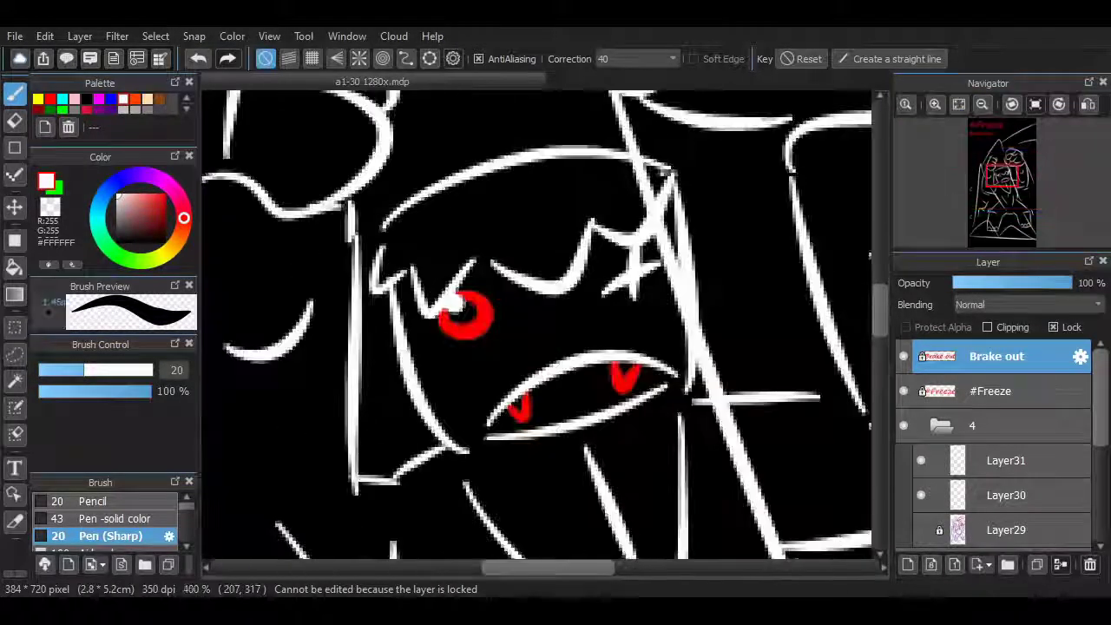
scroll(577, 373, up, 2)
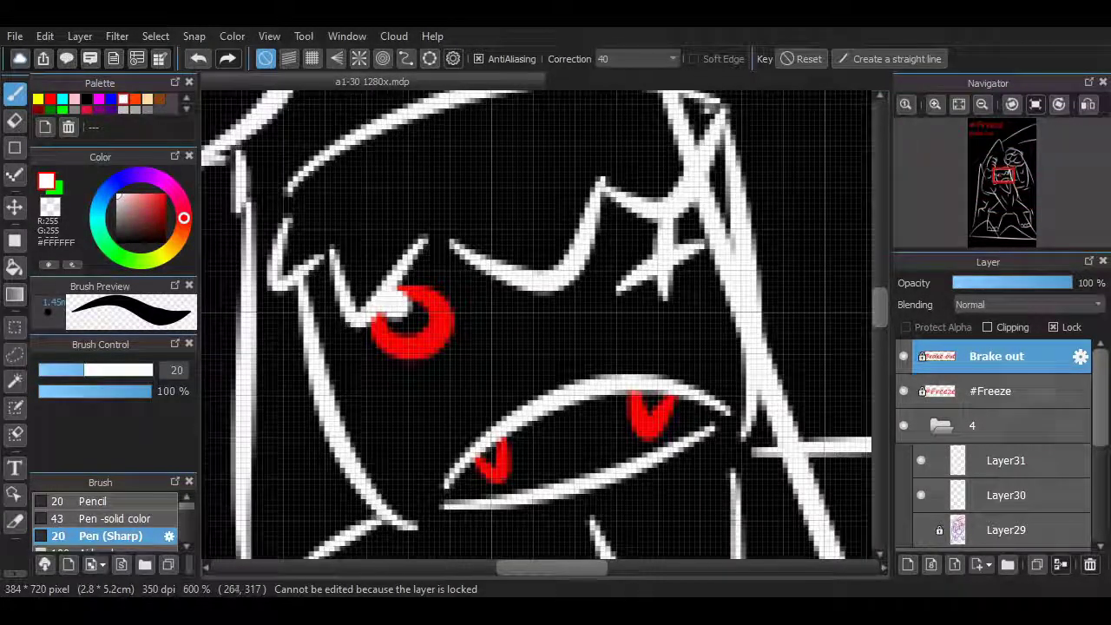
click(1007, 460)
scroll(493, 372, down, 2)
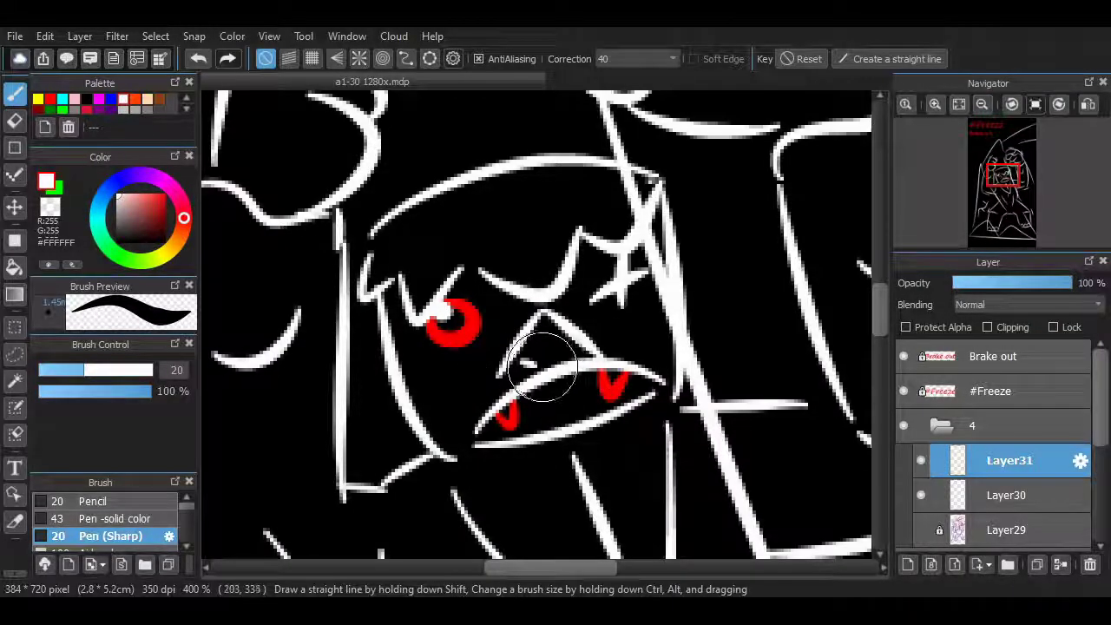
key(ctrl+z)
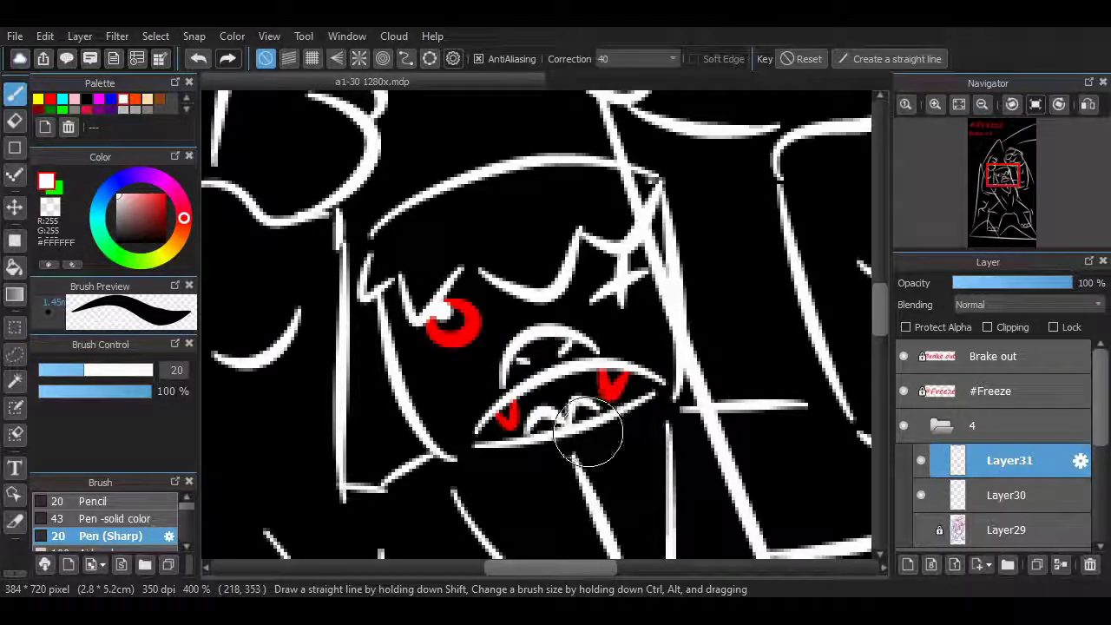
- Review the whole drawing, hiding and restoring Layer30 and Layer31 to compare their line work
scroll(538, 356, down, 5)
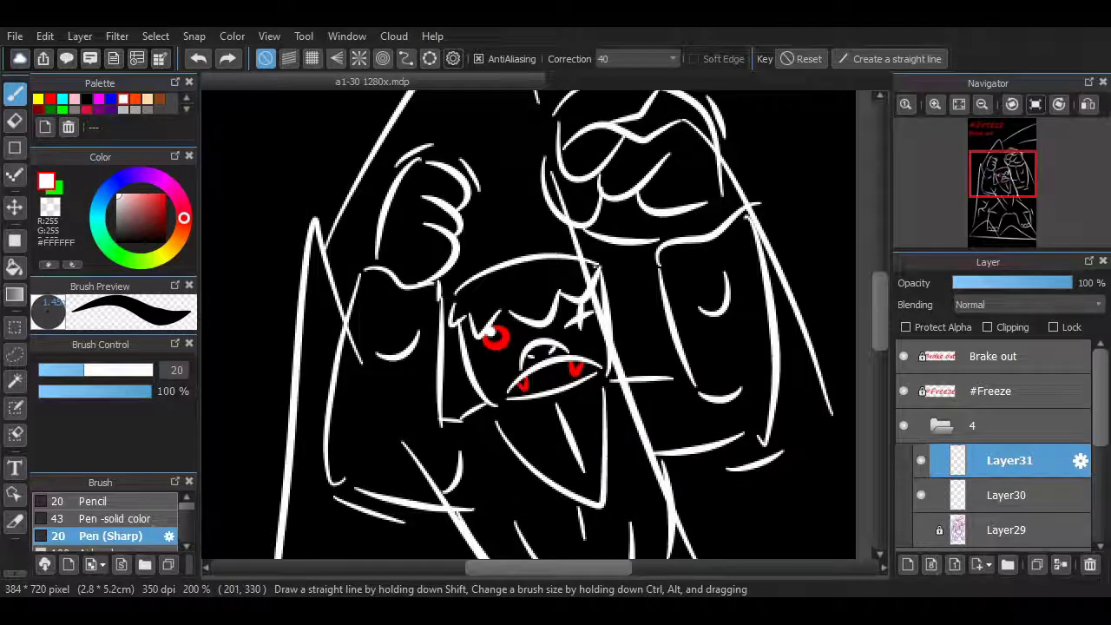
scroll(565, 330, up, 2)
scroll(595, 310, down, 2)
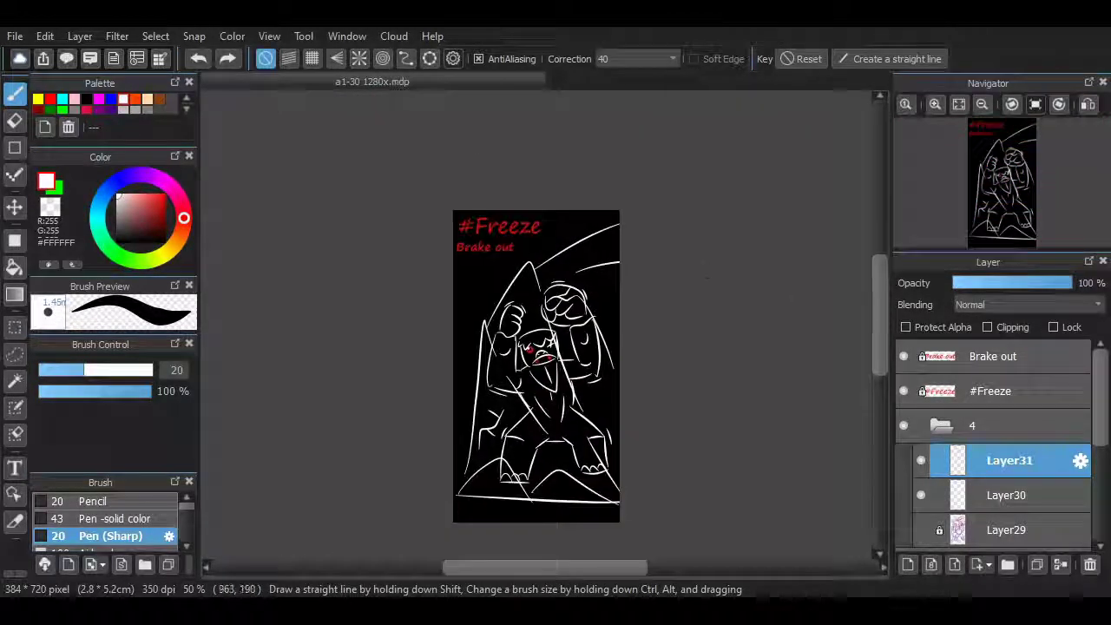
scroll(594, 310, up, 3)
scroll(868, 352, up, 3)
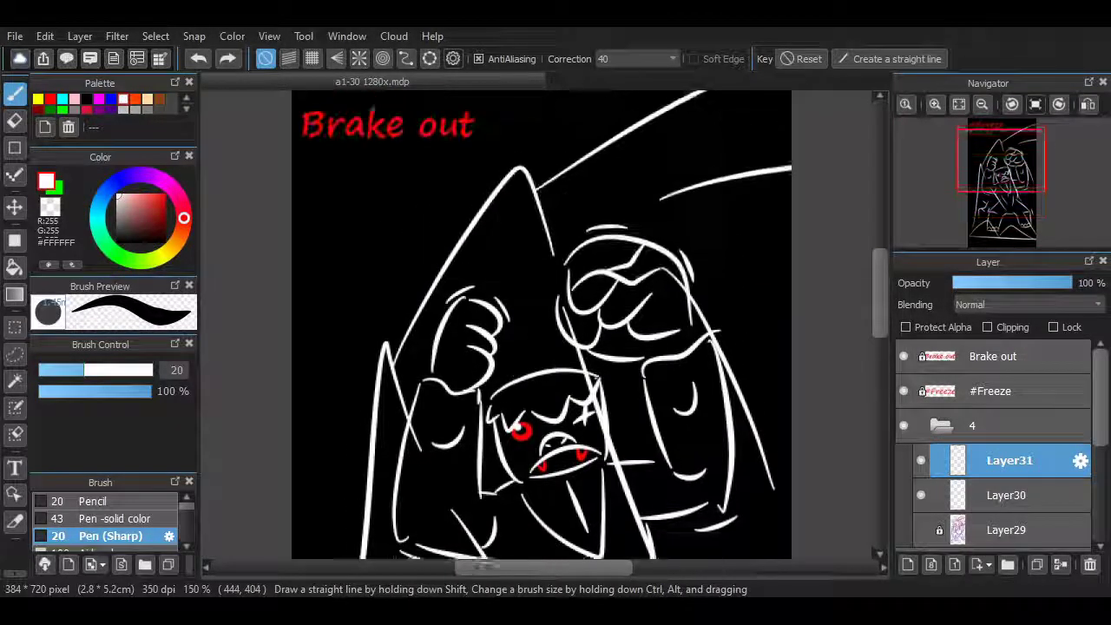
scroll(868, 351, down, 6)
scroll(869, 352, up, 4)
scroll(868, 351, down, 4)
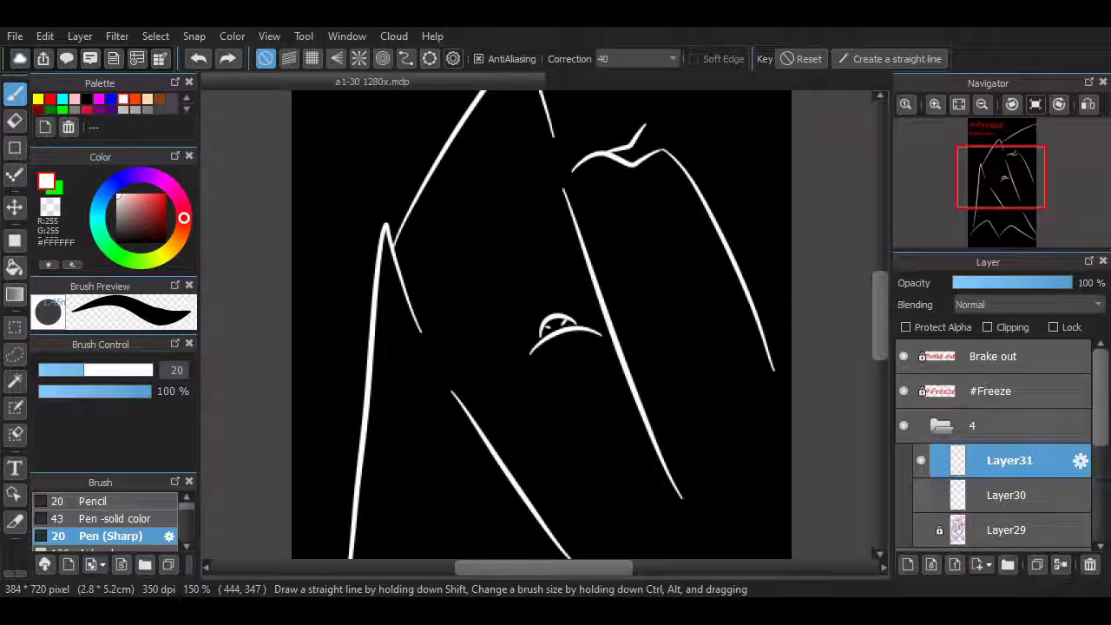
scroll(868, 351, up, 5)
scroll(869, 352, down, 1)
click(922, 461)
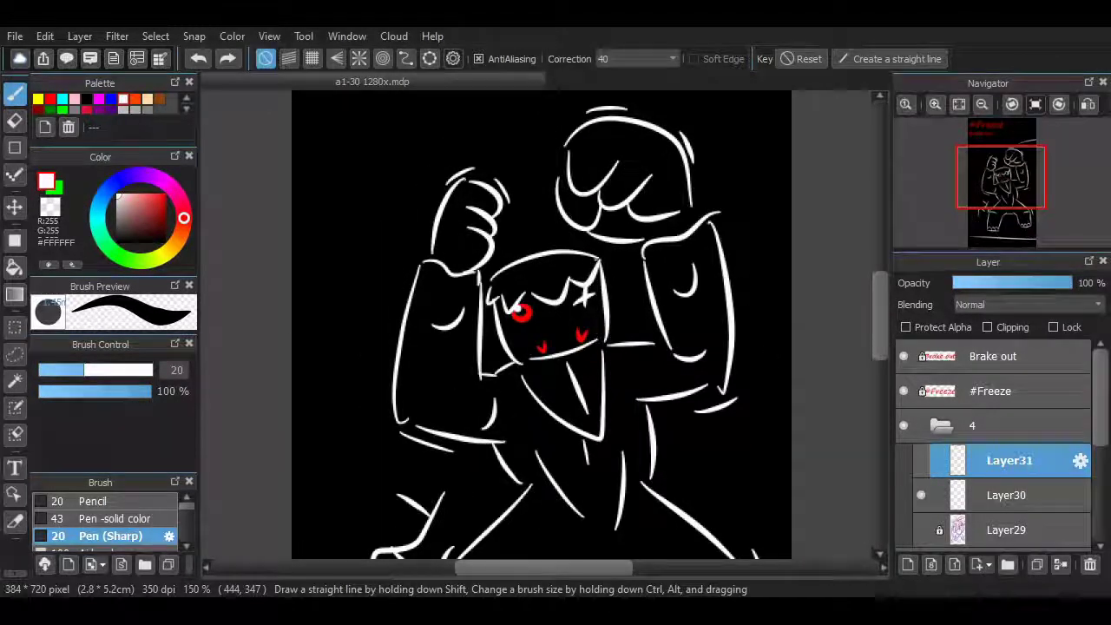
click(922, 461)
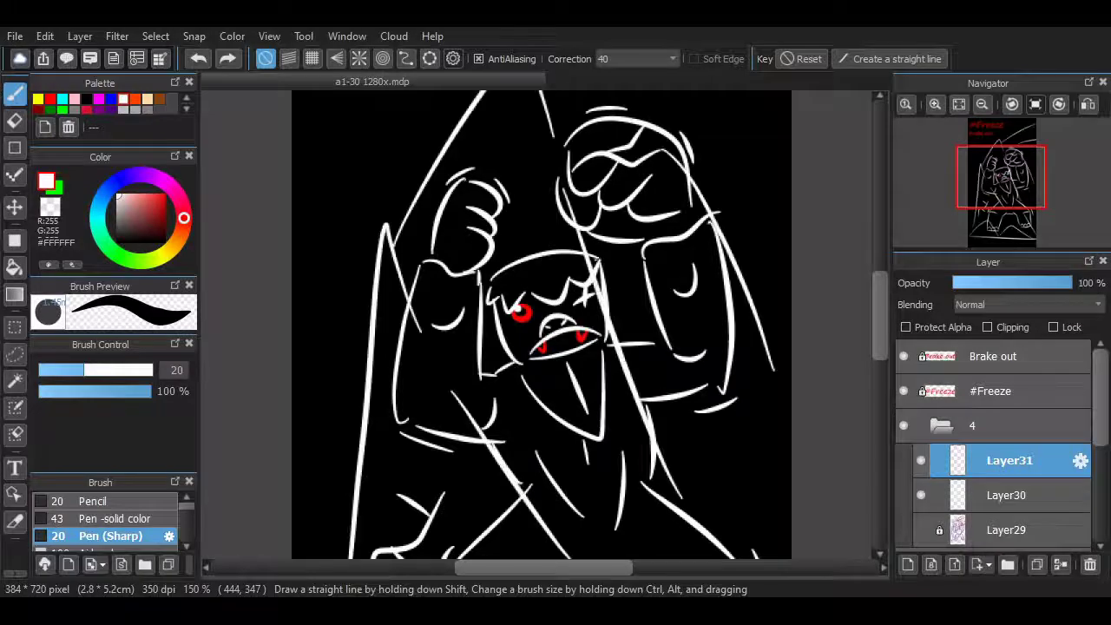
click(921, 461)
click(921, 461)
scroll(720, 477, down, 2)
scroll(720, 477, up, 1)
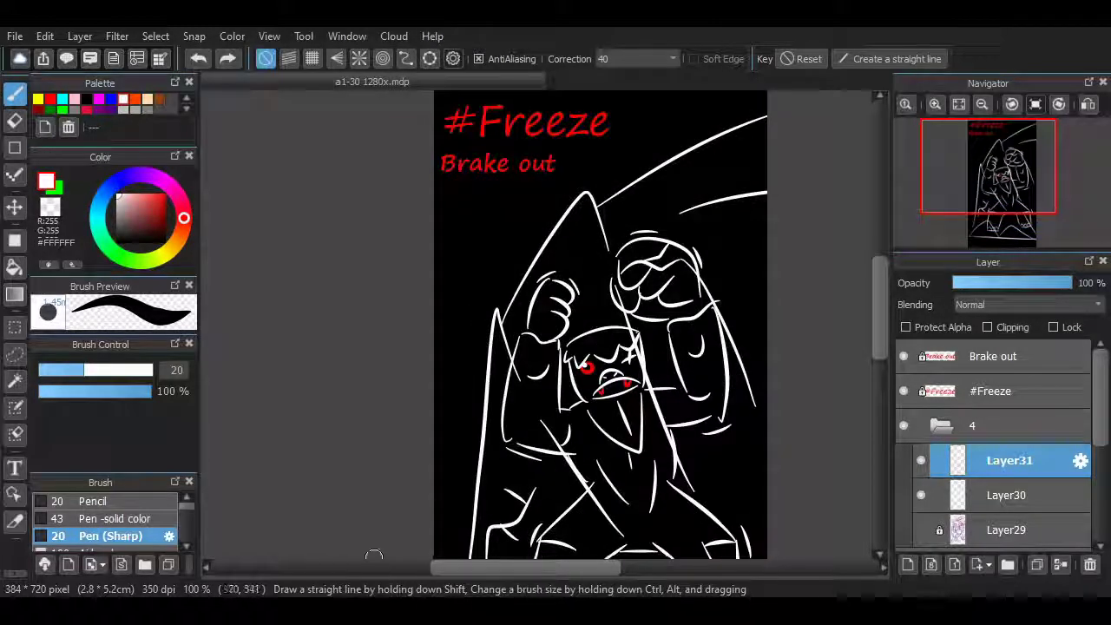